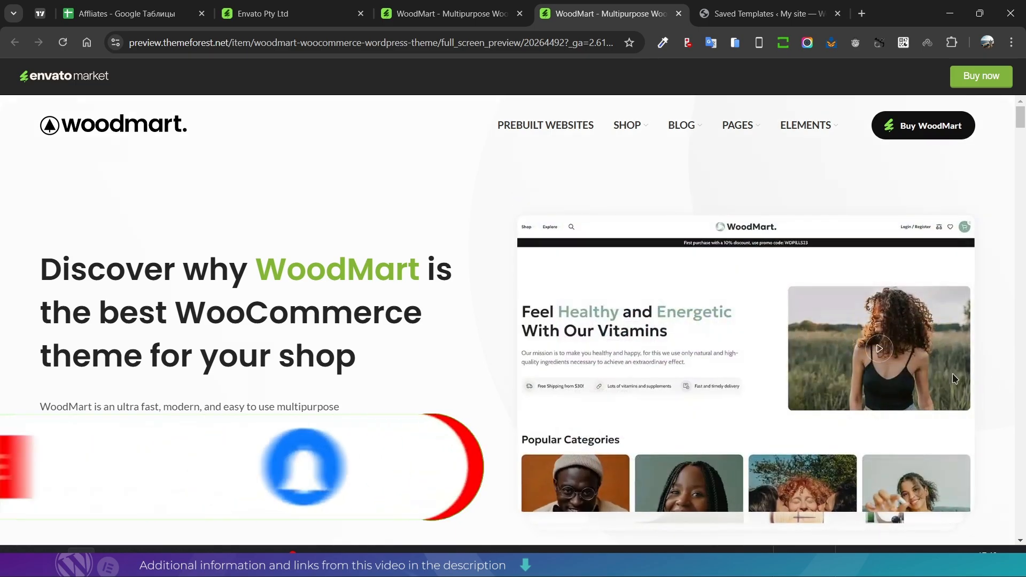
Step: Browse the WoodMart prebuilt websites by category: Electronics, Furniture, Fashion, Food, Mega Store and Service
{"action": "scroll", "coordinate": [279, 352], "scroll_direction": "down", "scroll_amount": 4}
{"action": "scroll", "coordinate": [237, 314], "scroll_direction": "up", "scroll_amount": 4}
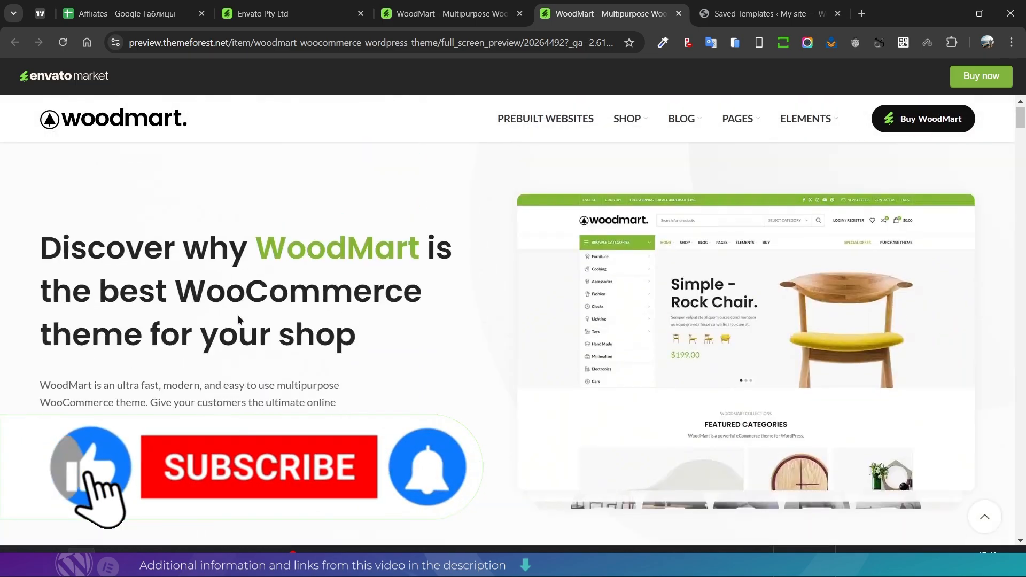
{"action": "scroll", "coordinate": [101, 333], "scroll_direction": "down", "scroll_amount": 7}
{"action": "scroll", "coordinate": [200, 303], "scroll_direction": "down", "scroll_amount": 9}
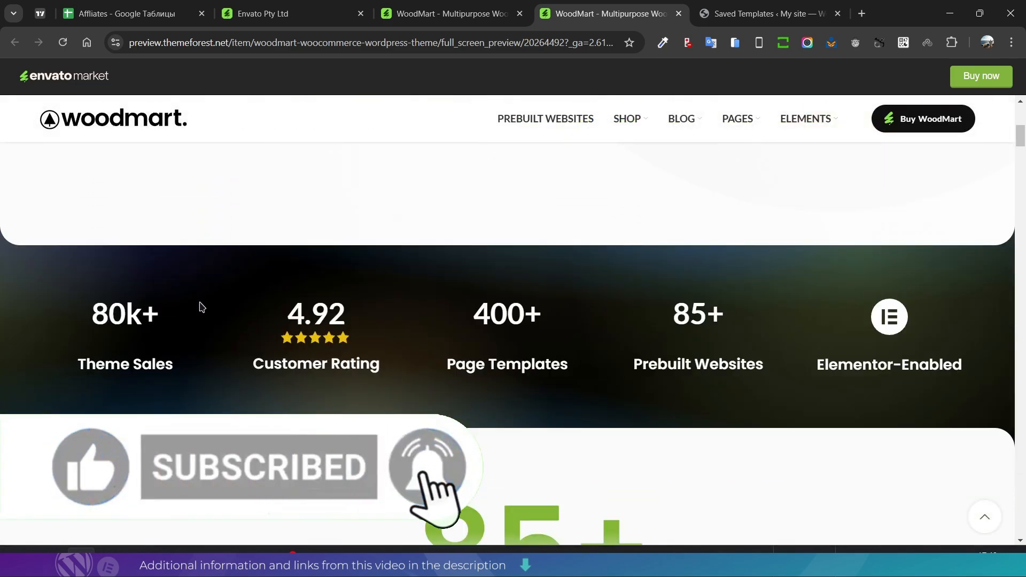
{"action": "scroll", "coordinate": [199, 296], "scroll_direction": "down", "scroll_amount": 2}
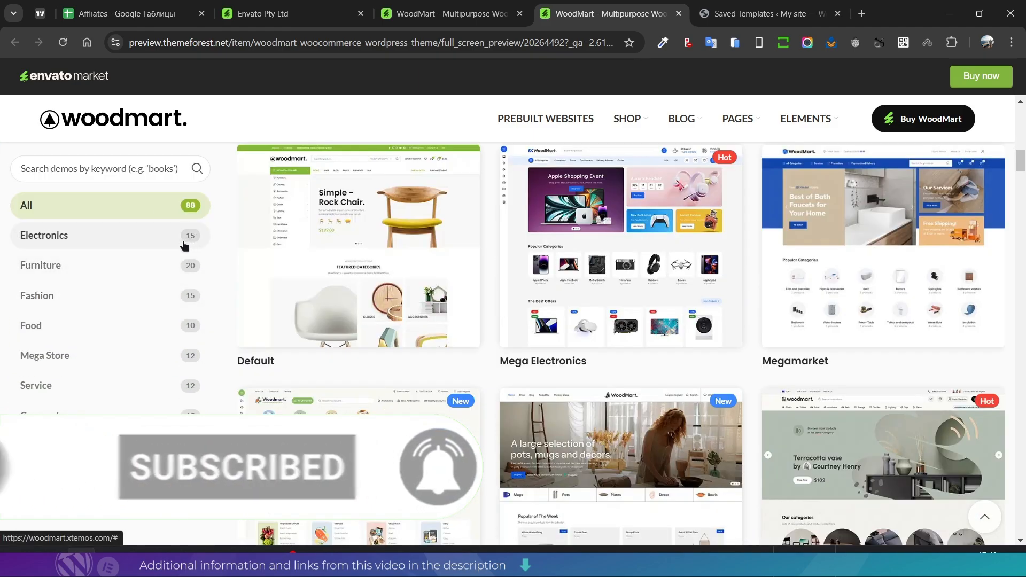
{"action": "left_click", "coordinate": [128, 243]}
{"action": "left_click", "coordinate": [124, 274]}
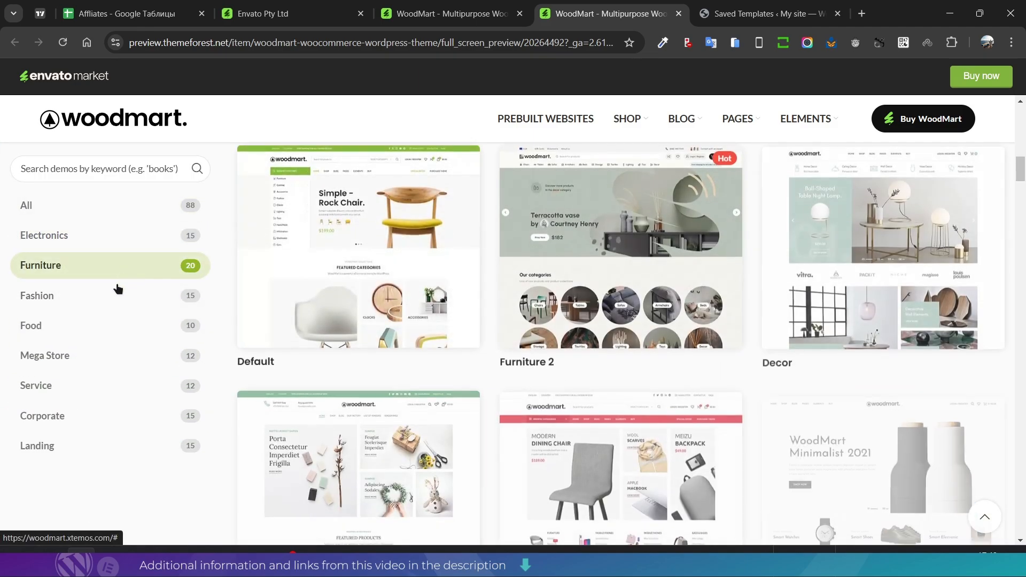
{"action": "left_click", "coordinate": [106, 300]}
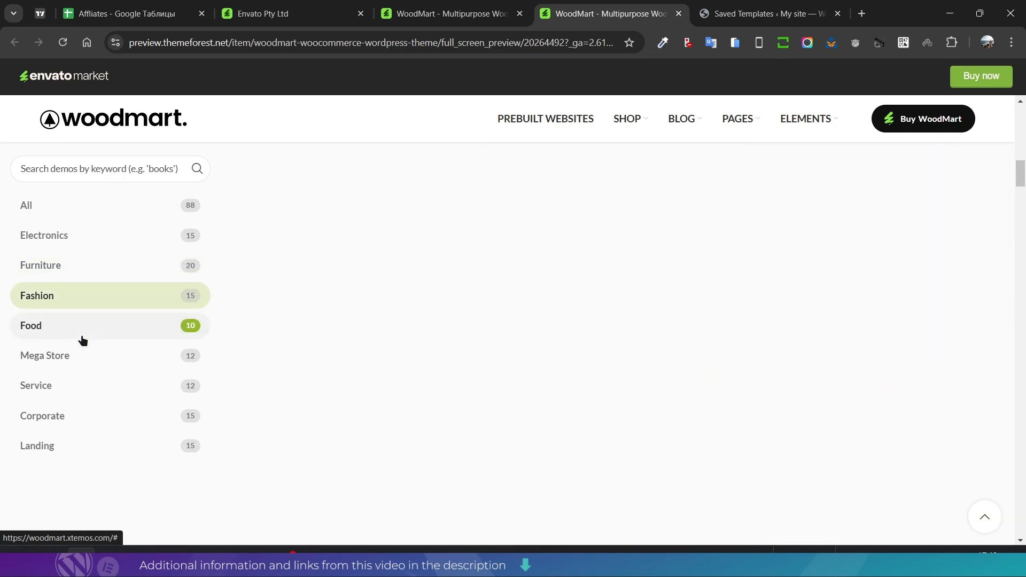
{"action": "left_click", "coordinate": [82, 336]}
{"action": "left_click", "coordinate": [58, 359]}
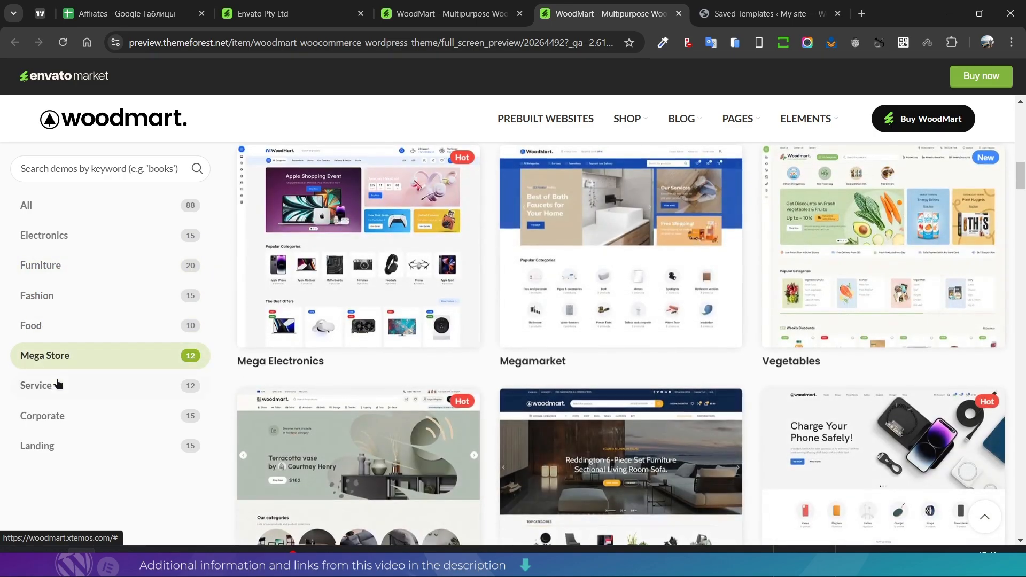
{"action": "left_click", "coordinate": [57, 385]}
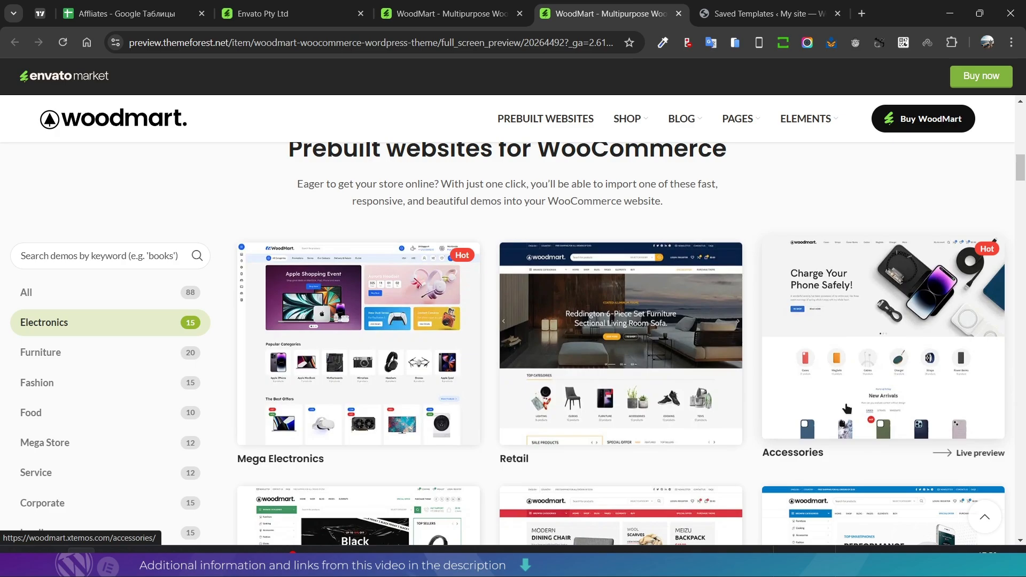
Step: Open the Mega Electronics demo from the Electronics category and look through its category submenus and home page
{"action": "left_click", "coordinate": [329, 338]}
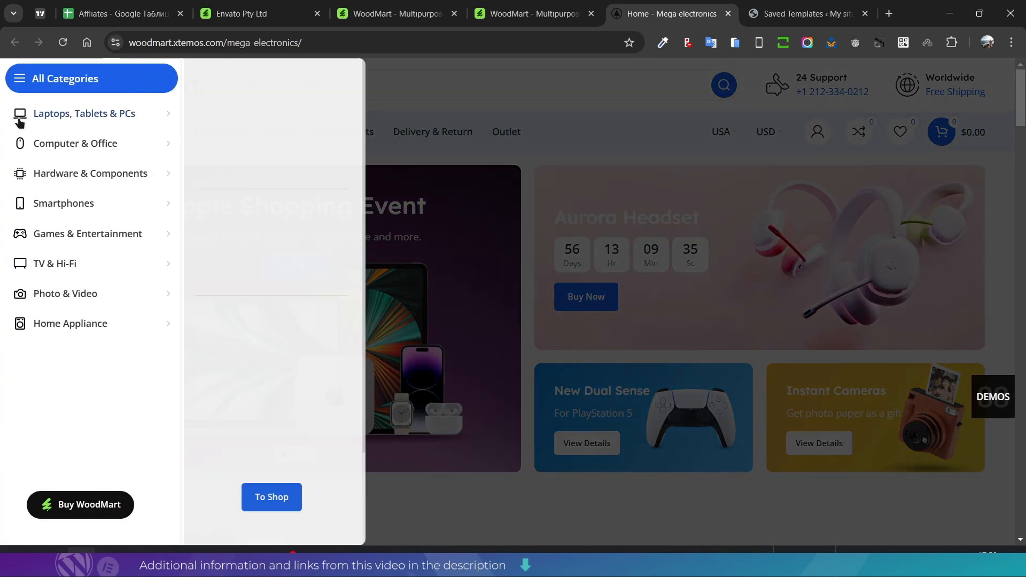
{"action": "mouse_move", "coordinate": [49, 119]}
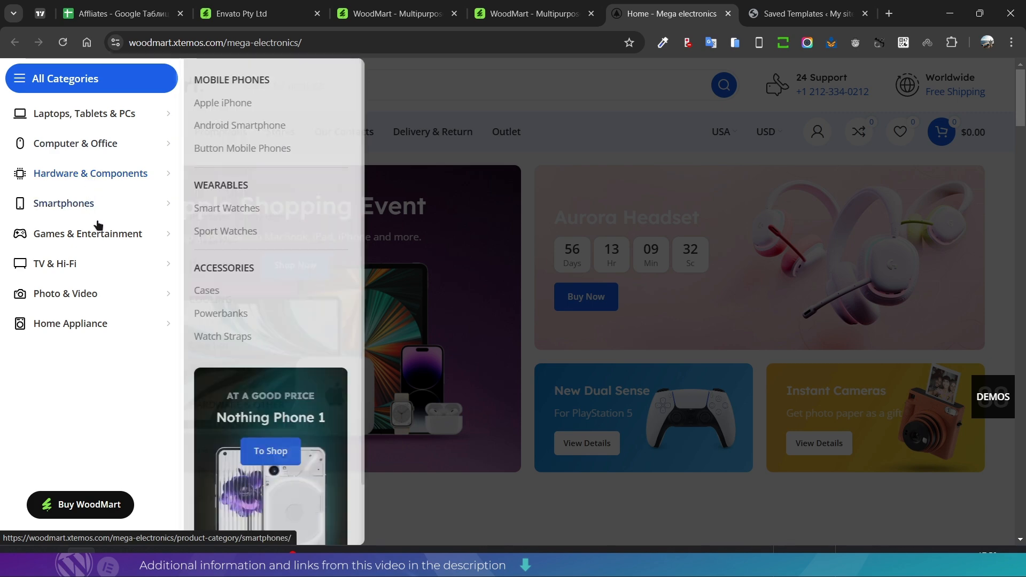
{"action": "mouse_move", "coordinate": [94, 262]}
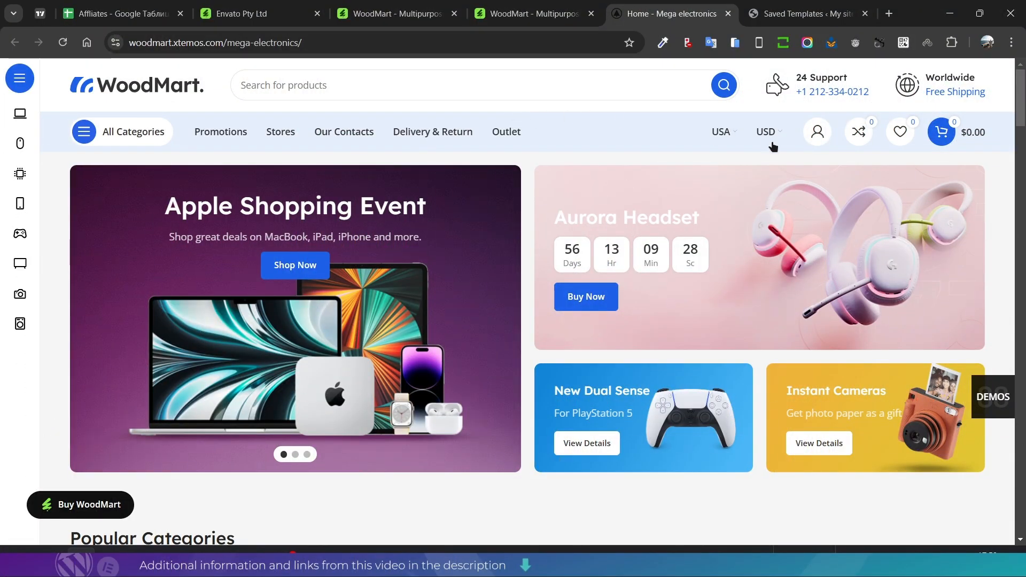
{"action": "scroll", "coordinate": [751, 202], "scroll_direction": "down", "scroll_amount": 6}
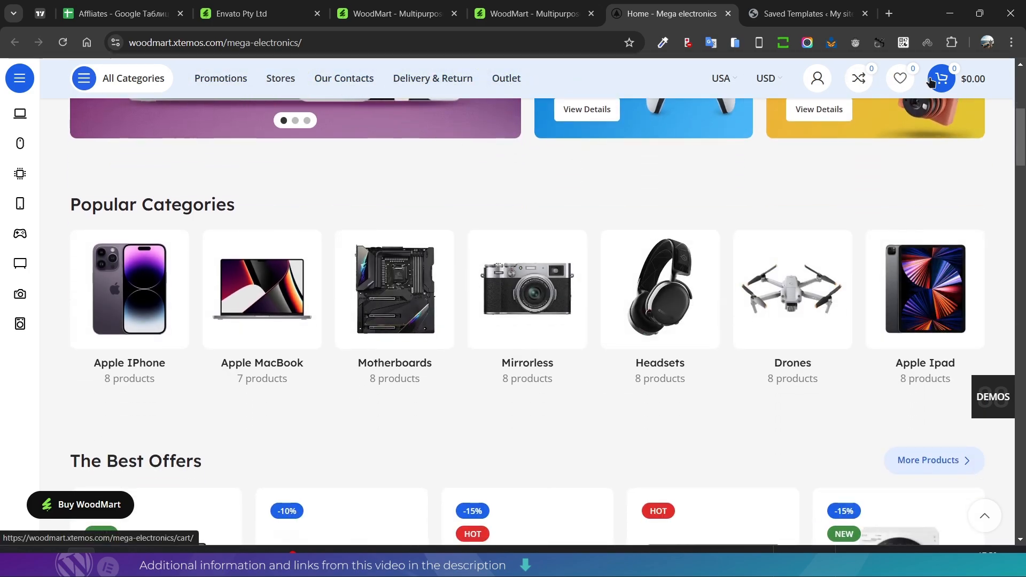
{"action": "scroll", "coordinate": [718, 169], "scroll_direction": "down", "scroll_amount": 7}
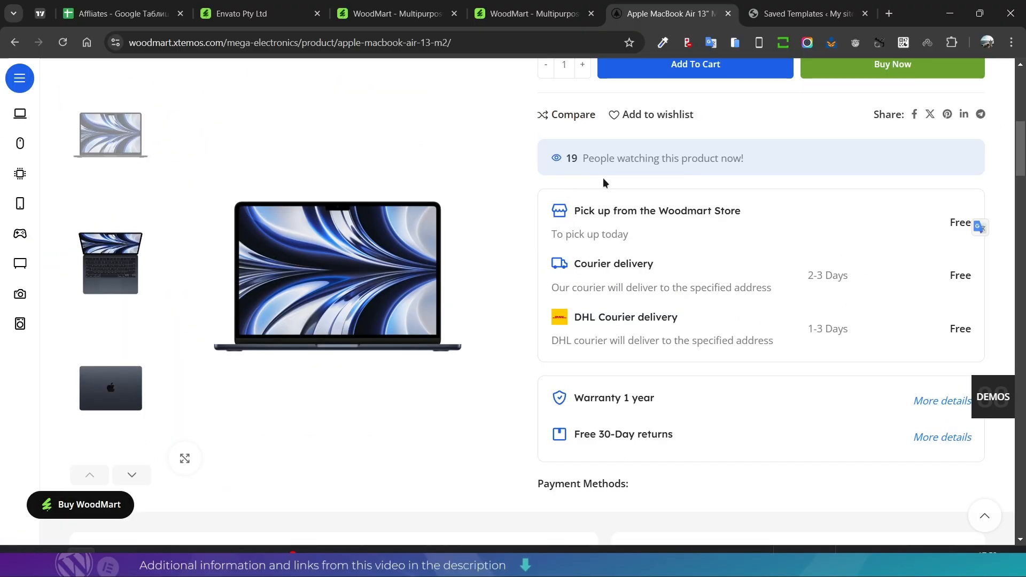
Step: Review the Apple MacBook Air 13" M2 product page, including delivery options, payment methods, description and specification
{"action": "scroll", "coordinate": [628, 155], "scroll_direction": "up", "scroll_amount": 1}
{"action": "scroll", "coordinate": [768, 213], "scroll_direction": "down", "scroll_amount": 3}
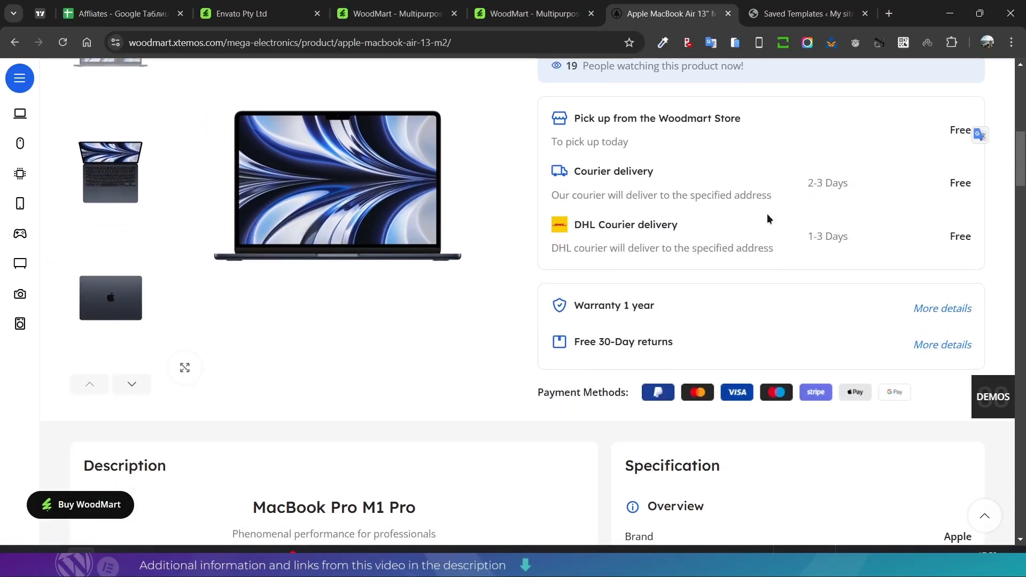
{"action": "scroll", "coordinate": [768, 213], "scroll_direction": "down", "scroll_amount": 5}
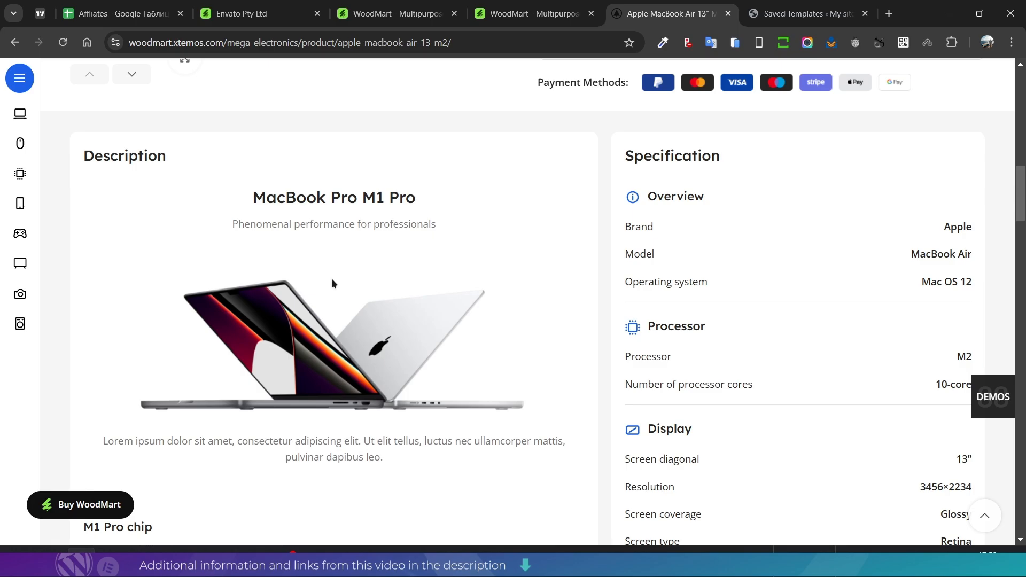
{"action": "scroll", "coordinate": [533, 264], "scroll_direction": "down", "scroll_amount": 8}
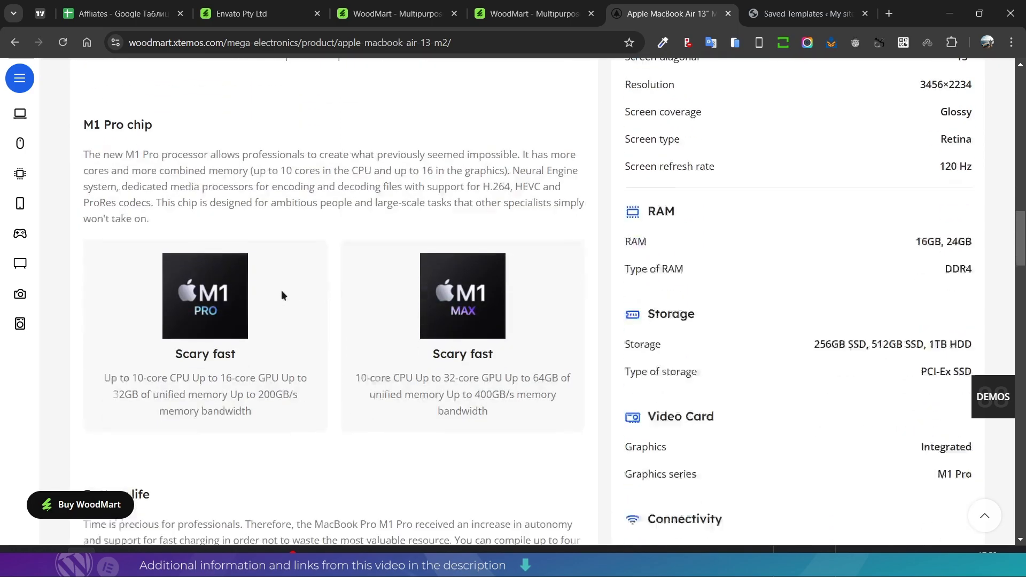
{"action": "scroll", "coordinate": [319, 270], "scroll_direction": "down", "scroll_amount": 1}
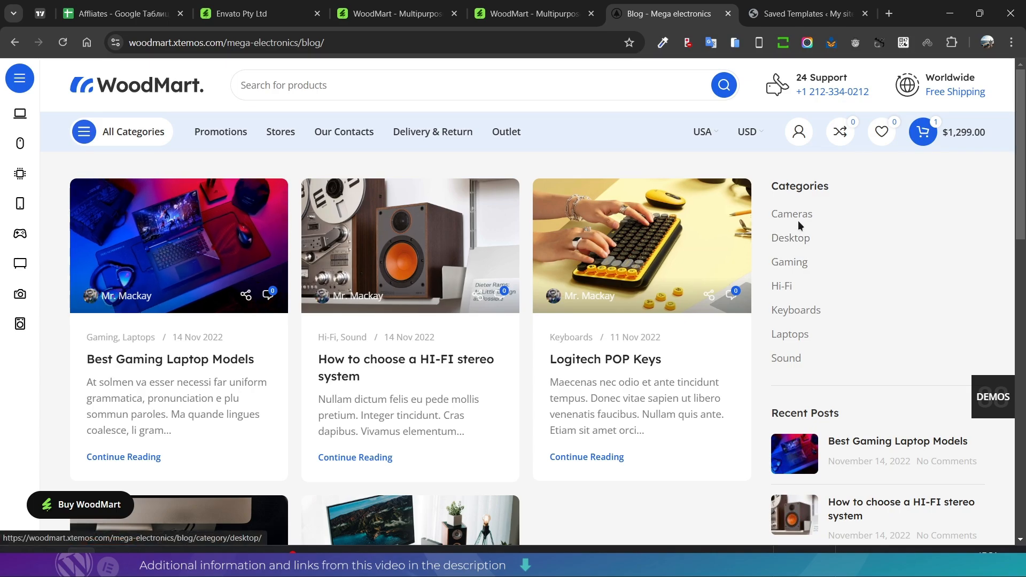
Step: Look through the demo shop's blog listing and the full Logitech POP Keys article
{"action": "scroll", "coordinate": [756, 280], "scroll_direction": "down", "scroll_amount": 5}
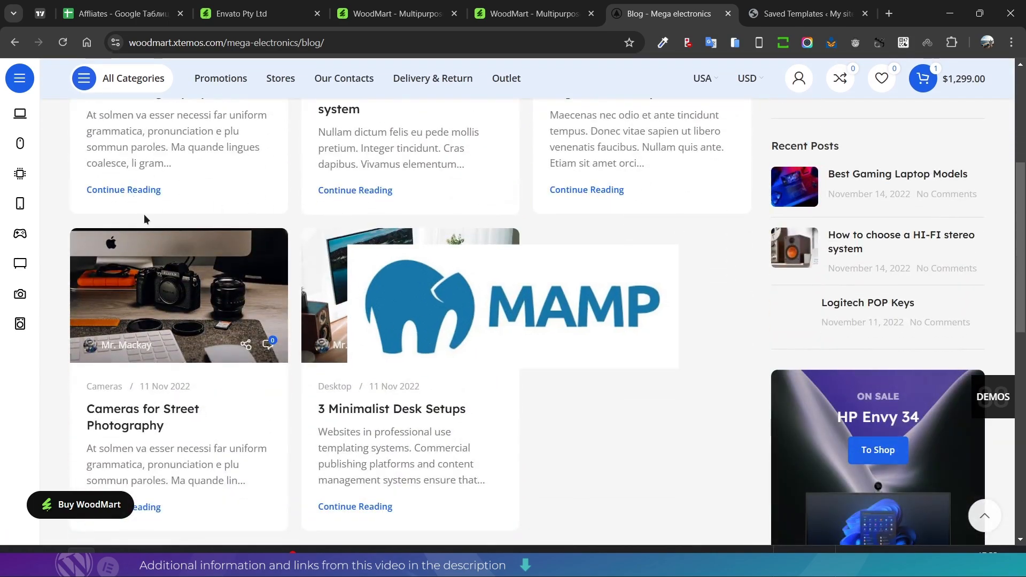
{"action": "scroll", "coordinate": [756, 280], "scroll_direction": "down", "scroll_amount": 5}
{"action": "scroll", "coordinate": [748, 305], "scroll_direction": "down", "scroll_amount": 5}
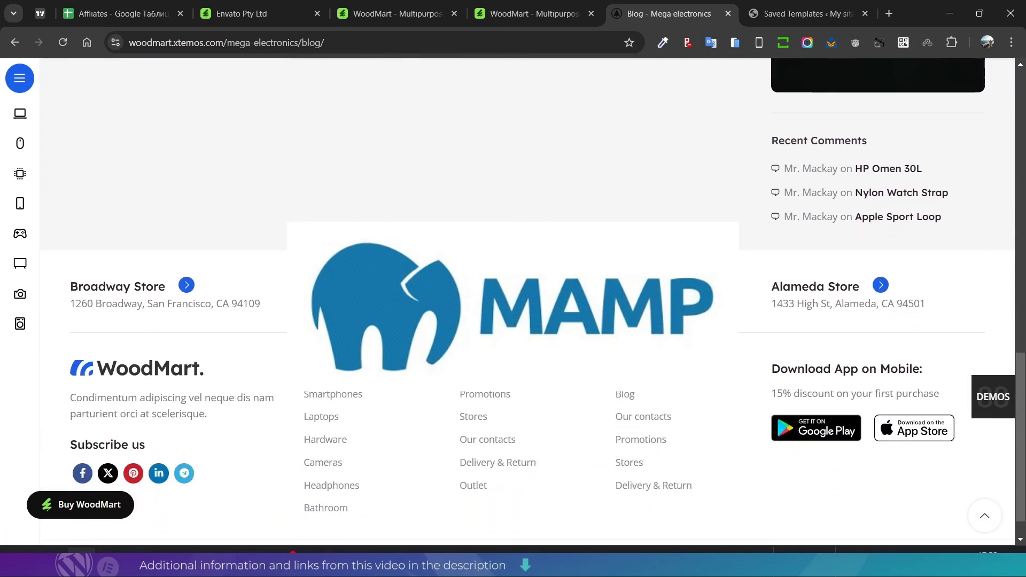
{"action": "scroll", "coordinate": [739, 316], "scroll_direction": "up", "scroll_amount": 9}
{"action": "scroll", "coordinate": [867, 256], "scroll_direction": "up", "scroll_amount": 6}
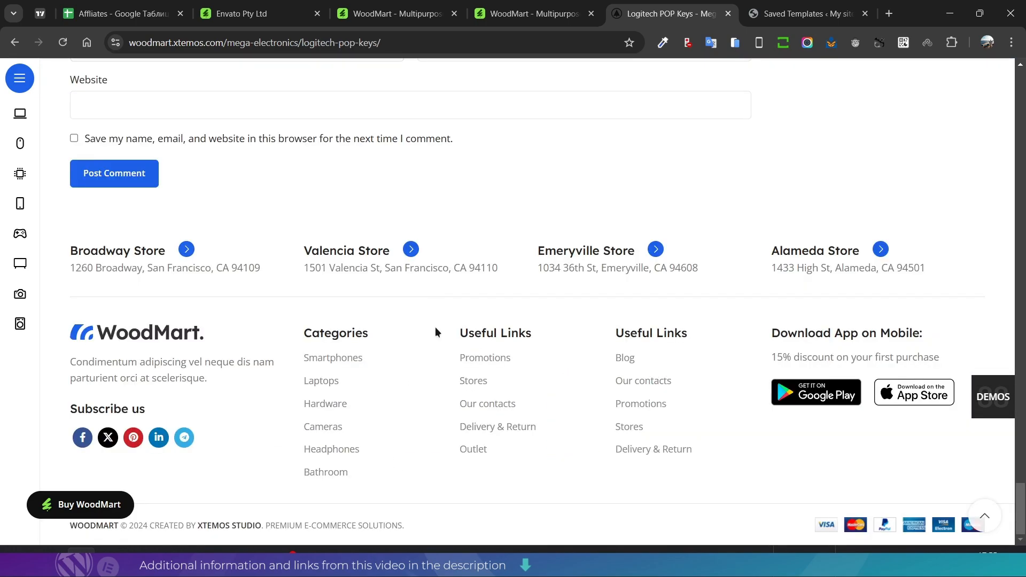
{"action": "scroll", "coordinate": [529, 298], "scroll_direction": "up", "scroll_amount": 1}
{"action": "scroll", "coordinate": [530, 300], "scroll_direction": "up", "scroll_amount": 20}
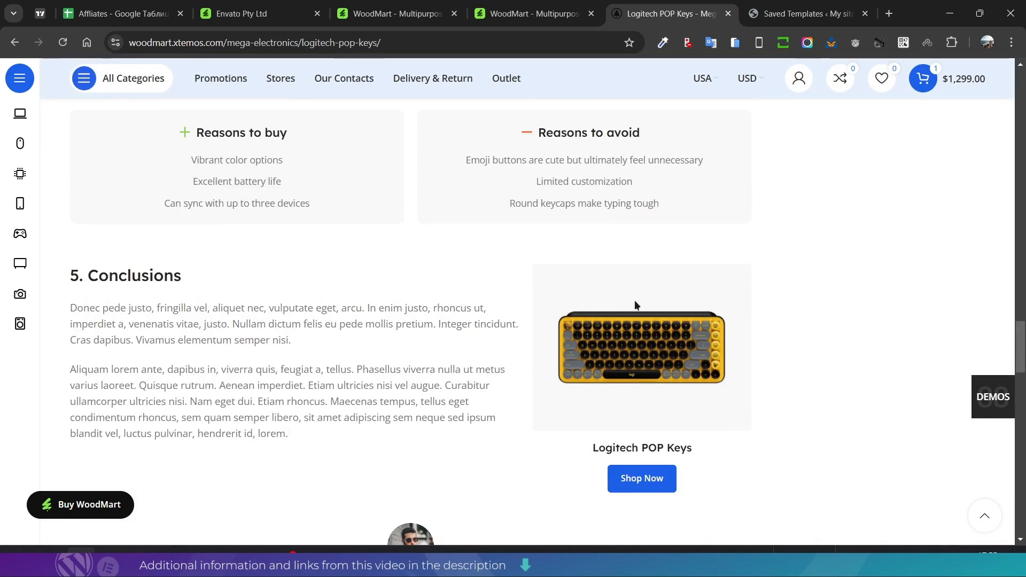
{"action": "scroll", "coordinate": [614, 214], "scroll_direction": "up", "scroll_amount": 10}
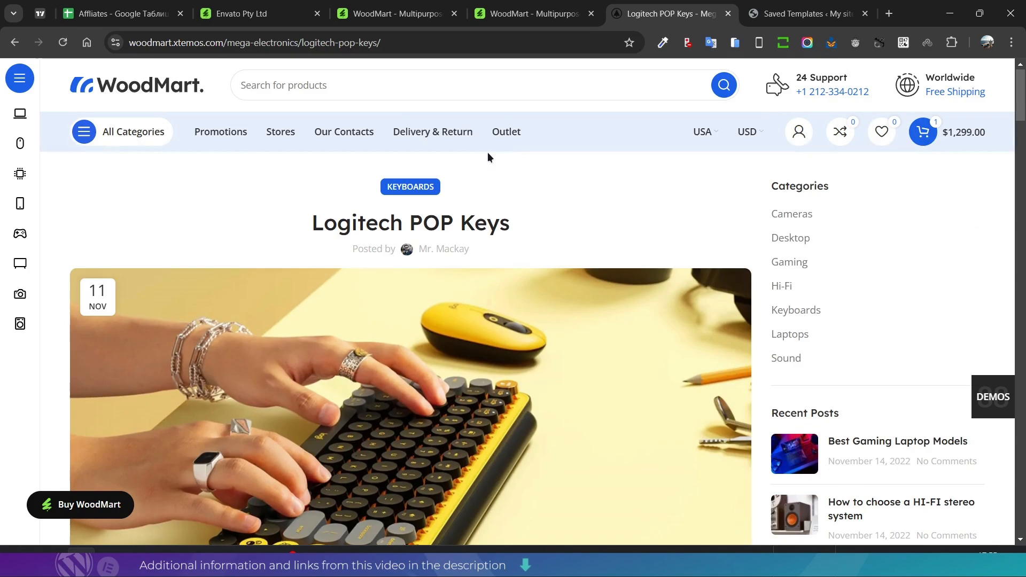
Step: Return to the WoodMart theme preview and review its whole landing page, from prebuilt websites through features to the frequently asked questions
{"action": "left_click", "coordinate": [529, 13]}
{"action": "scroll", "coordinate": [550, 257], "scroll_direction": "up", "scroll_amount": 3}
{"action": "scroll", "coordinate": [620, 321], "scroll_direction": "down", "scroll_amount": 5}
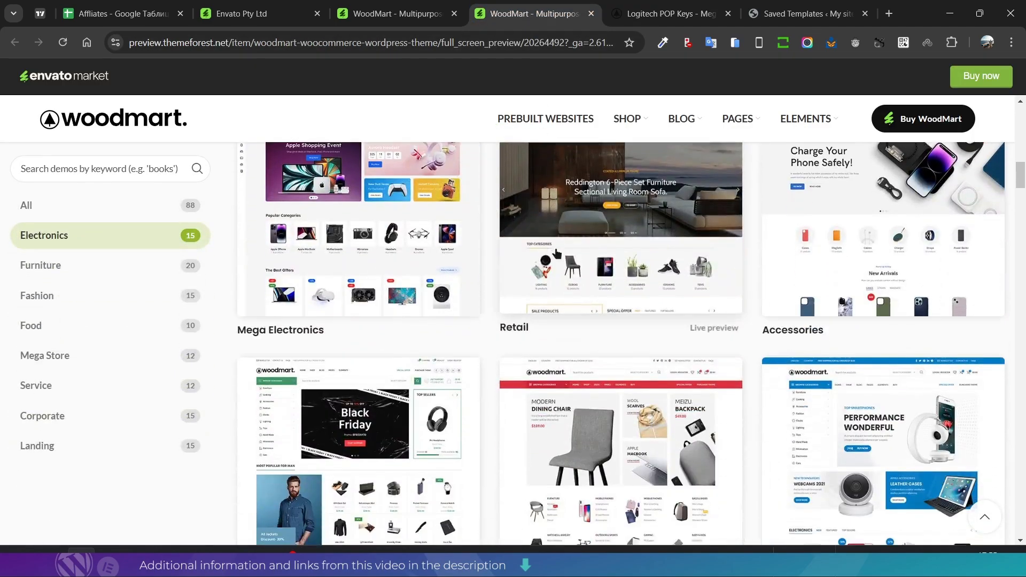
{"action": "scroll", "coordinate": [556, 252], "scroll_direction": "up", "scroll_amount": 4}
{"action": "scroll", "coordinate": [559, 252], "scroll_direction": "up", "scroll_amount": 5}
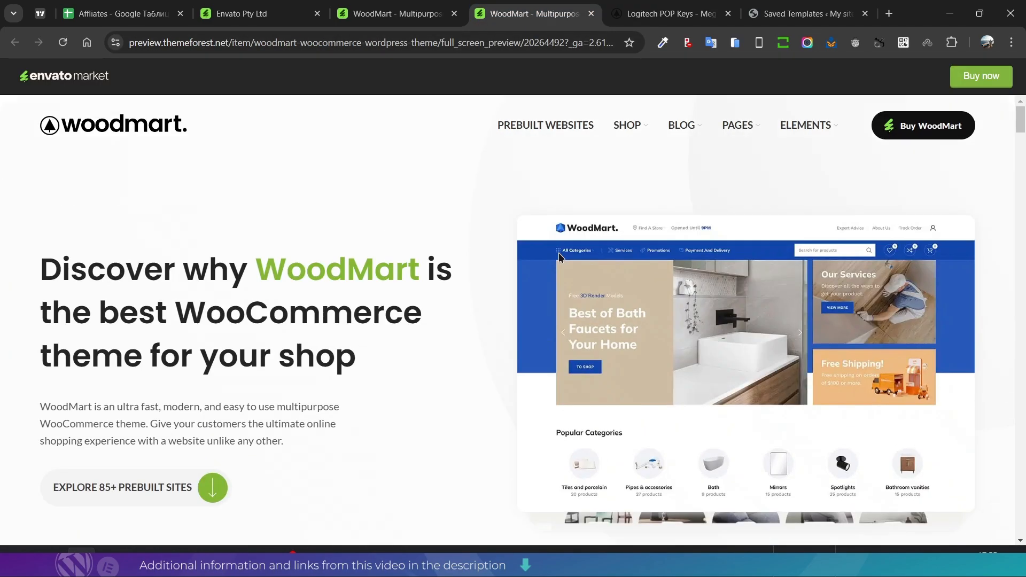
{"action": "scroll", "coordinate": [559, 252], "scroll_direction": "down", "scroll_amount": 10}
{"action": "scroll", "coordinate": [559, 252], "scroll_direction": "down", "scroll_amount": 15}
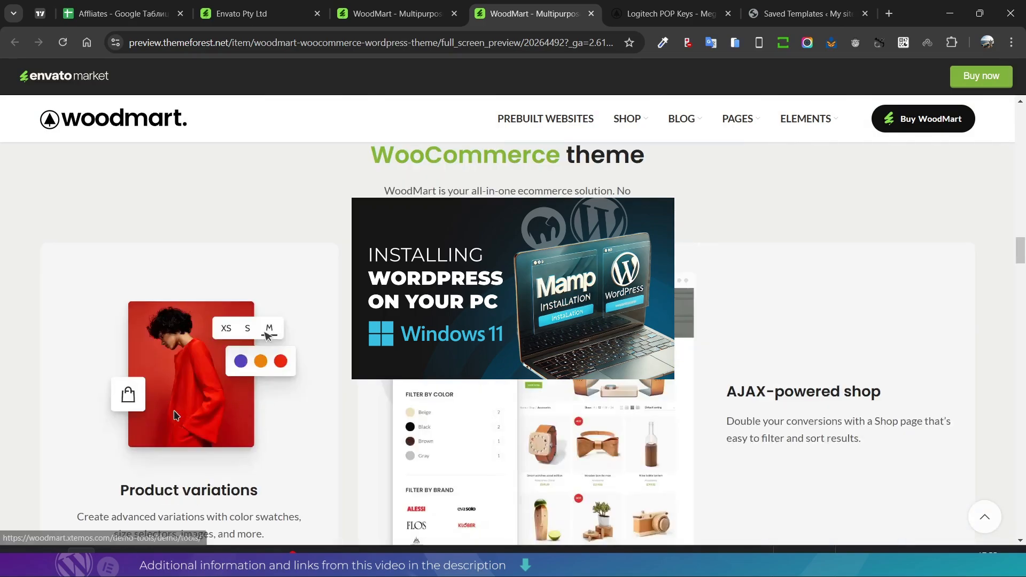
{"action": "scroll", "coordinate": [212, 354], "scroll_direction": "down", "scroll_amount": 15}
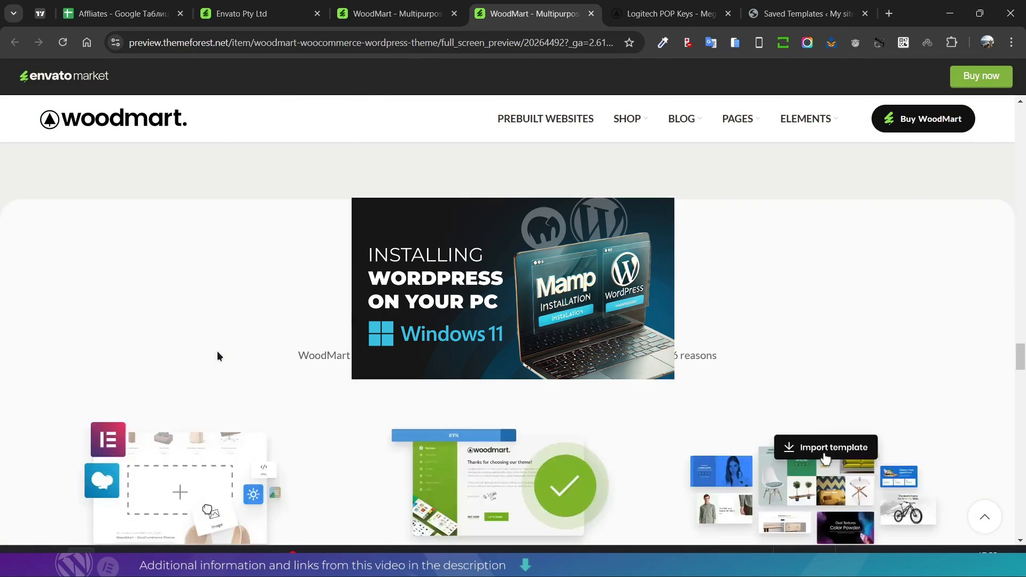
{"action": "scroll", "coordinate": [225, 354], "scroll_direction": "down", "scroll_amount": 15}
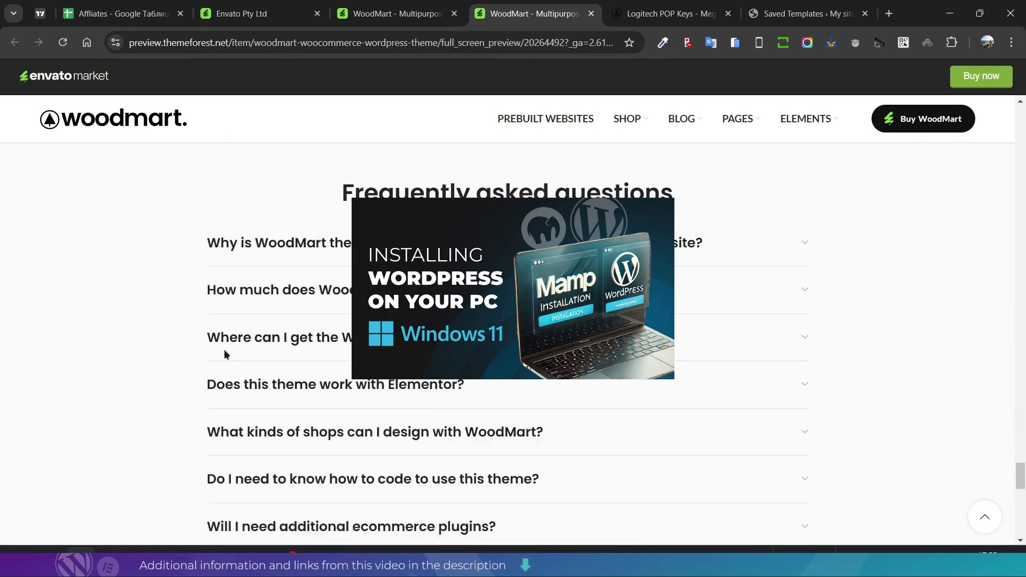
{"action": "scroll", "coordinate": [385, 461], "scroll_direction": "down", "scroll_amount": 1}
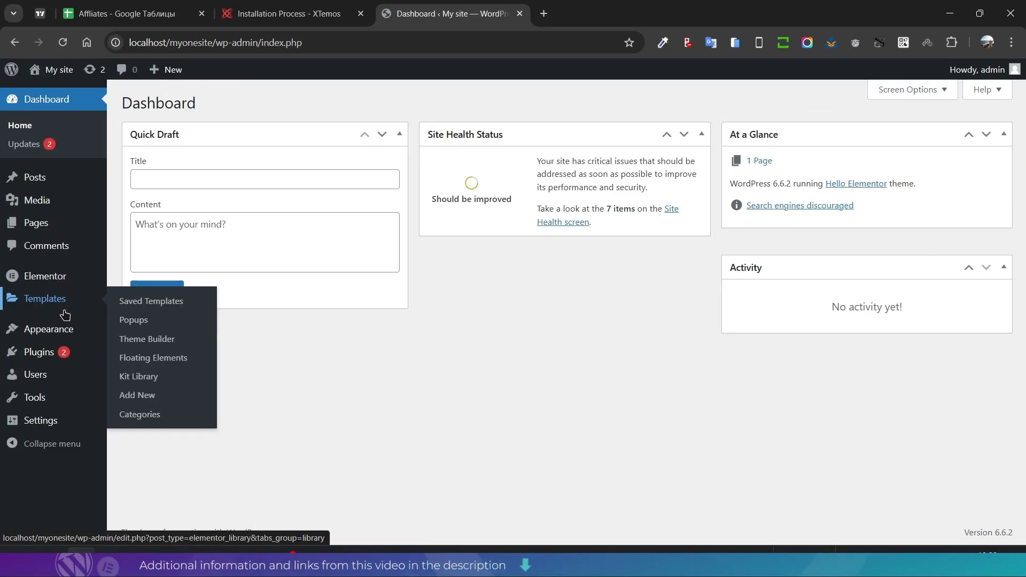
Step: In the WordPress dashboard, open the form for uploading a new theme as a .zip file
{"action": "mouse_move", "coordinate": [51, 329]}
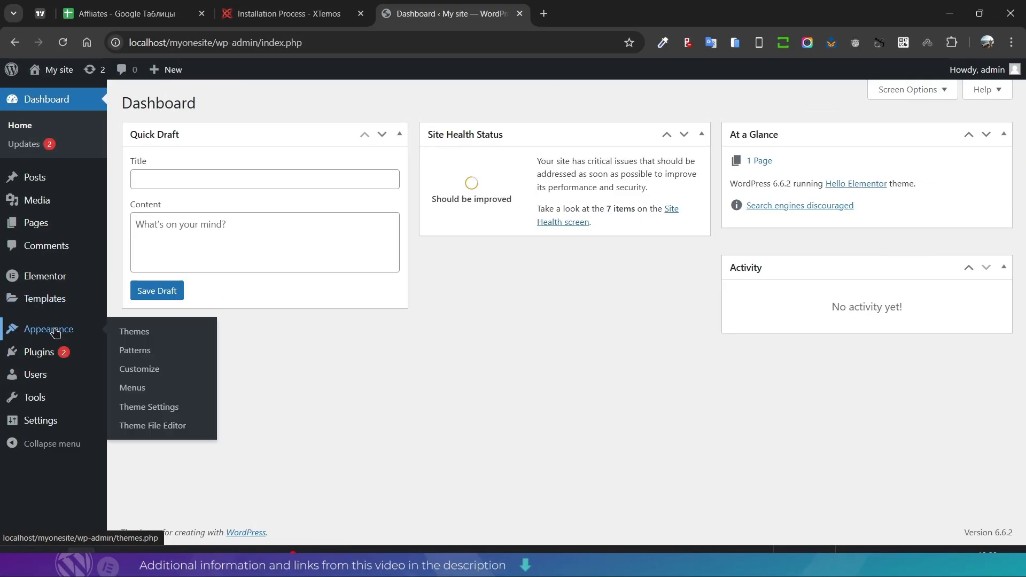
{"action": "left_click", "coordinate": [142, 335]}
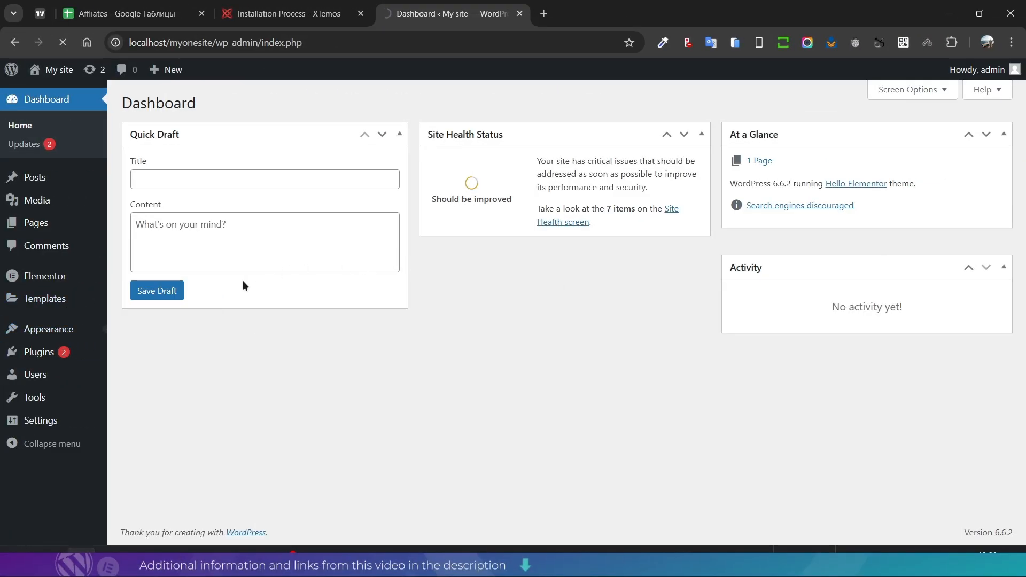
{"action": "mouse_move", "coordinate": [69, 329]}
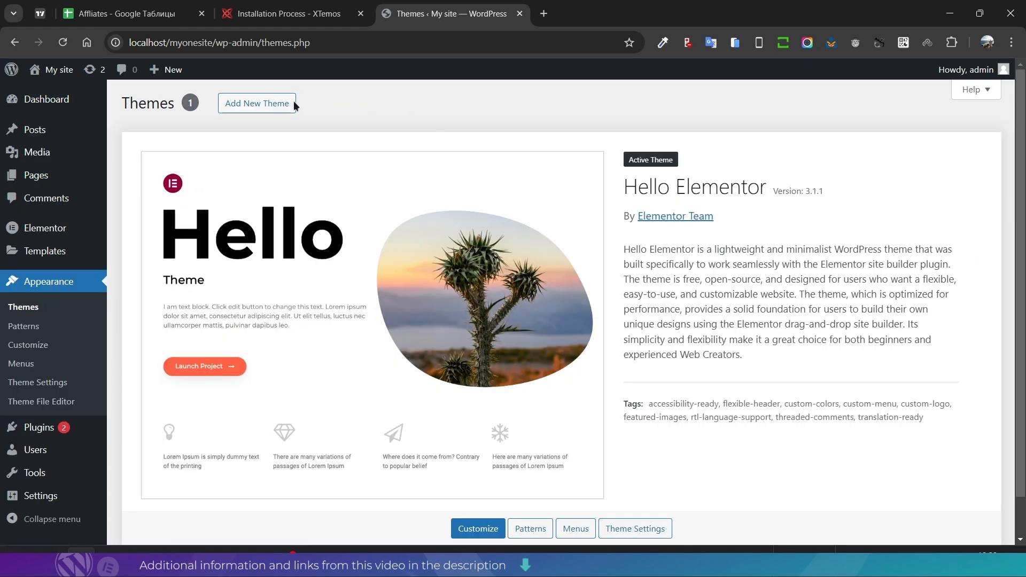
{"action": "left_click", "coordinate": [294, 105]}
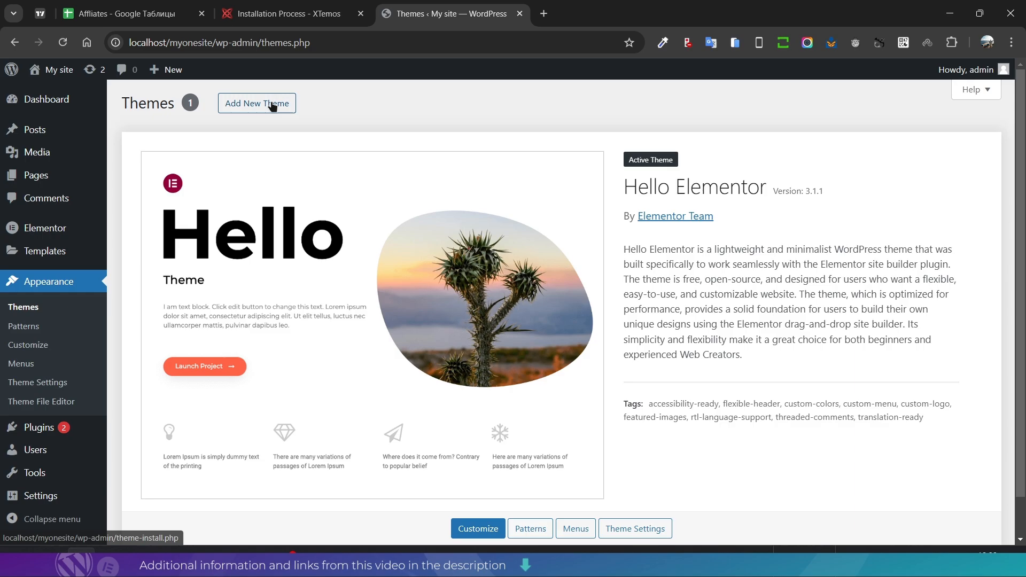
{"action": "left_click", "coordinate": [255, 106]}
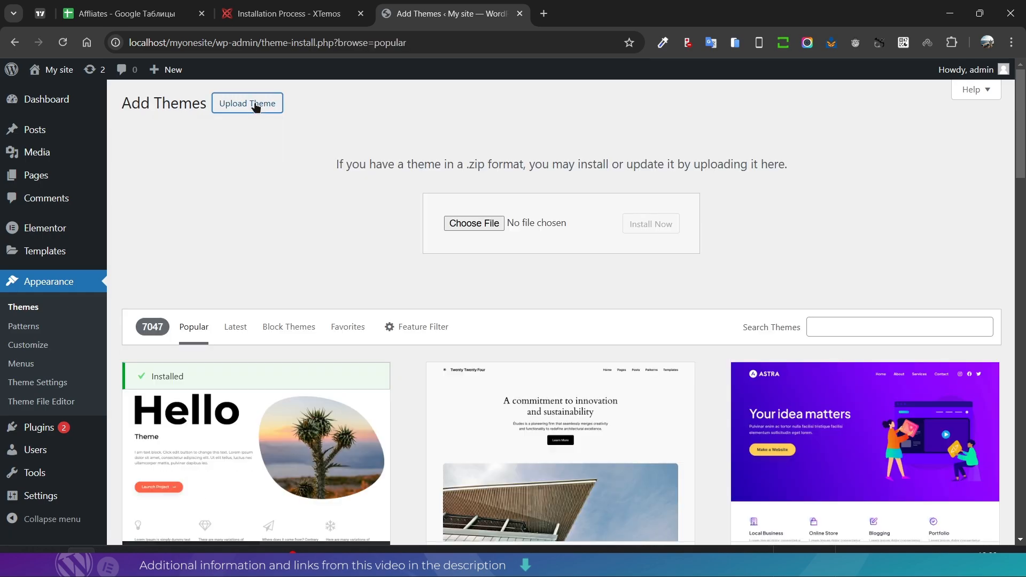
Step: Choose the woodmart ZIP file from the WoodMart Theme folder inside woodmart-760n and install it as a theme
{"action": "left_click", "coordinate": [469, 225]}
{"action": "double_click", "coordinate": [397, 124]}
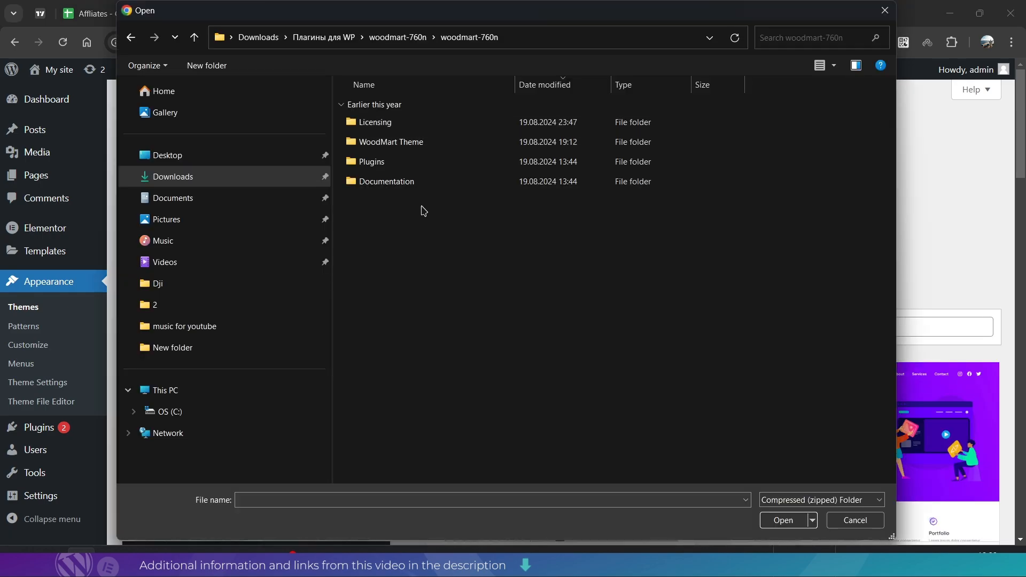
{"action": "double_click", "coordinate": [400, 144]}
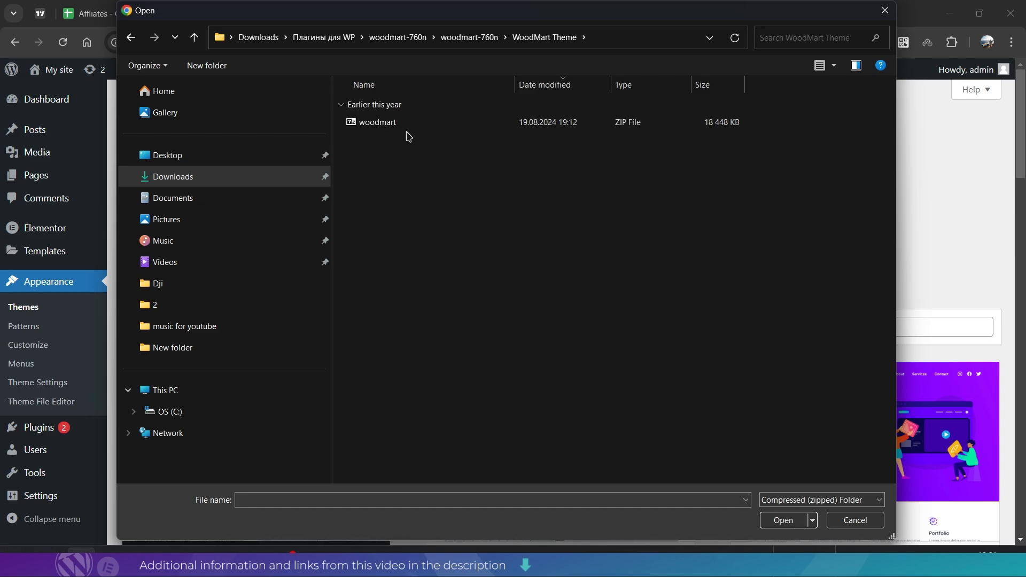
{"action": "double_click", "coordinate": [392, 133]}
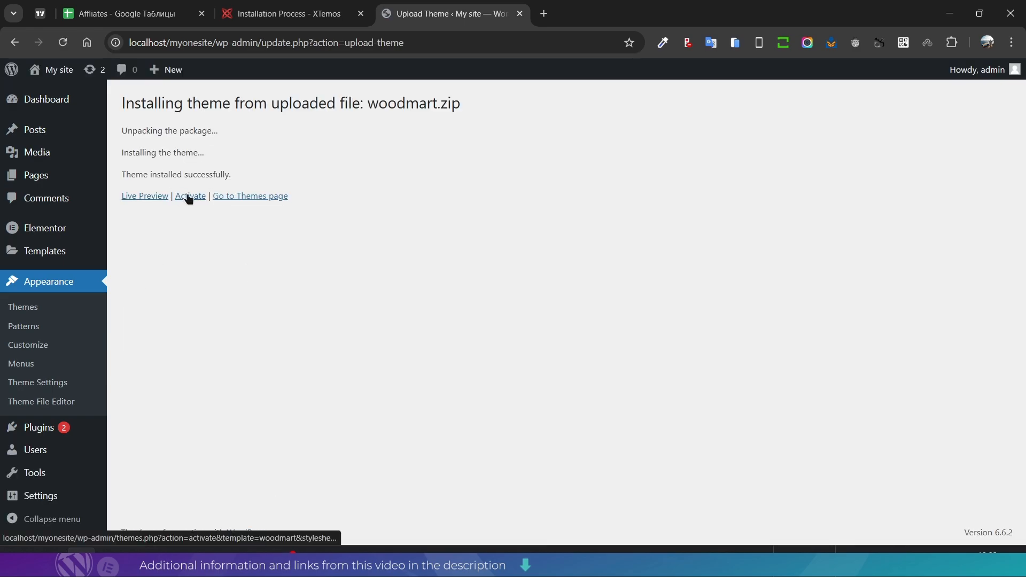
Step: Activate the installed Woodmart theme and start its setup wizard
{"action": "left_click", "coordinate": [31, 306]}
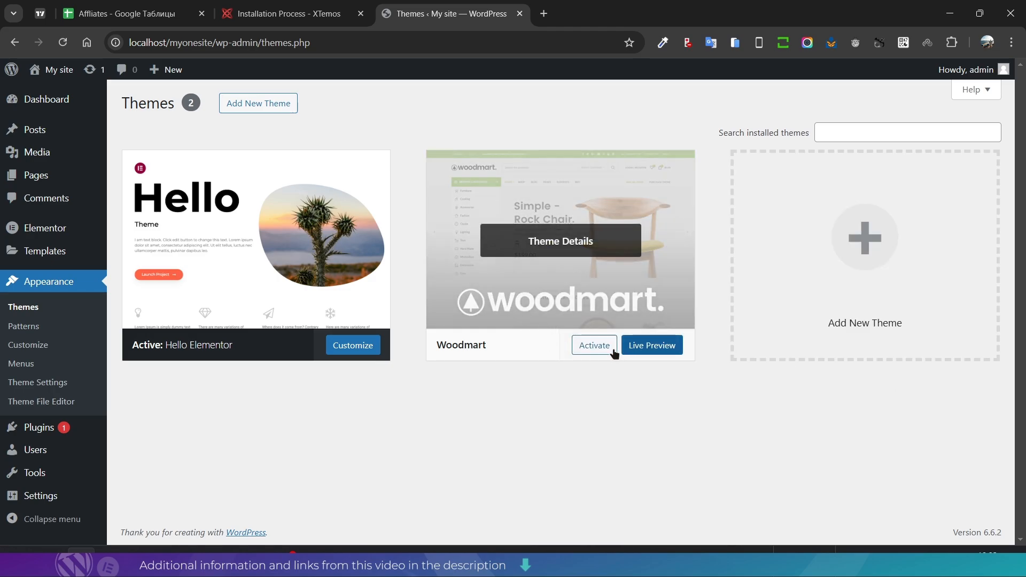
{"action": "left_click", "coordinate": [595, 348]}
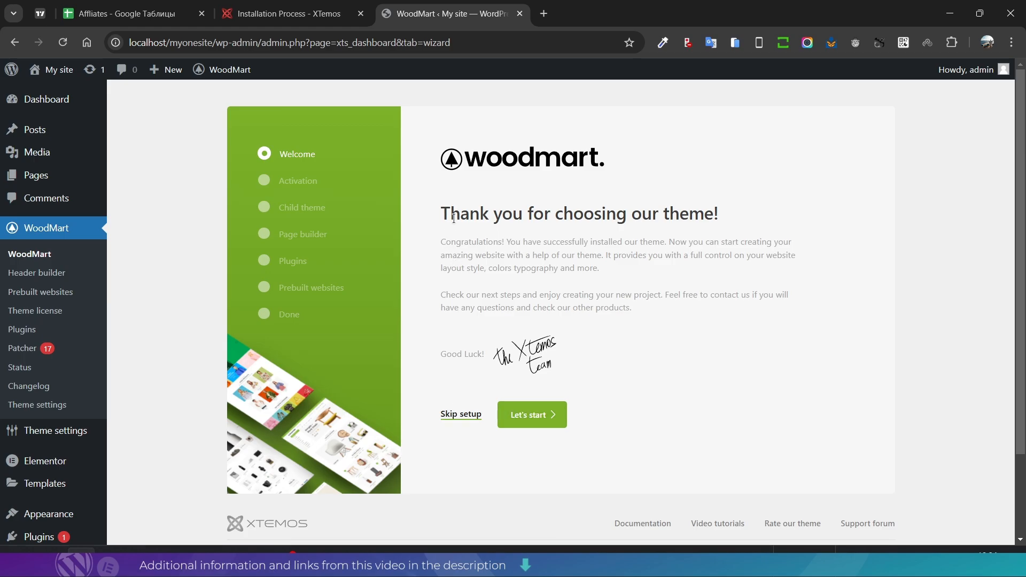
{"action": "left_click", "coordinate": [530, 421]}
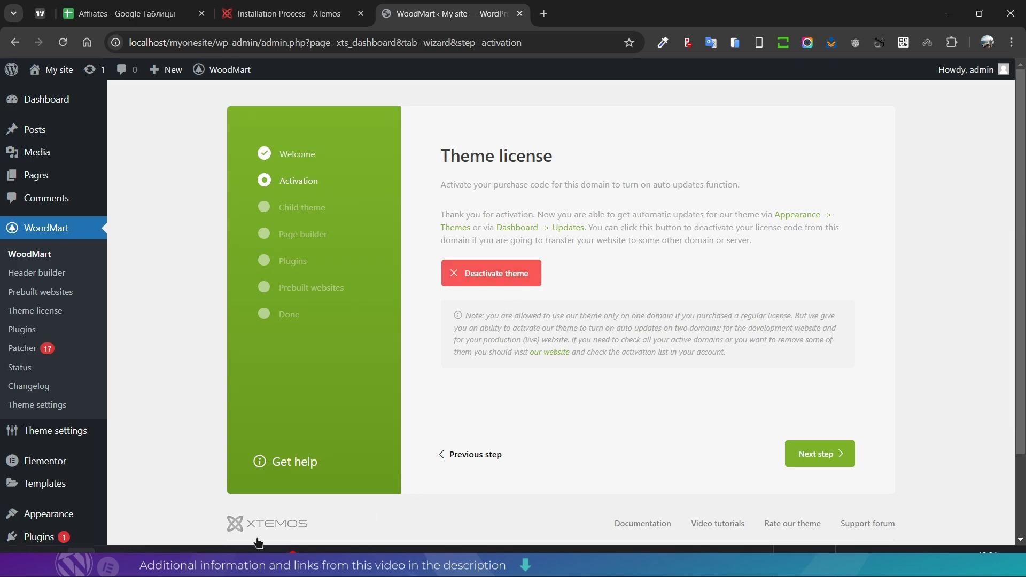
Step: Go past the license stage of the wizard, install the Woodmart child theme and continue with Elementor as the page builder
{"action": "left_click", "coordinate": [810, 458]}
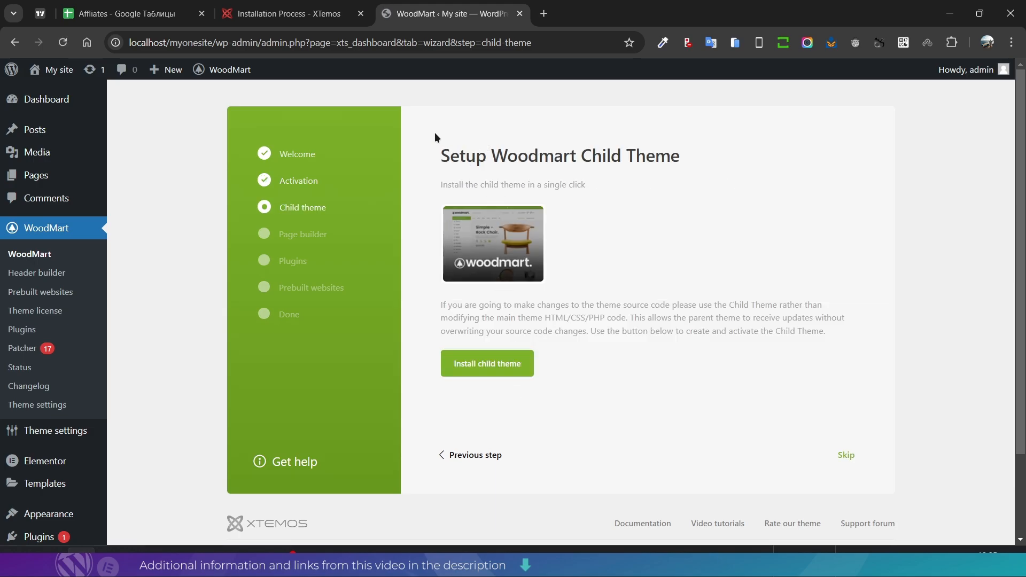
{"action": "left_click", "coordinate": [488, 368]}
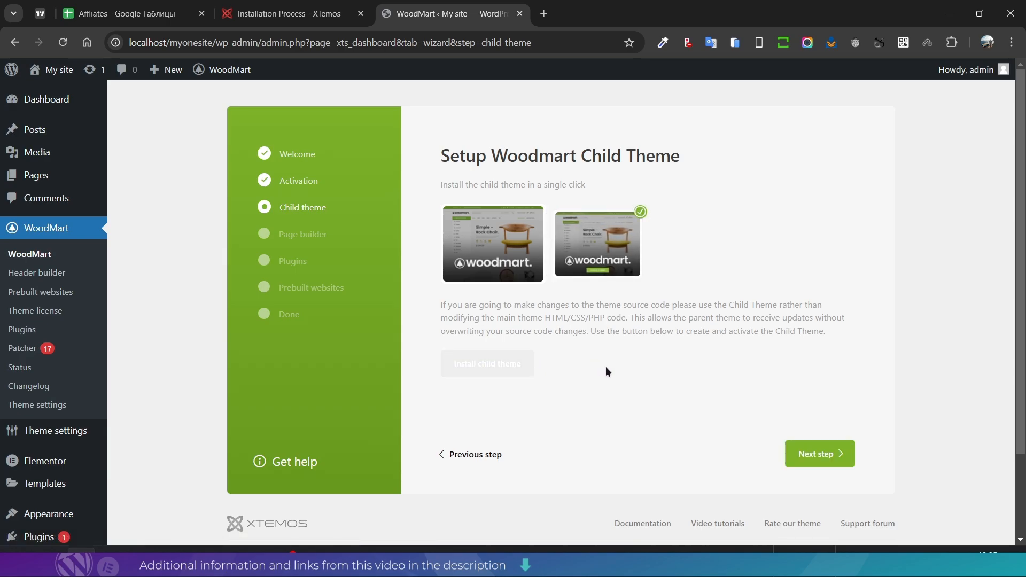
{"action": "left_click", "coordinate": [813, 460]}
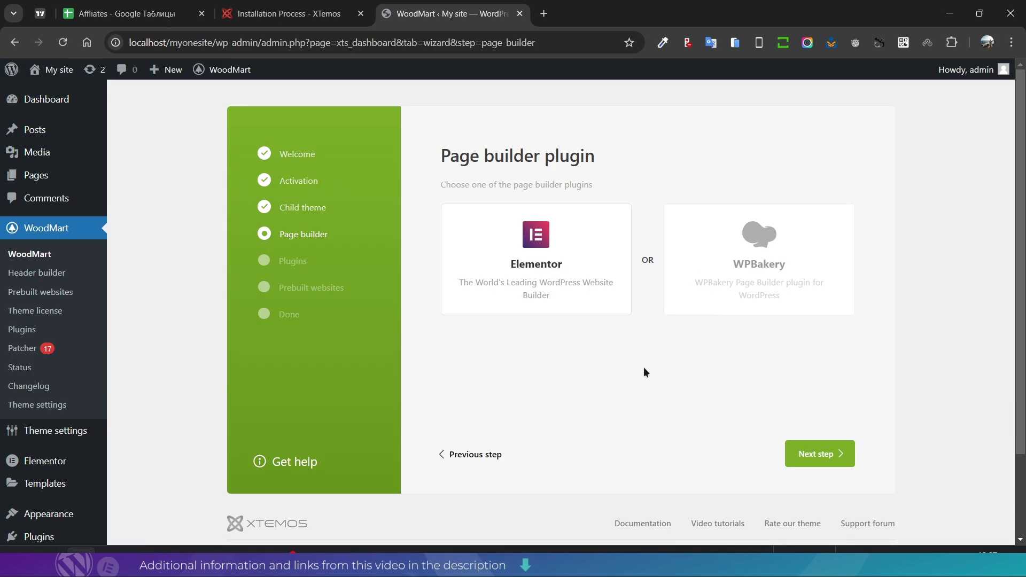
{"action": "left_click", "coordinate": [817, 454]}
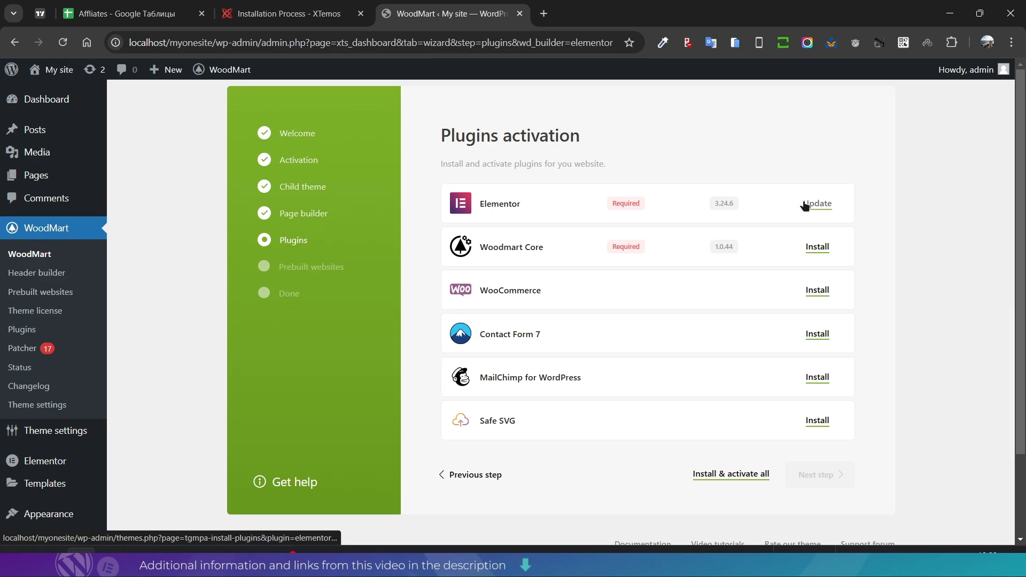
Step: Install Woodmart Core, WooCommerce, Contact Form 7, MailChimp for WordPress and Safe SVG one by one, and continue to the prebuilt websites stage
{"action": "left_click", "coordinate": [818, 248]}
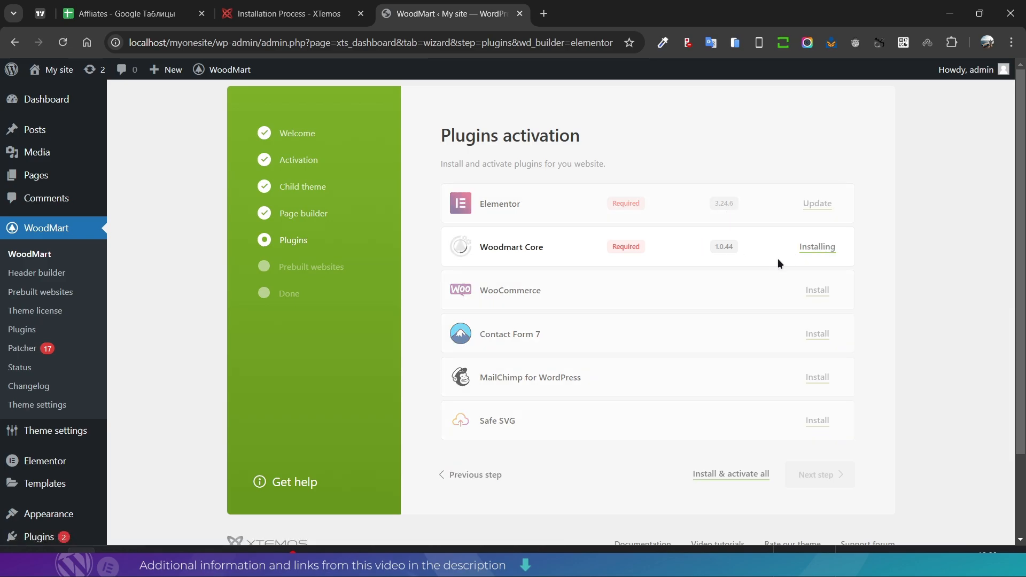
{"action": "left_click", "coordinate": [818, 293]}
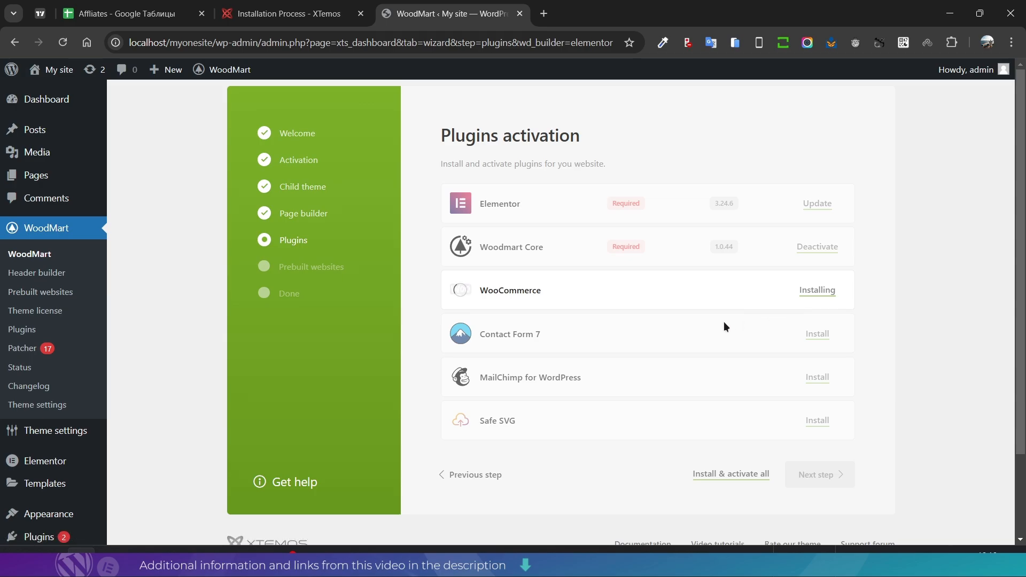
{"action": "left_click", "coordinate": [820, 335]}
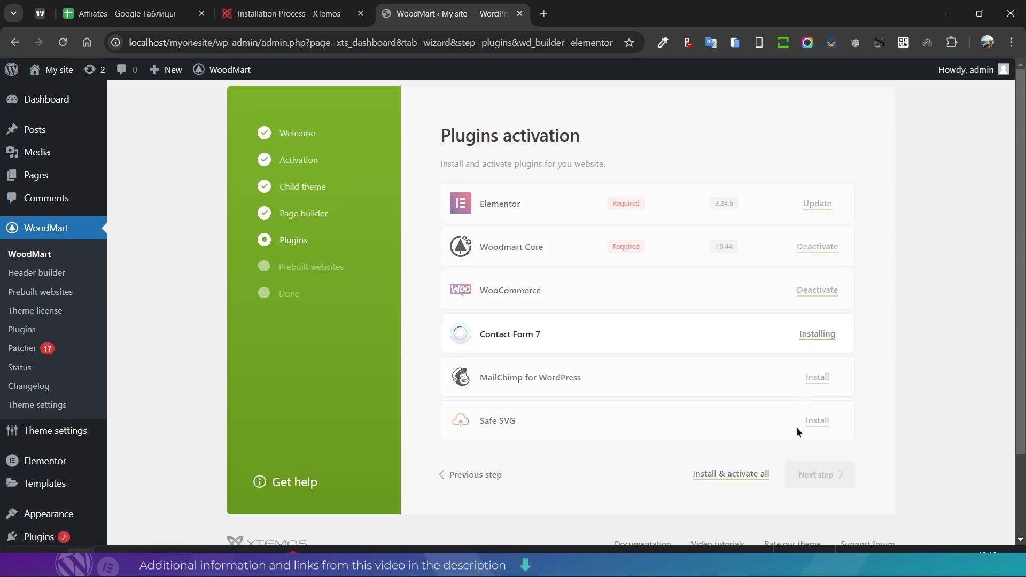
{"action": "left_click", "coordinate": [817, 378]}
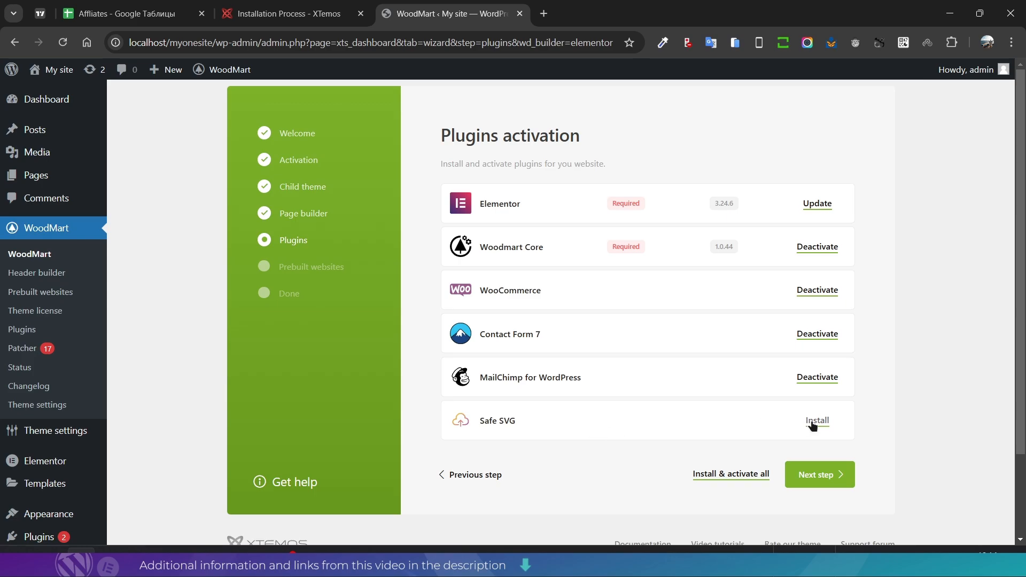
{"action": "left_click", "coordinate": [815, 421]}
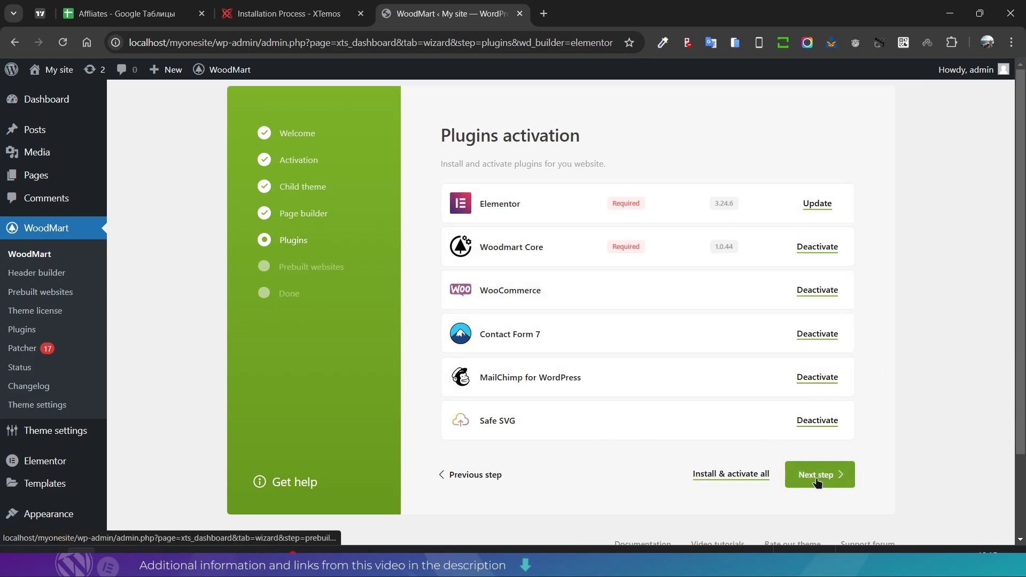
{"action": "left_click", "coordinate": [816, 478]}
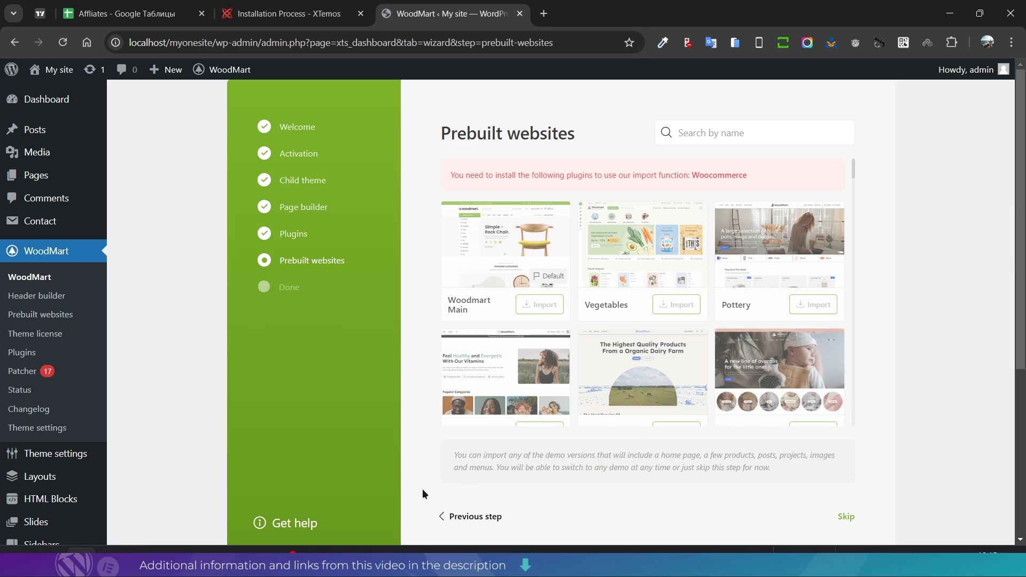
Step: Open the required plugins page from the missing-plugin notice and install WooCommerce there
{"action": "left_click", "coordinate": [717, 175]}
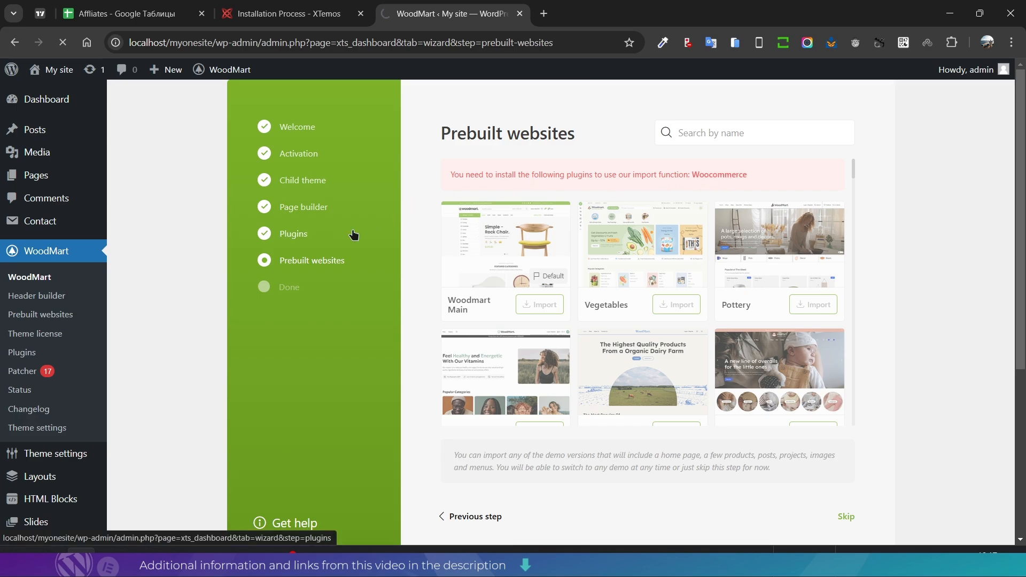
{"action": "left_click", "coordinate": [721, 175]}
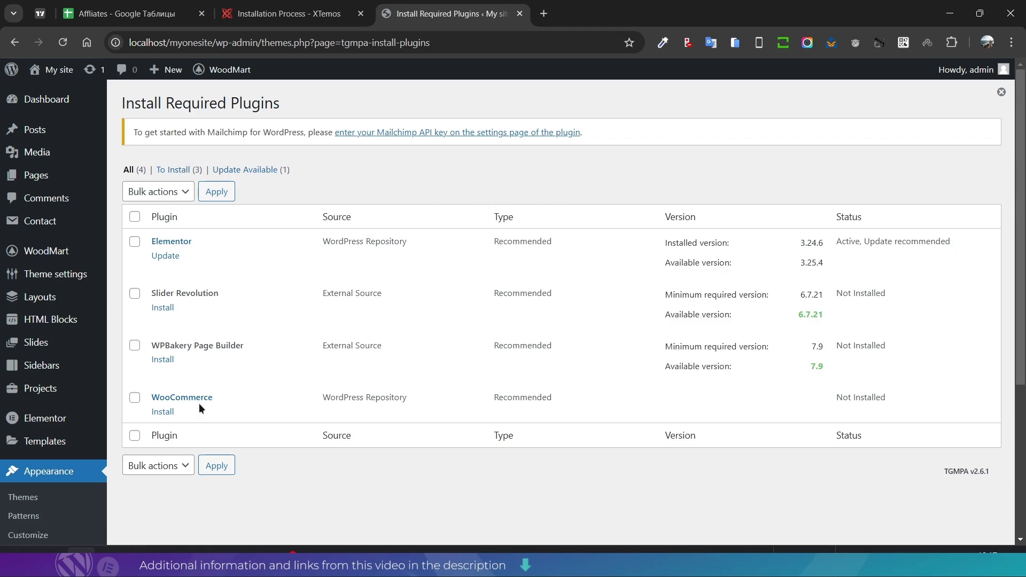
{"action": "left_click", "coordinate": [164, 412]}
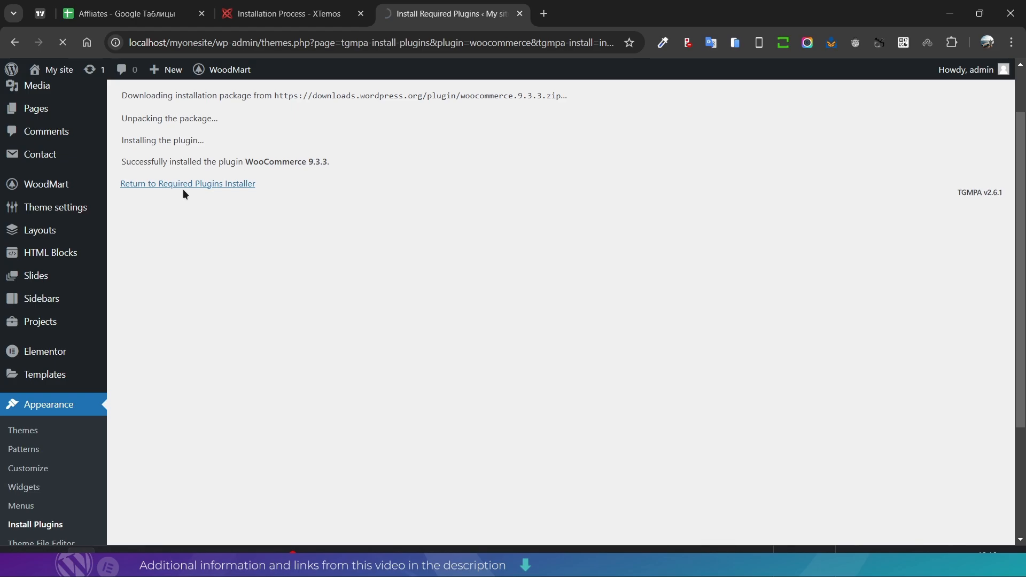
Step: Activate WooCommerce in the list of installed plugins
{"action": "left_click", "coordinate": [182, 188]}
{"action": "scroll", "coordinate": [274, 209], "scroll_direction": "down", "scroll_amount": 10}
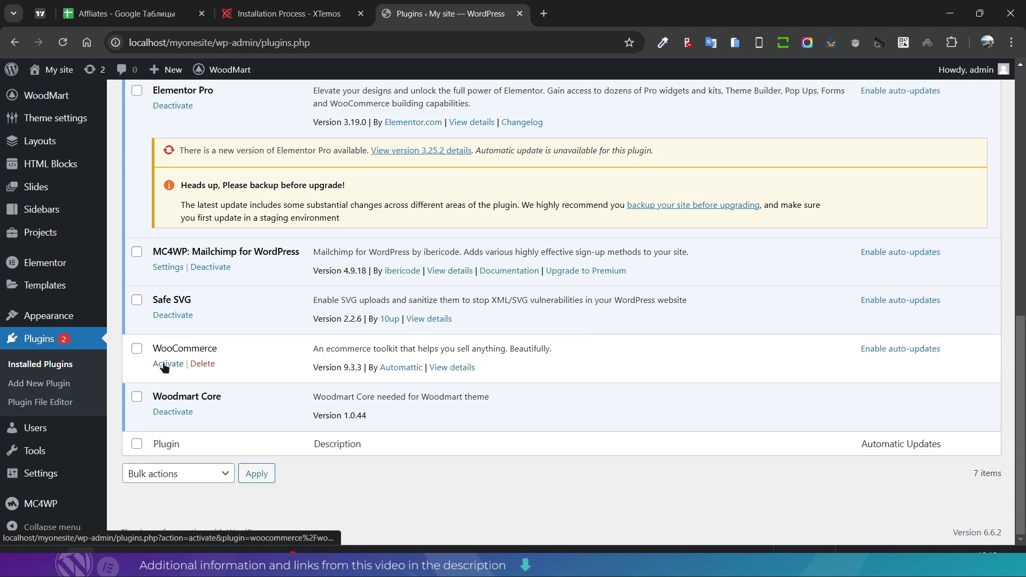
{"action": "left_click", "coordinate": [163, 364]}
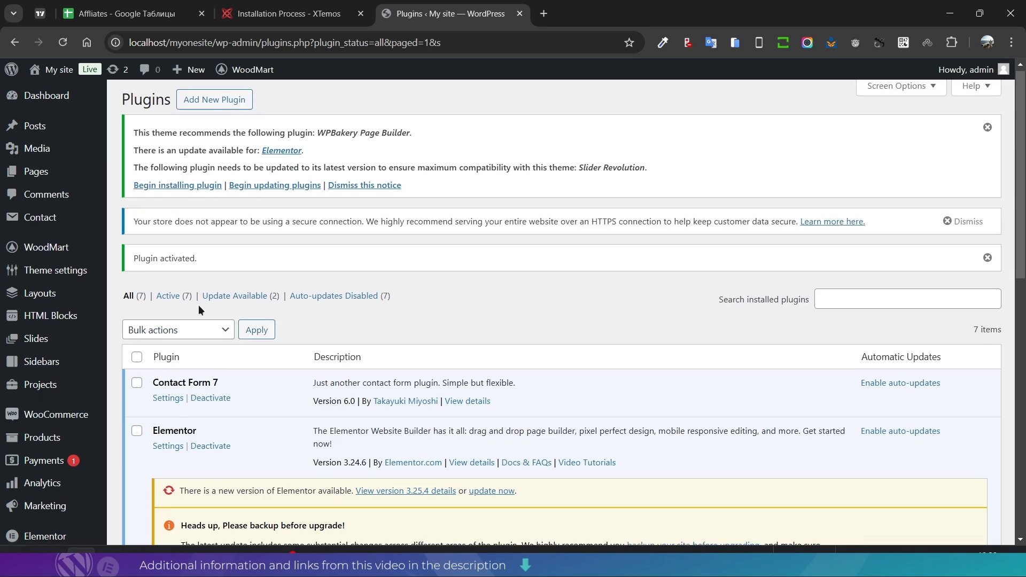
Step: Install the Slider Revolution plugin from the theme's required plugins page
{"action": "scroll", "coordinate": [198, 309], "scroll_direction": "down", "scroll_amount": 10}
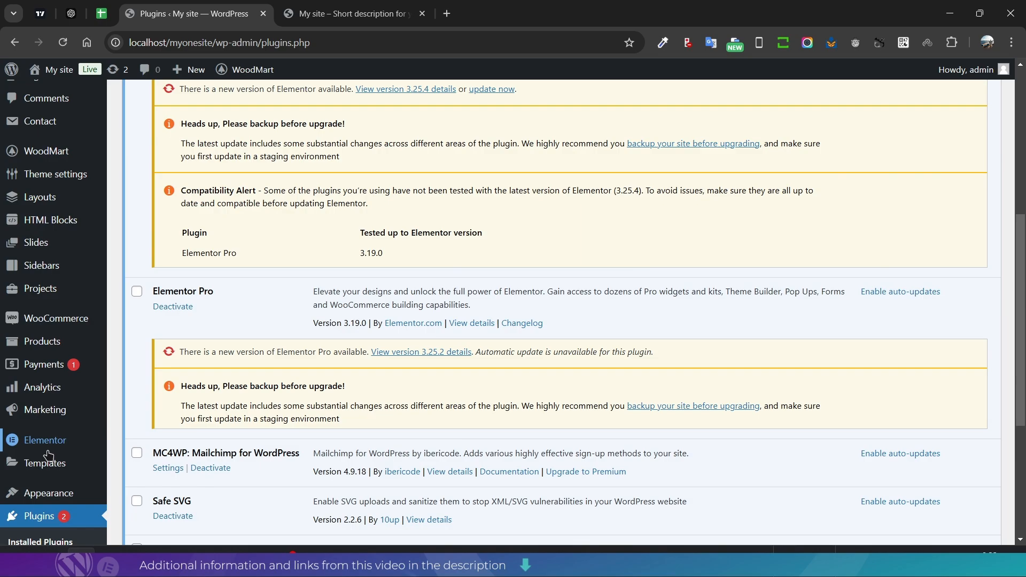
{"action": "mouse_move", "coordinate": [48, 496]}
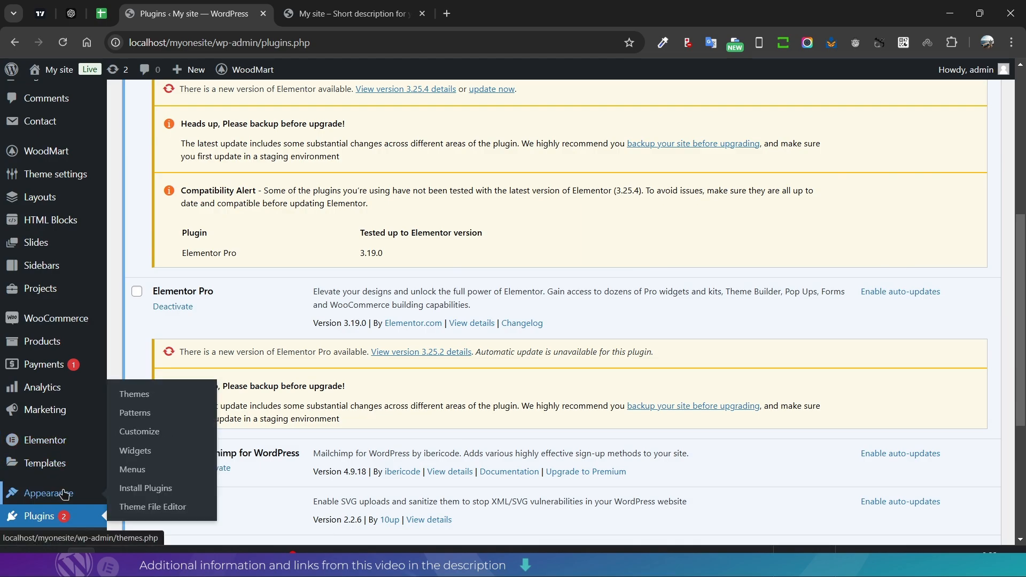
{"action": "left_click", "coordinate": [157, 496]}
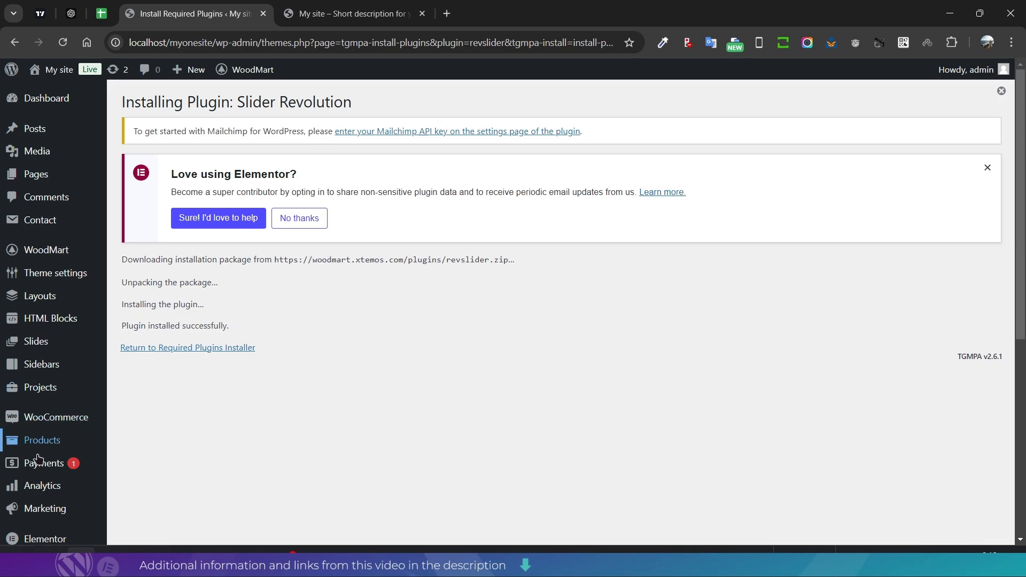
Step: Activate Slider Revolution in the list of installed plugins and dismiss its welcome window
{"action": "scroll", "coordinate": [38, 458], "scroll_direction": "down", "scroll_amount": 7}
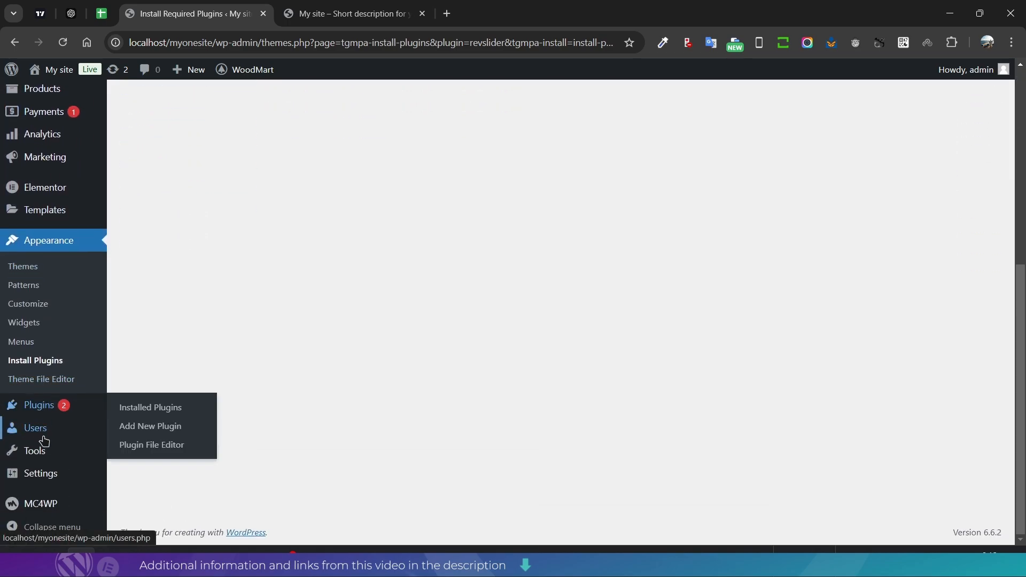
{"action": "left_click", "coordinate": [149, 408]}
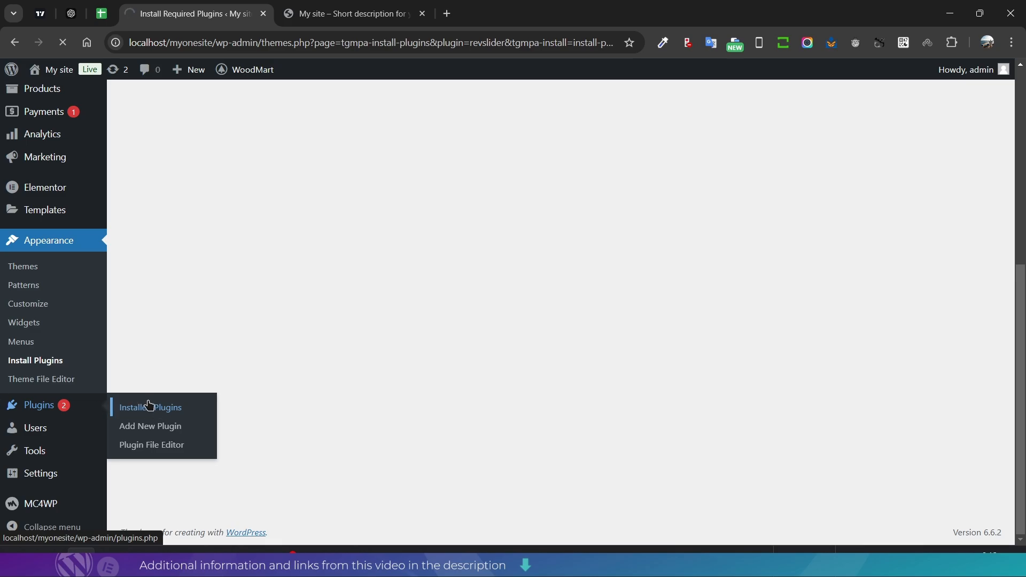
{"action": "scroll", "coordinate": [227, 402], "scroll_direction": "down", "scroll_amount": 8}
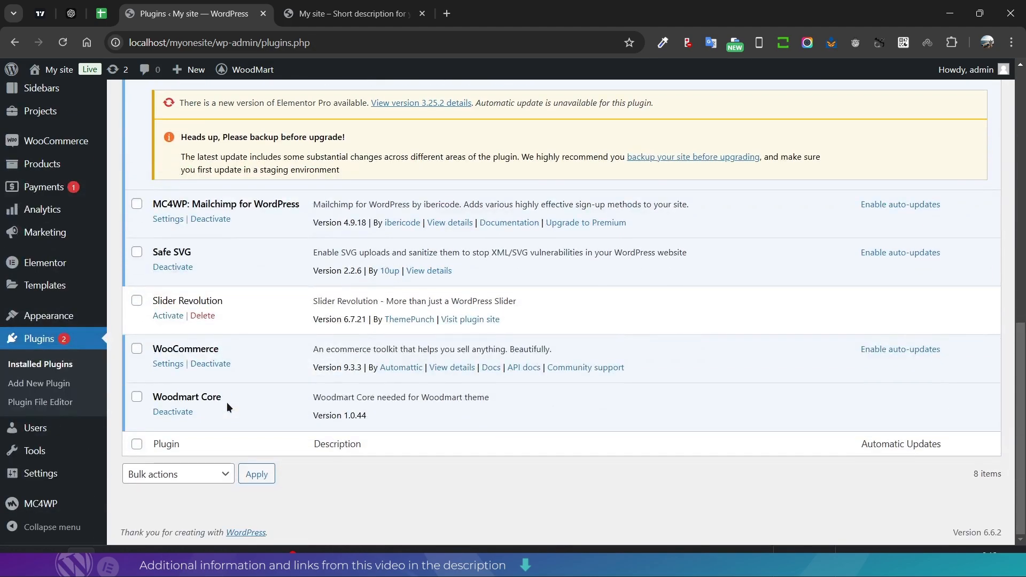
{"action": "left_click", "coordinate": [162, 316]}
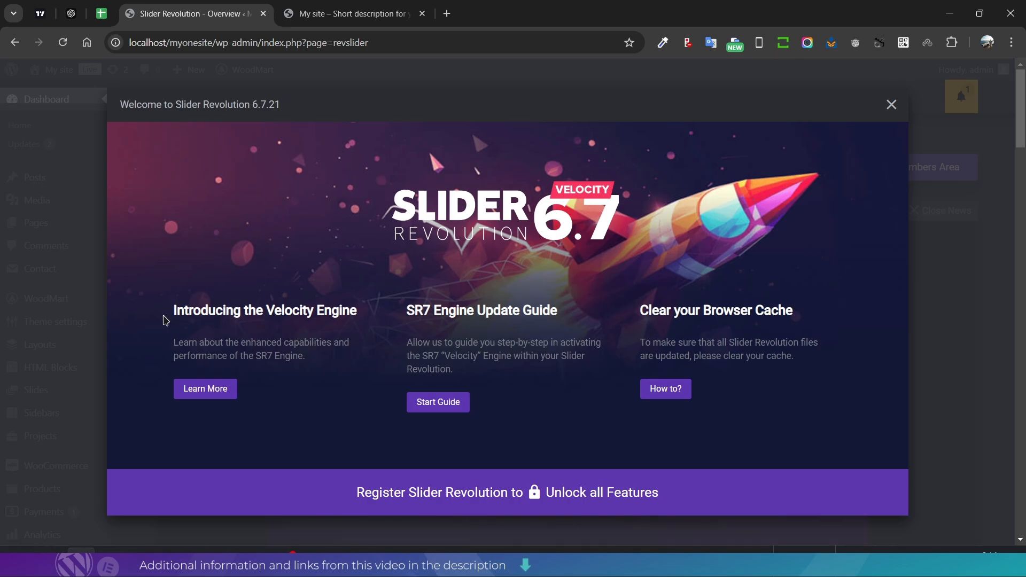
{"action": "left_click", "coordinate": [892, 105]}
Step: Return to the WordPress dashboard home and look over its overview widgets
{"action": "mouse_move", "coordinate": [42, 235]}
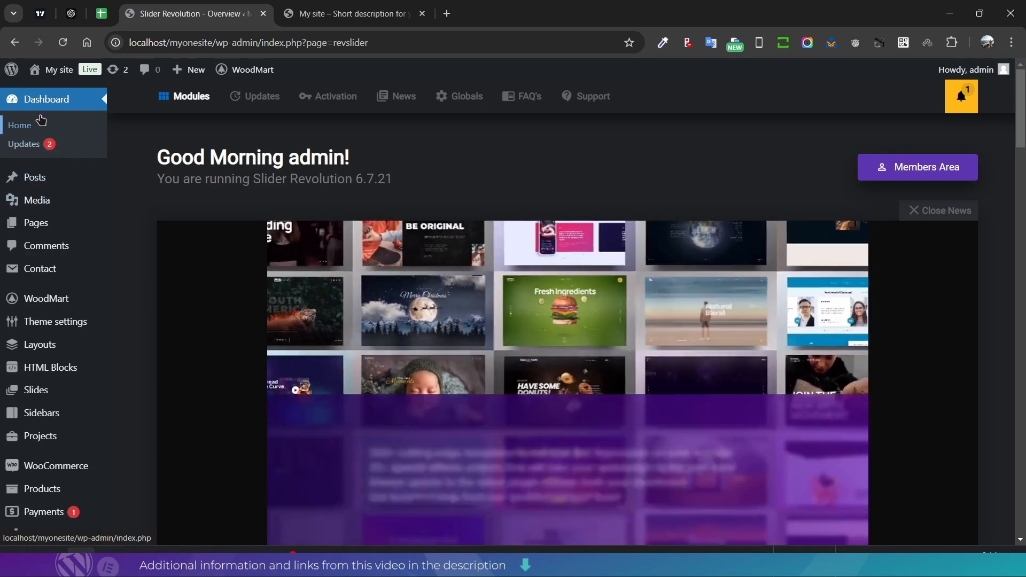
{"action": "left_click", "coordinate": [80, 143]}
{"action": "left_click", "coordinate": [67, 108]}
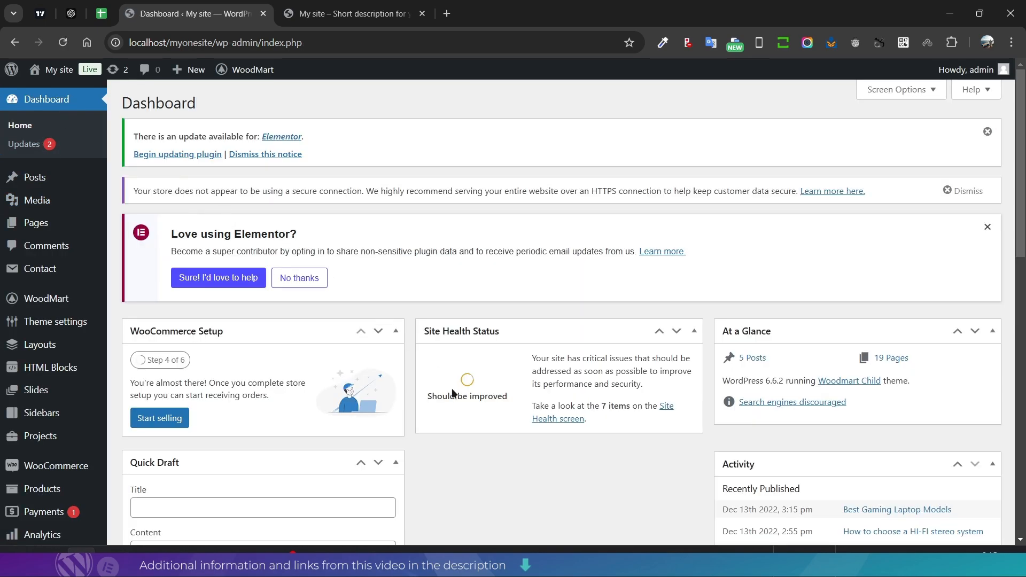
{"action": "scroll", "coordinate": [451, 389], "scroll_direction": "down", "scroll_amount": 6}
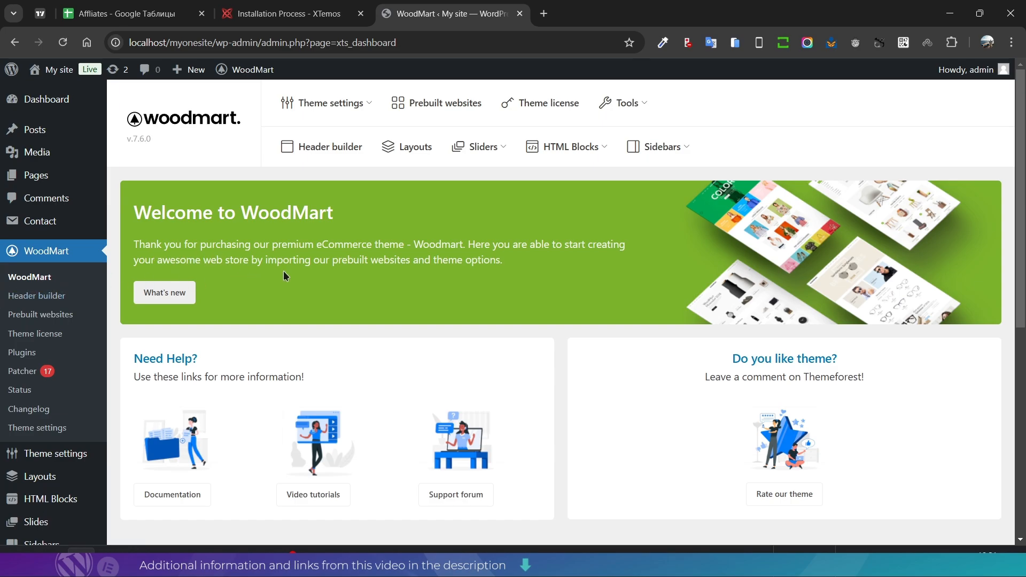
Step: Review the WoodMart welcome page and open the theme license page to check the activation
{"action": "scroll", "coordinate": [332, 269], "scroll_direction": "down", "scroll_amount": 5}
{"action": "scroll", "coordinate": [332, 263], "scroll_direction": "up", "scroll_amount": 5}
{"action": "left_click", "coordinate": [38, 334]}
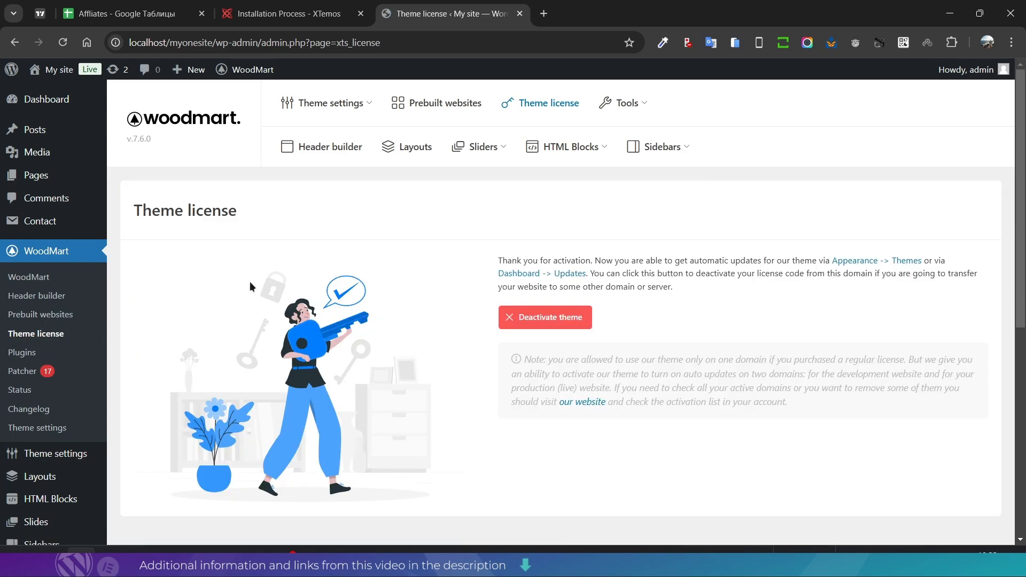
Step: Open WoodMart's prebuilt websites and browse the full catalogue of demos available for import
{"action": "left_click", "coordinate": [46, 321]}
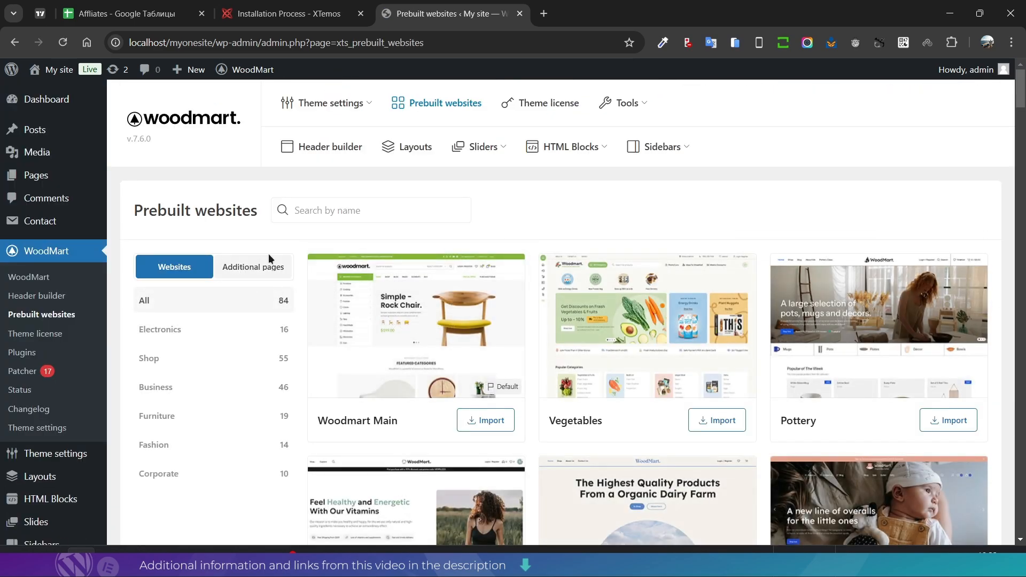
{"action": "scroll", "coordinate": [594, 306], "scroll_direction": "down", "scroll_amount": 10}
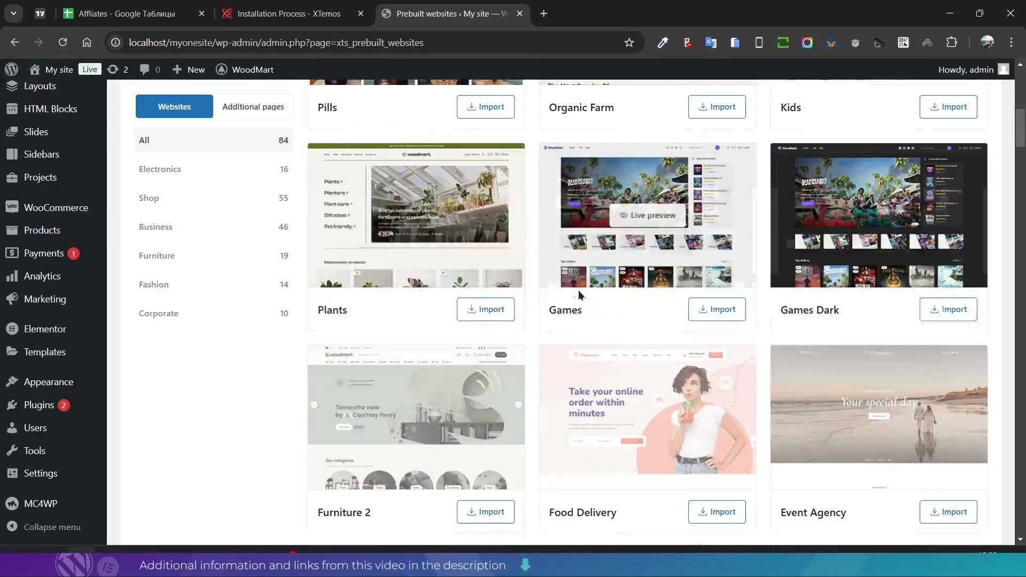
{"action": "scroll", "coordinate": [518, 274], "scroll_direction": "down", "scroll_amount": 20}
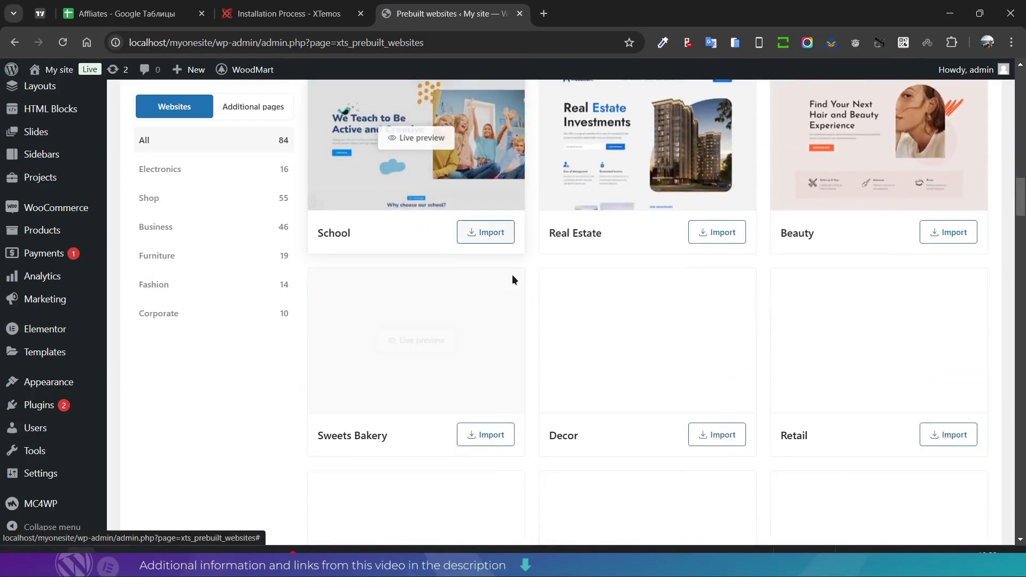
{"action": "scroll", "coordinate": [663, 276], "scroll_direction": "up", "scroll_amount": 6}
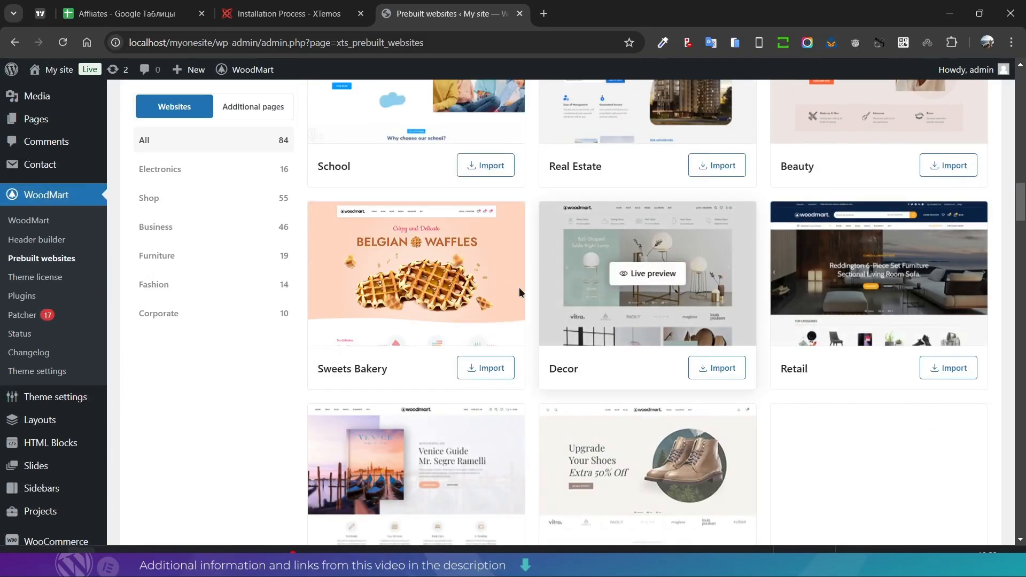
{"action": "scroll", "coordinate": [739, 307], "scroll_direction": "down", "scroll_amount": 13}
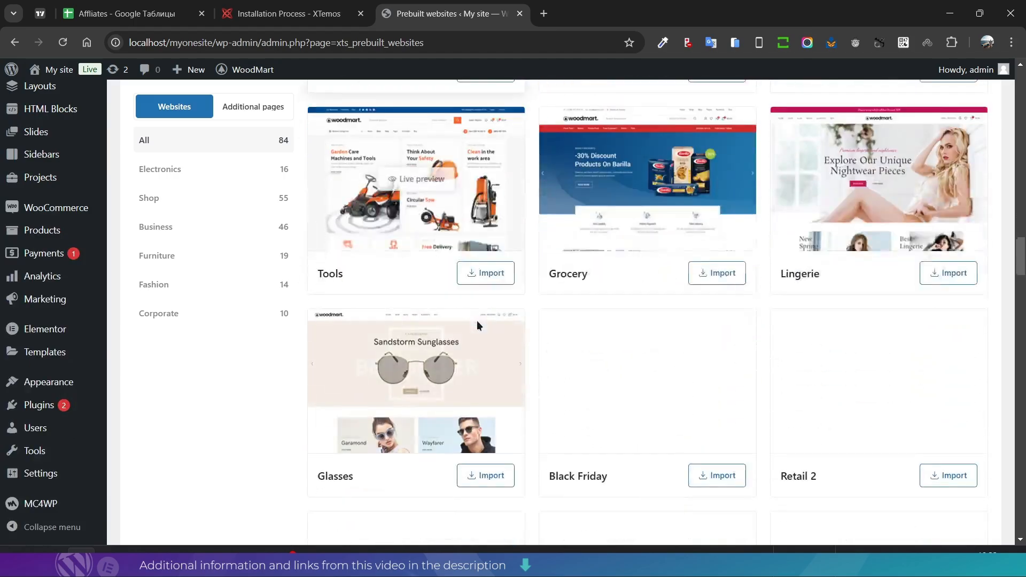
{"action": "scroll", "coordinate": [555, 320], "scroll_direction": "down", "scroll_amount": 7}
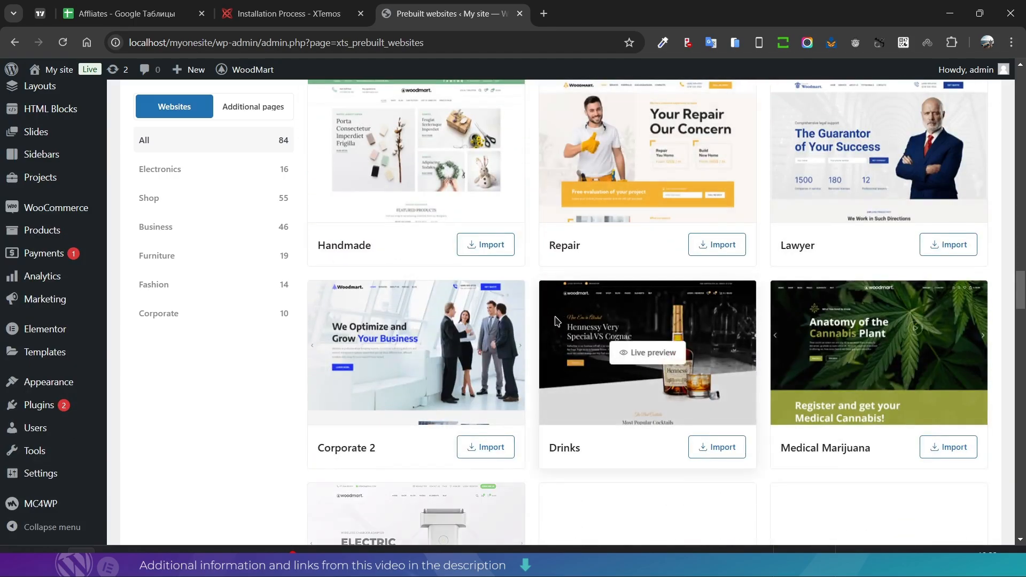
Step: Look through the remaining demos in the full catalogue of prebuilt websites and return to its beginning
{"action": "scroll", "coordinate": [550, 315], "scroll_direction": "down", "scroll_amount": 5}
{"action": "left_click_drag", "start_coordinate": [1020, 481], "coordinate": [1006, 79]}
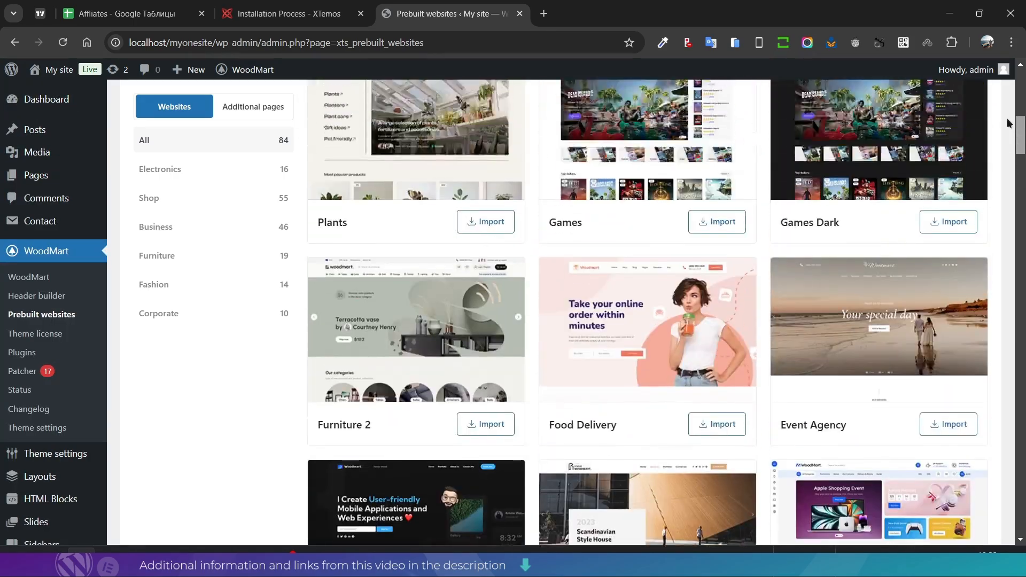
{"action": "scroll", "coordinate": [578, 318], "scroll_direction": "down", "scroll_amount": 6}
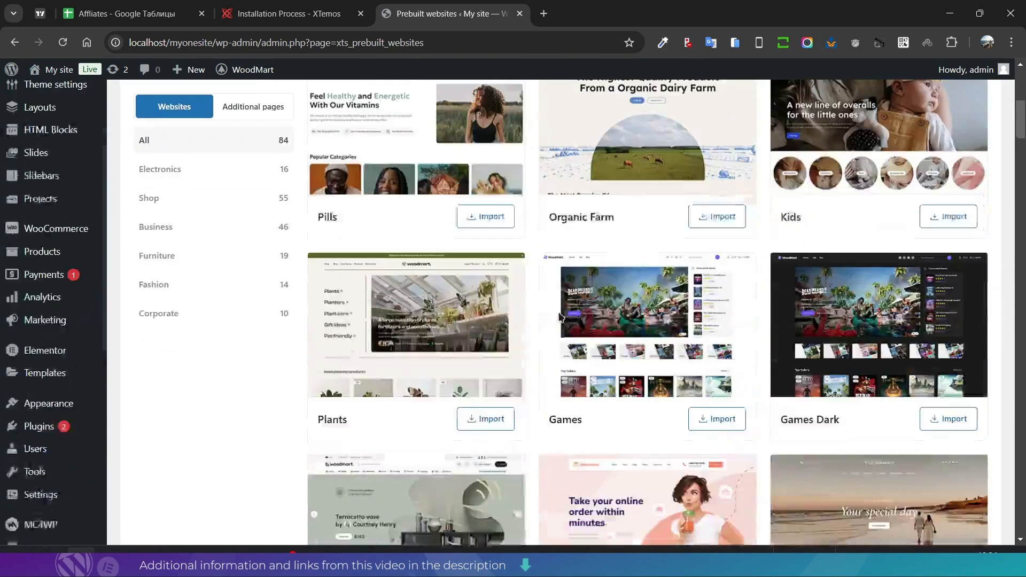
{"action": "scroll", "coordinate": [467, 313], "scroll_direction": "up", "scroll_amount": 5}
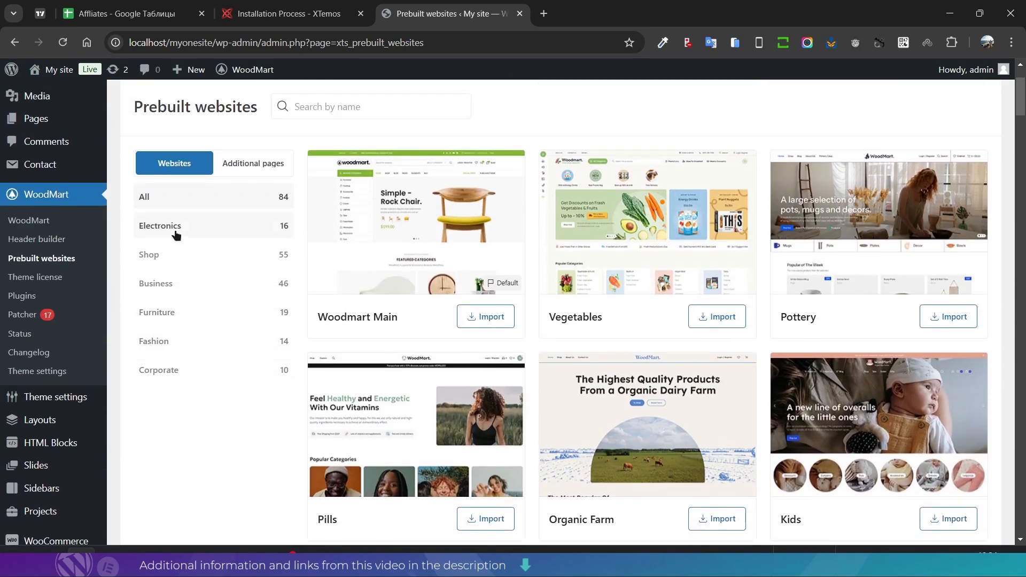
Step: Filter the prebuilt websites by the Electronics category and look through the demos it offers
{"action": "left_click", "coordinate": [176, 233]}
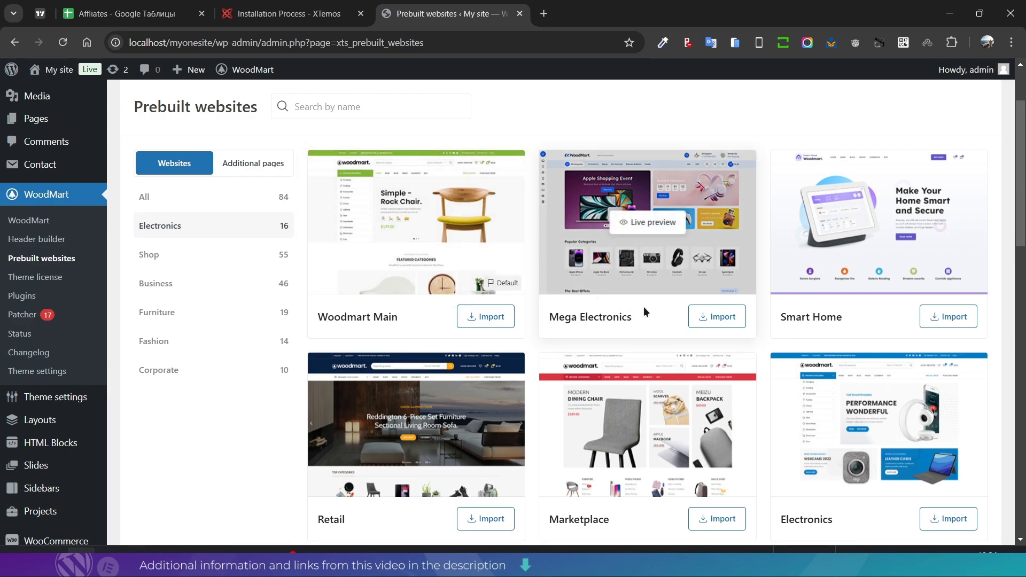
{"action": "scroll", "coordinate": [644, 307], "scroll_direction": "down", "scroll_amount": 4}
{"action": "scroll", "coordinate": [517, 306], "scroll_direction": "down", "scroll_amount": 2}
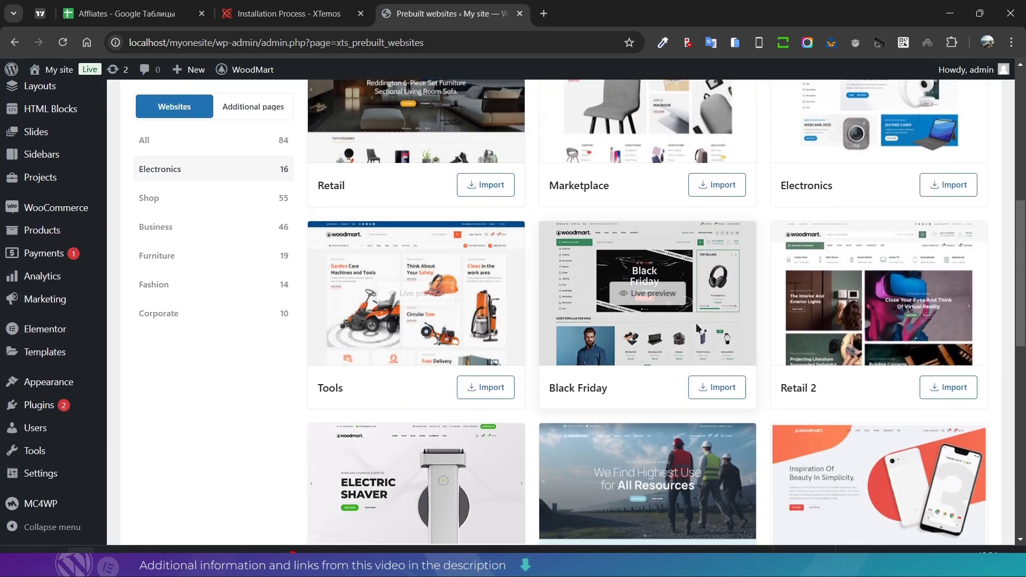
{"action": "scroll", "coordinate": [542, 317], "scroll_direction": "down", "scroll_amount": 6}
{"action": "scroll", "coordinate": [541, 315], "scroll_direction": "down", "scroll_amount": 5}
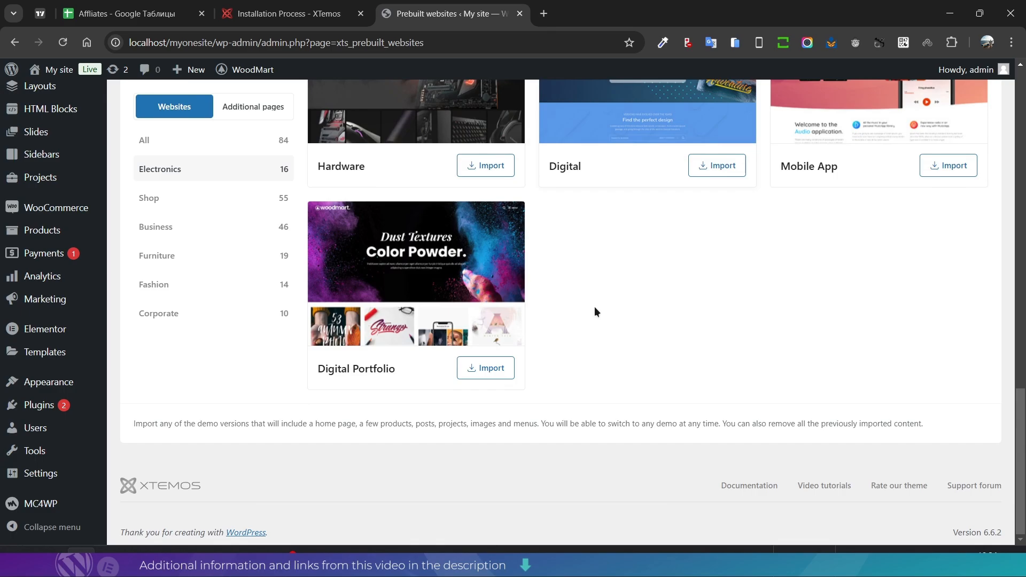
{"action": "scroll", "coordinate": [710, 321], "scroll_direction": "up", "scroll_amount": 8}
{"action": "scroll", "coordinate": [786, 324], "scroll_direction": "up", "scroll_amount": 8}
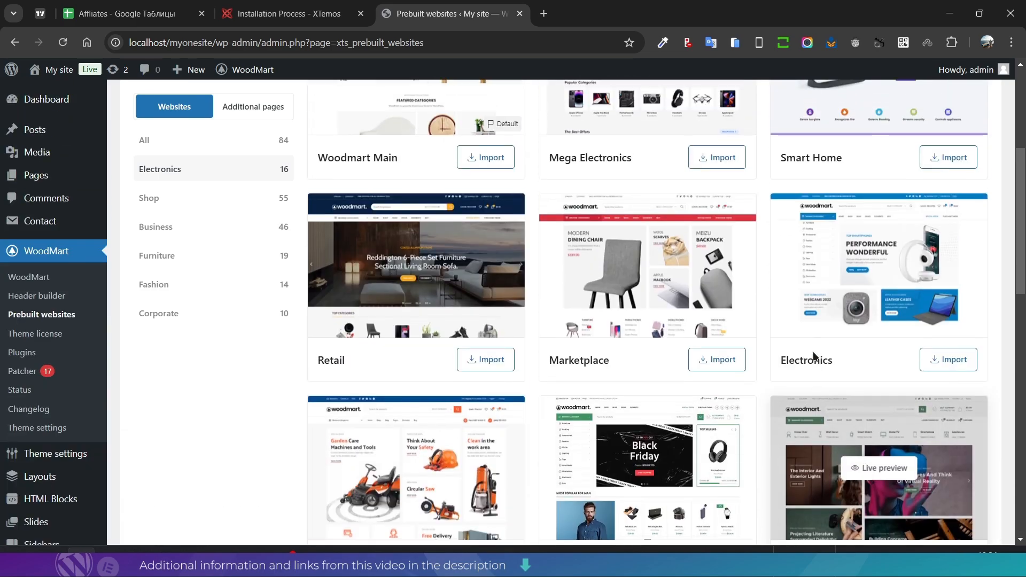
{"action": "scroll", "coordinate": [682, 468], "scroll_direction": "down", "scroll_amount": 1}
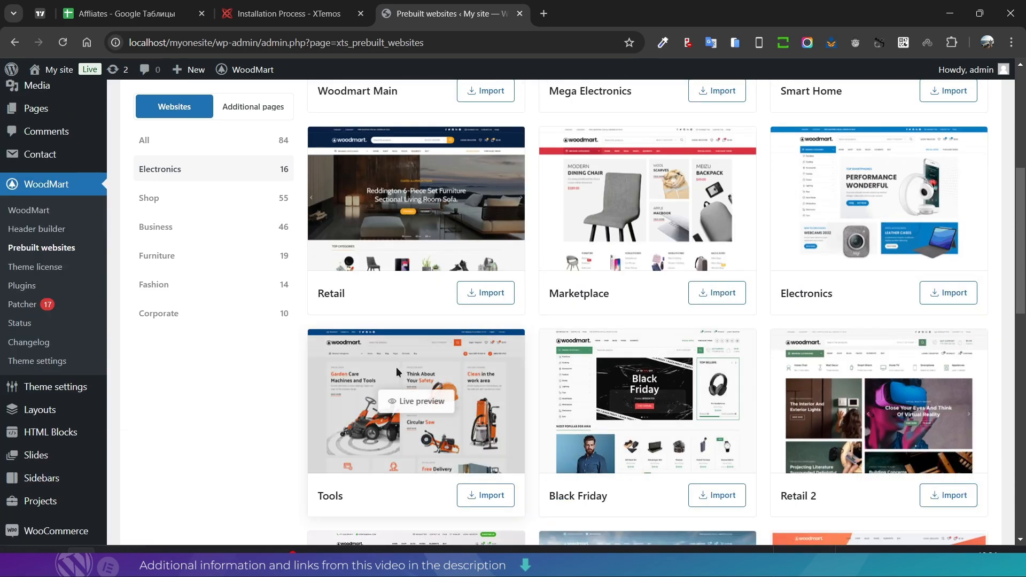
{"action": "scroll", "coordinate": [534, 377], "scroll_direction": "up", "scroll_amount": 5}
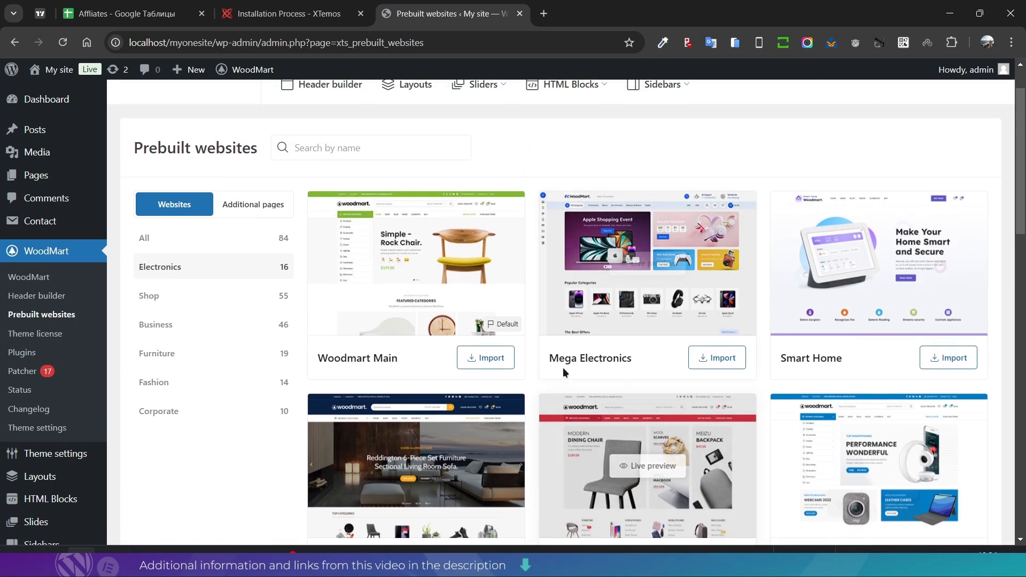
{"action": "scroll", "coordinate": [813, 336], "scroll_direction": "down", "scroll_amount": 4}
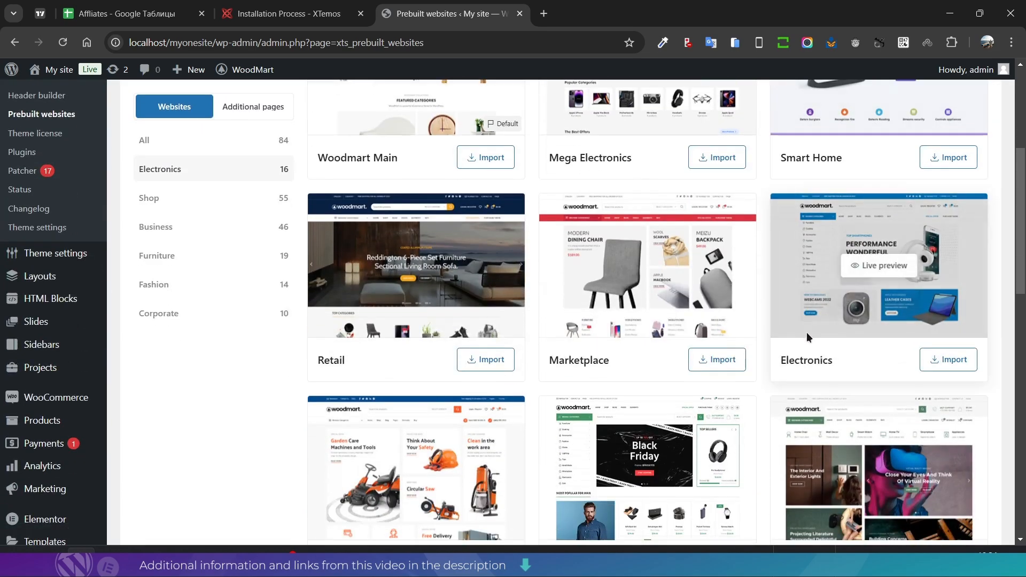
{"action": "scroll", "coordinate": [807, 331], "scroll_direction": "up", "scroll_amount": 4}
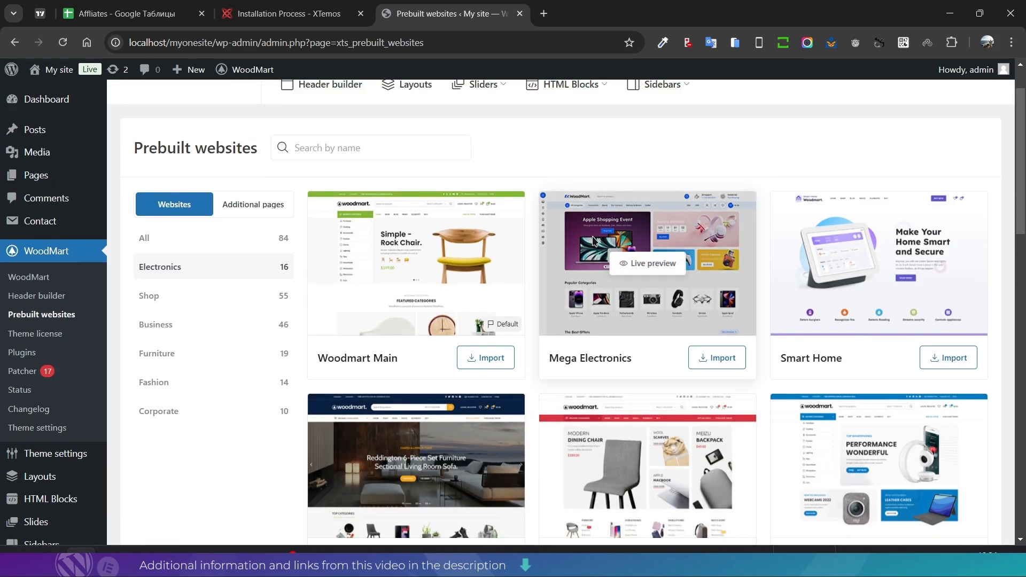
Step: Open the live preview of the Mega Electronics demo, look over its home page and close the preview
{"action": "left_click", "coordinate": [649, 270]}
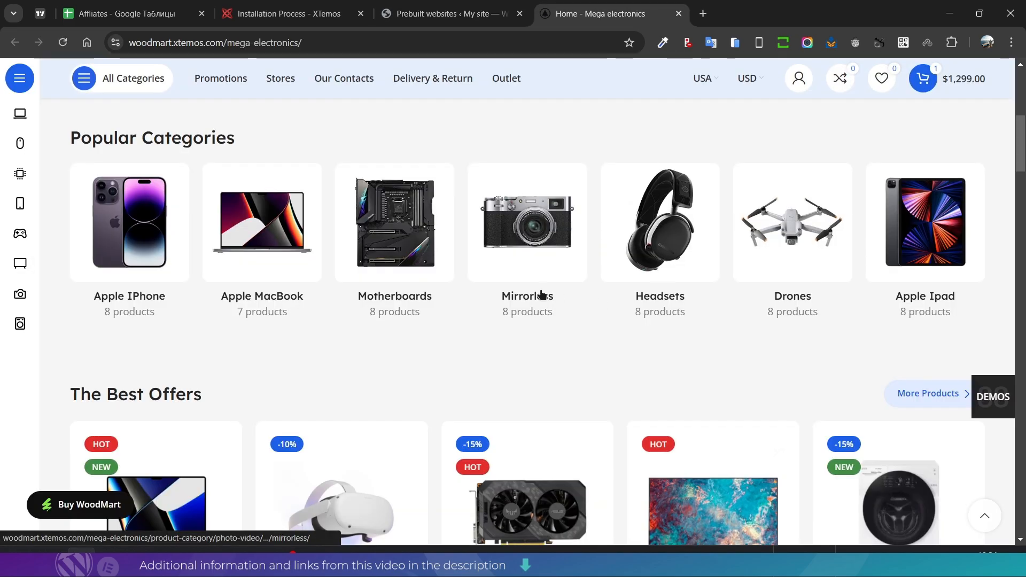
{"action": "scroll", "coordinate": [542, 295], "scroll_direction": "up", "scroll_amount": 8}
{"action": "mouse_move", "coordinate": [18, 143]}
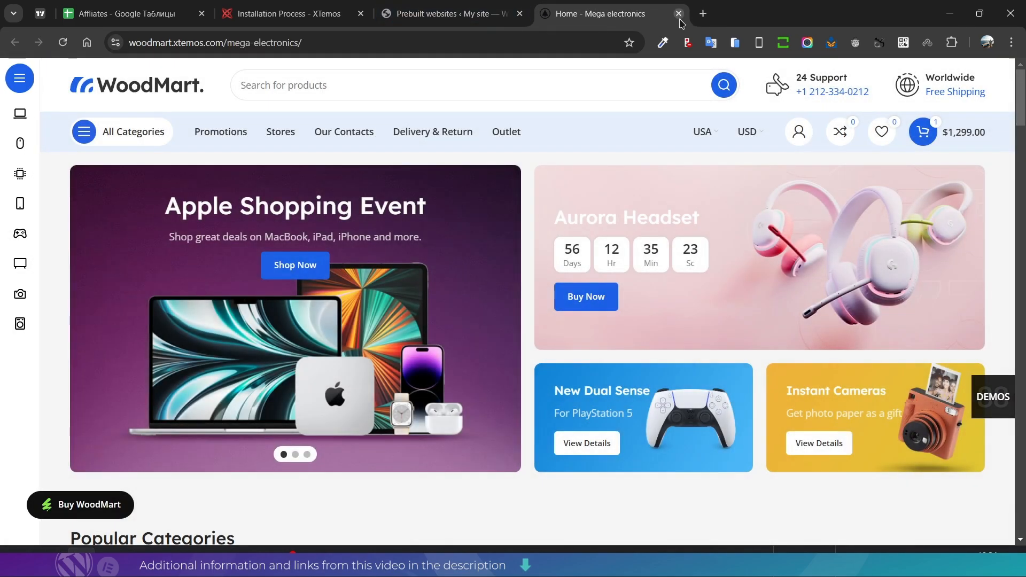
{"action": "left_click", "coordinate": [679, 15]}
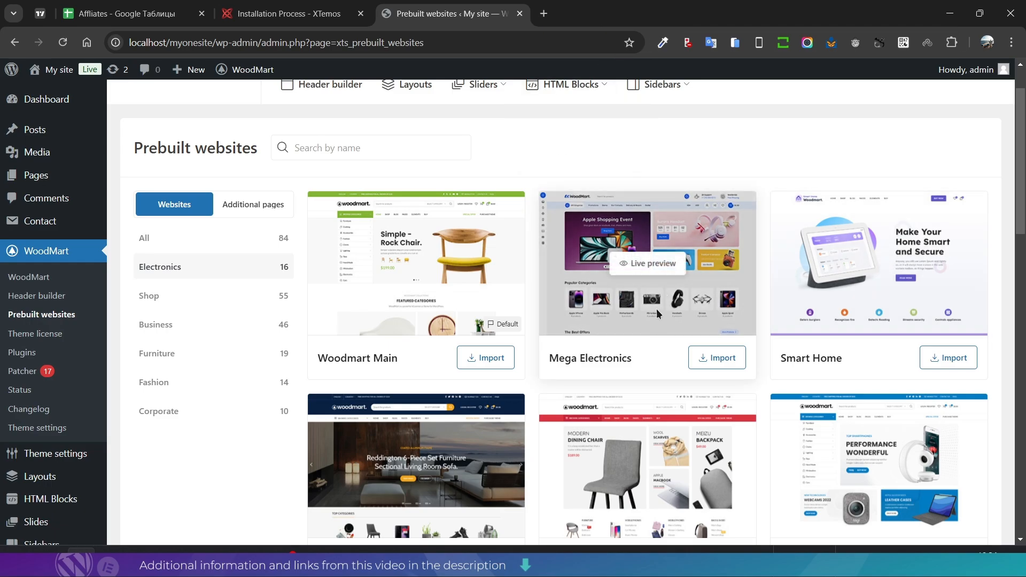
Step: Try to import the Mega Electronics prebuilt website, starting the import a second time
{"action": "left_click", "coordinate": [716, 359]}
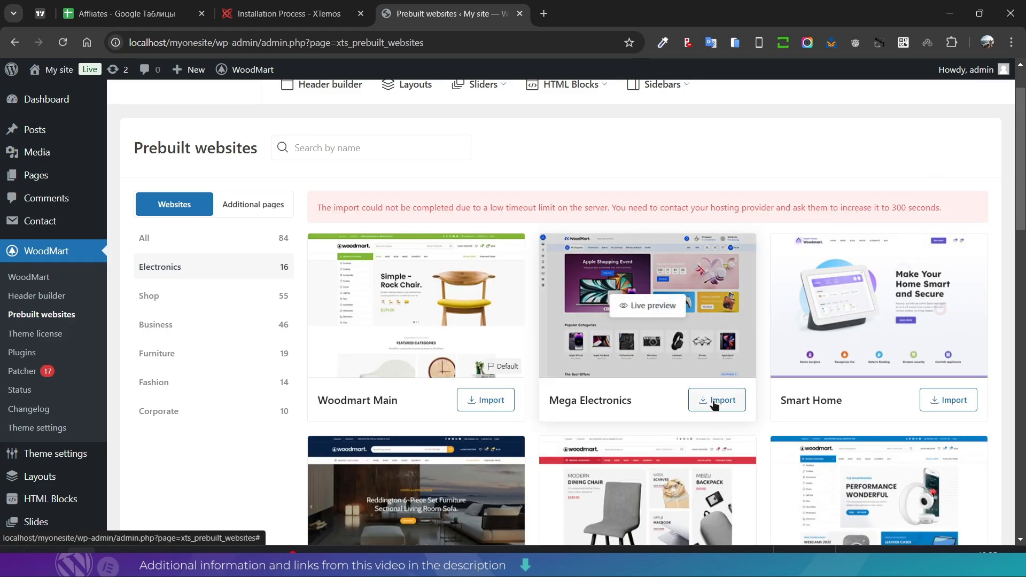
{"action": "left_click", "coordinate": [714, 401]}
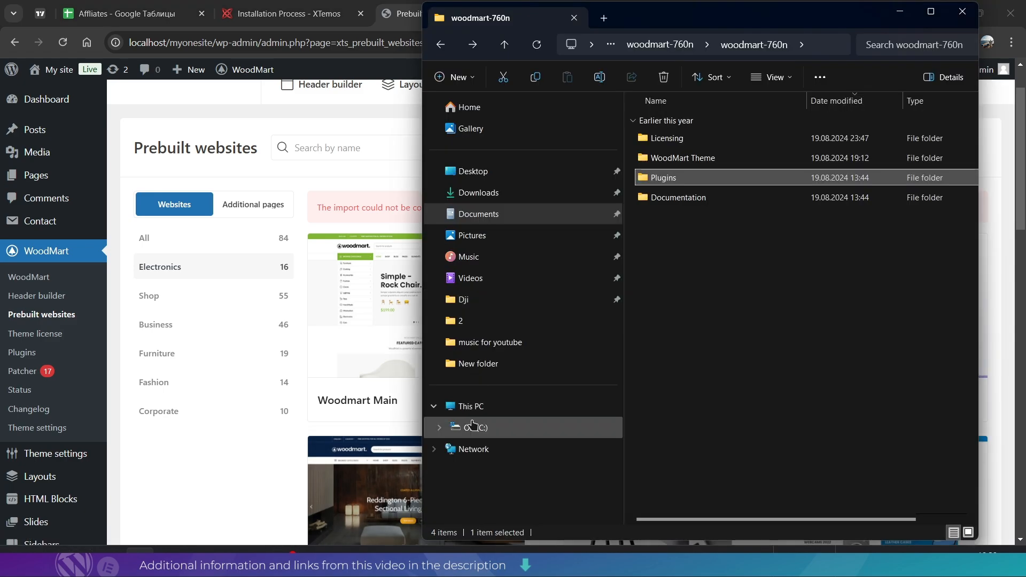
Step: Switch to File Explorer, go to C:\MAMP\htdocs\myonesite and open the wp-config file in Visual Studio Code
{"action": "left_click", "coordinate": [485, 427]}
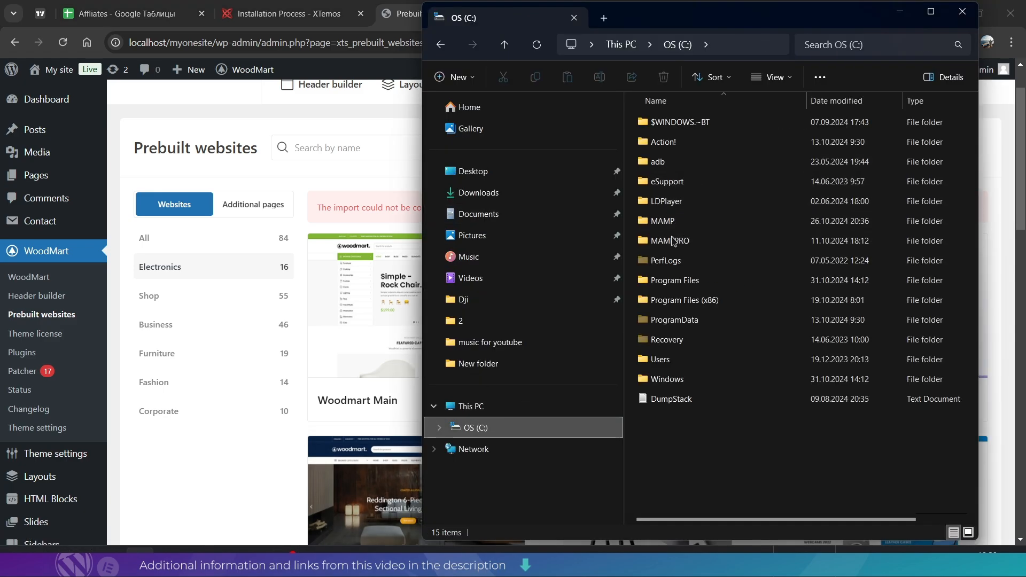
{"action": "double_click", "coordinate": [671, 221]}
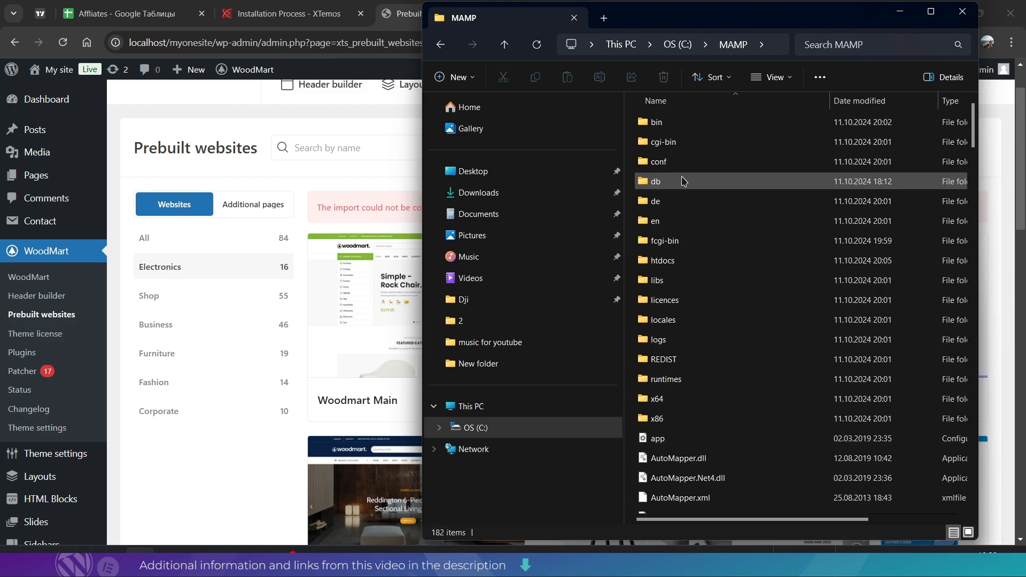
{"action": "double_click", "coordinate": [672, 264]}
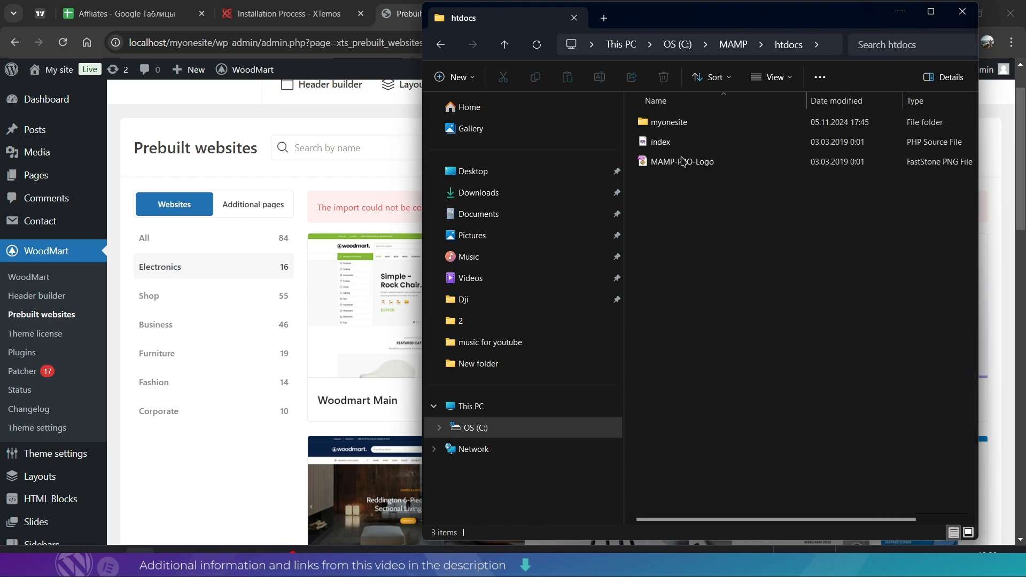
{"action": "double_click", "coordinate": [672, 124]}
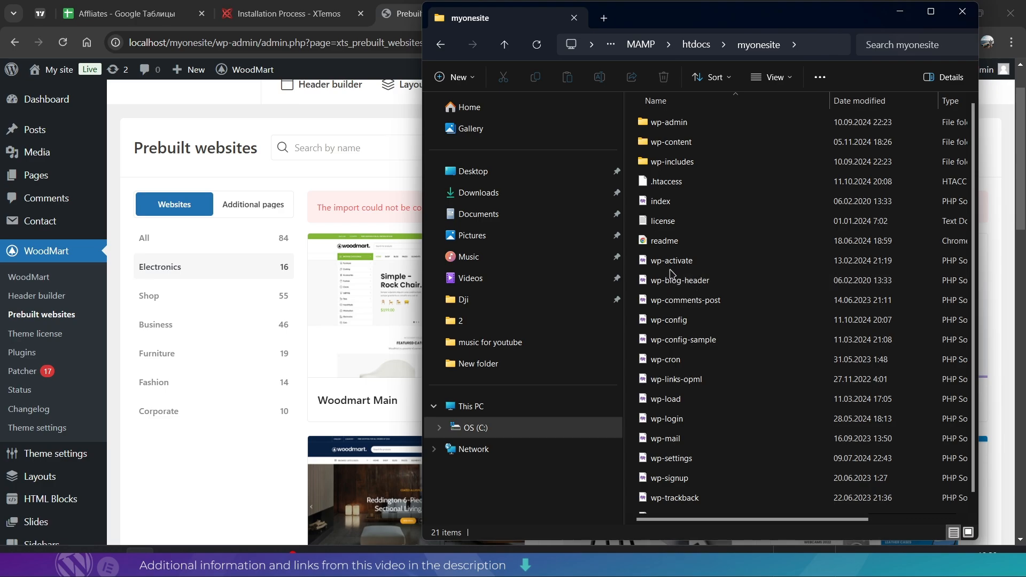
{"action": "left_click", "coordinate": [664, 322]}
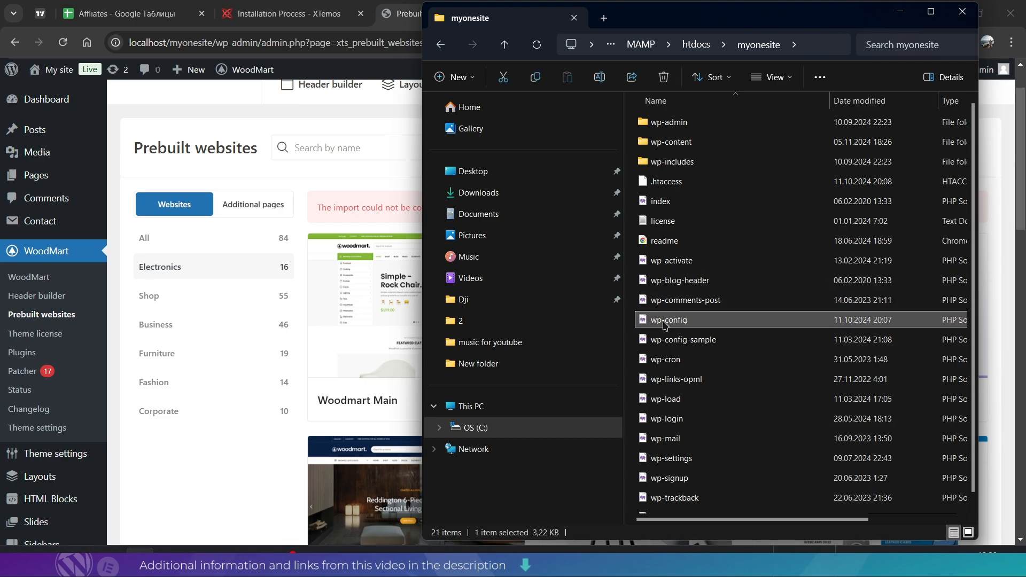
{"action": "right_click", "coordinate": [663, 323]}
{"action": "left_click", "coordinate": [702, 231]}
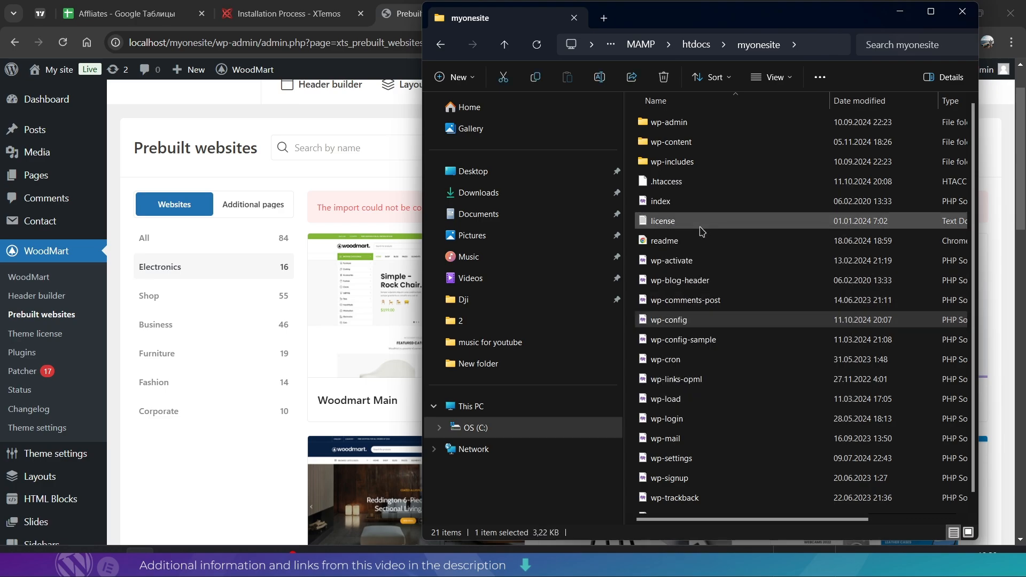
Step: Add define('WP_MEMORY_LIMIT', '500M'); under the custom values comment in wp-config.php
{"action": "scroll", "coordinate": [206, 232], "scroll_direction": "down", "scroll_amount": 8}
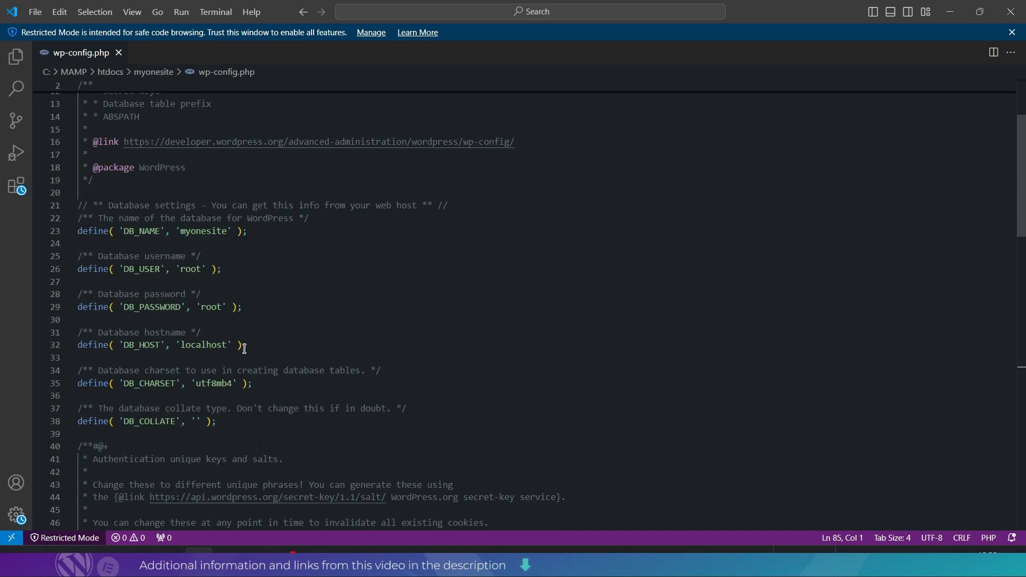
{"action": "scroll", "coordinate": [222, 308], "scroll_direction": "down", "scroll_amount": 2}
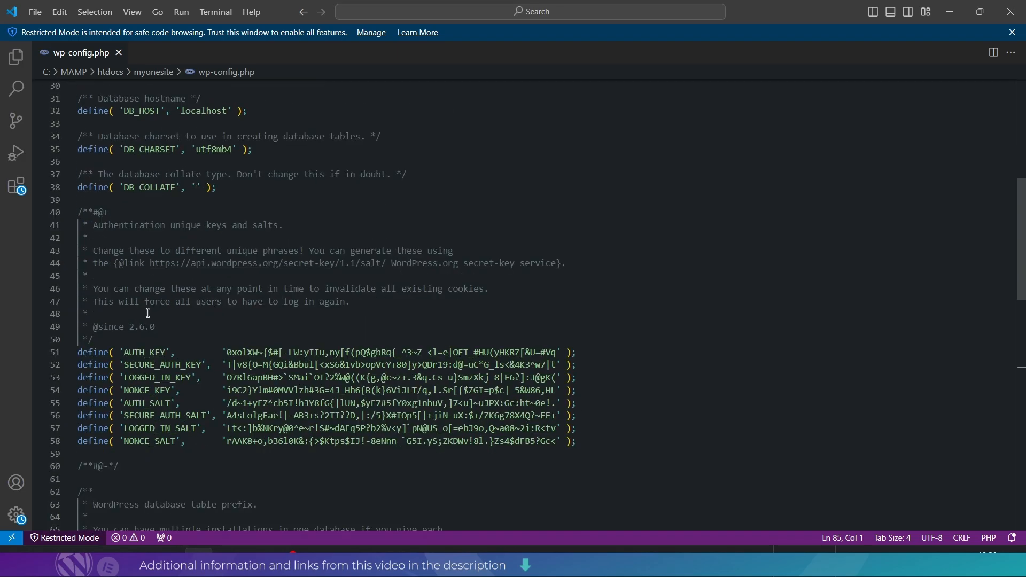
{"action": "scroll", "coordinate": [155, 314], "scroll_direction": "down", "scroll_amount": 3}
{"action": "scroll", "coordinate": [131, 348], "scroll_direction": "down", "scroll_amount": 3}
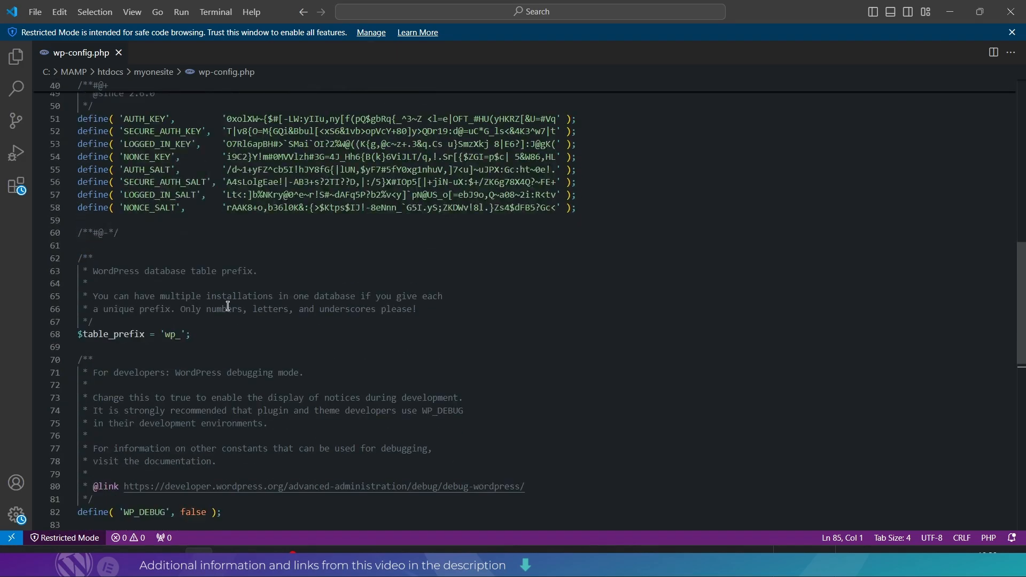
{"action": "scroll", "coordinate": [271, 320], "scroll_direction": "down", "scroll_amount": 4}
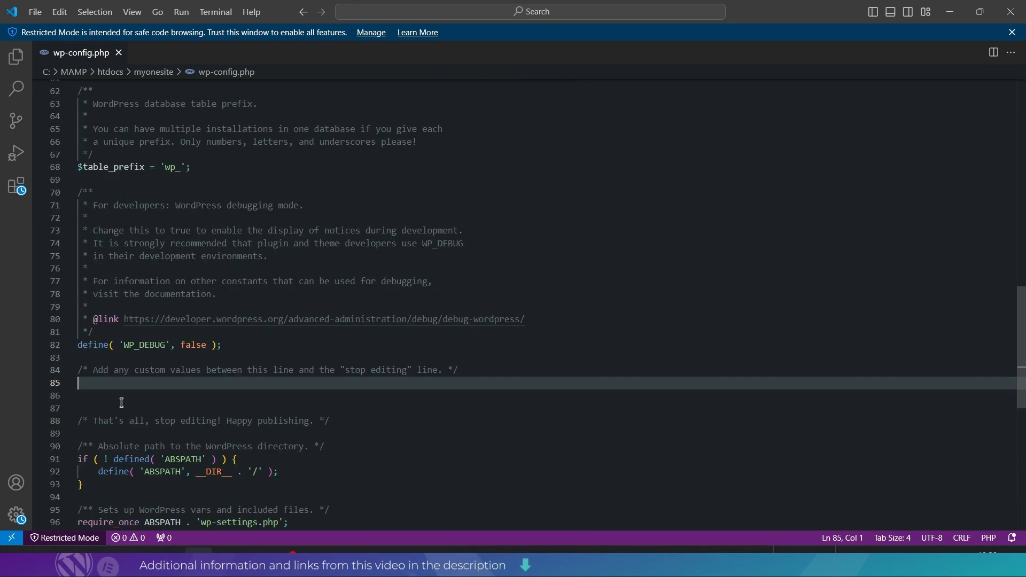
{"action": "type", "text": "define('WP_MEMORY_LIMIT', '500M');"}
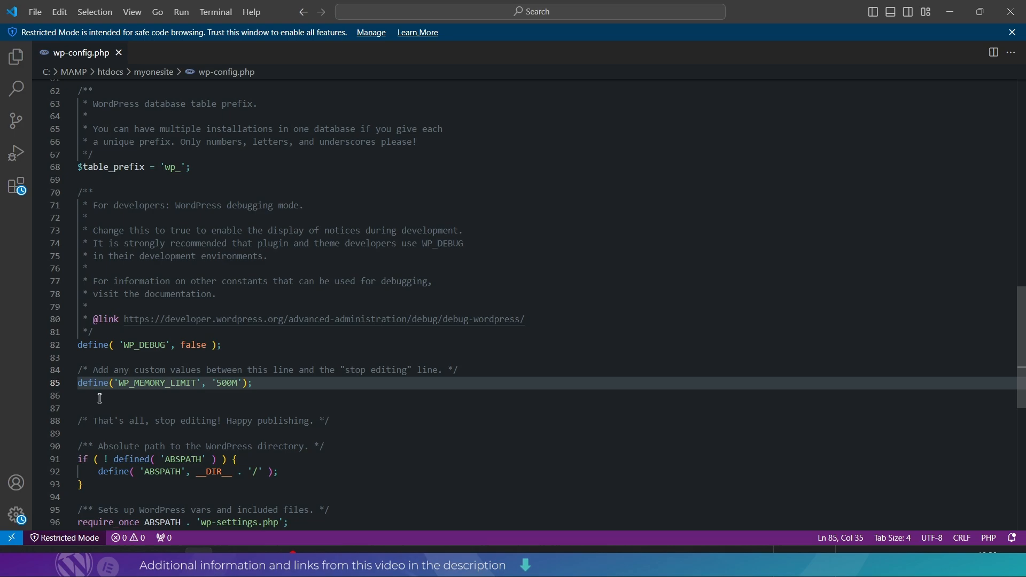
Step: Check the 500M value in the new memory limit line and save wp-config.php
{"action": "left_click", "coordinate": [139, 391]}
{"action": "left_click", "coordinate": [108, 387]}
{"action": "left_click", "coordinate": [216, 385]}
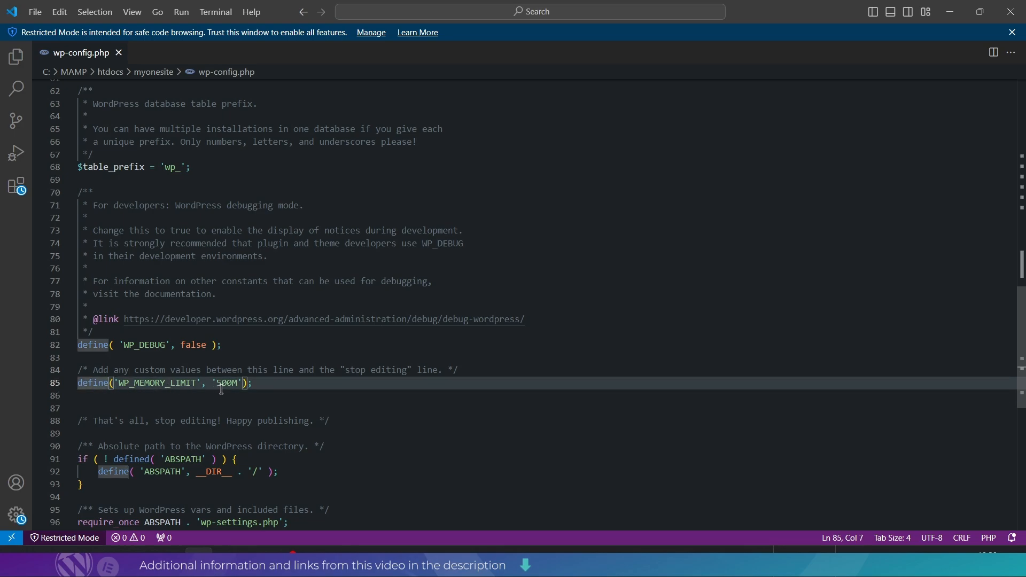
{"action": "left_click_drag", "start_coordinate": [220, 384], "coordinate": [236, 382]}
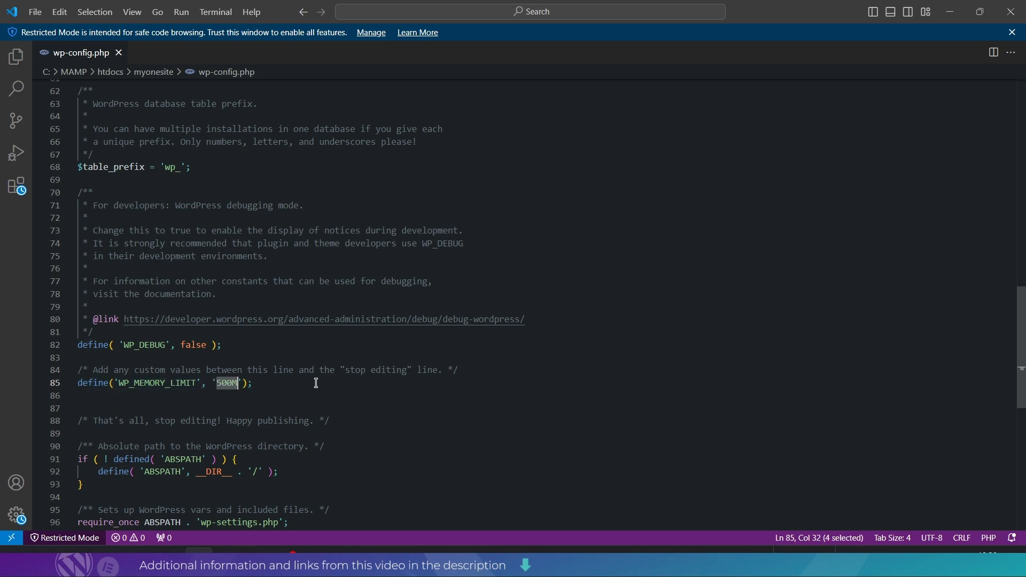
{"action": "left_click", "coordinate": [276, 383]}
{"action": "left_click", "coordinate": [199, 357]}
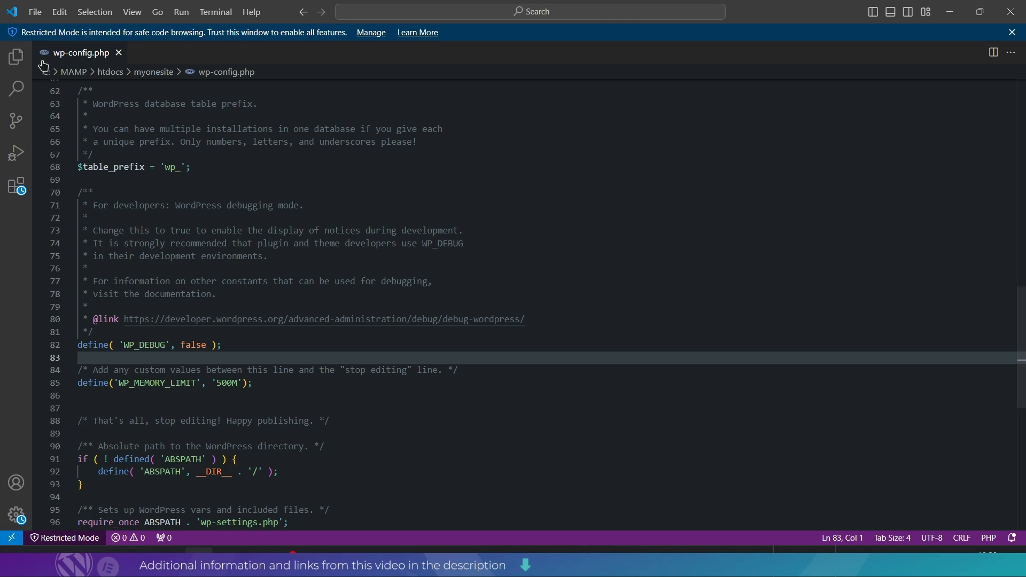
{"action": "left_click", "coordinate": [35, 14]}
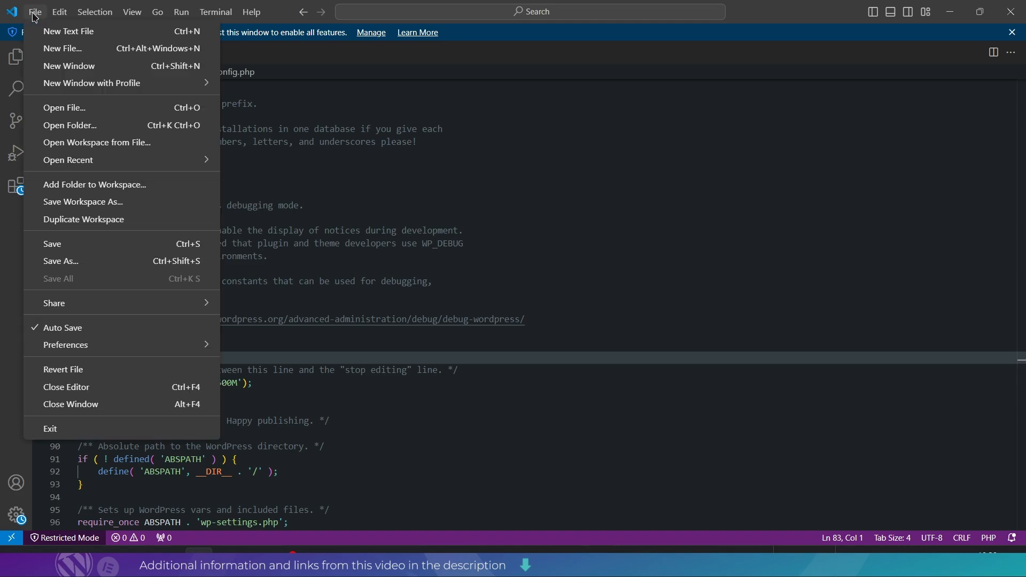
{"action": "left_click", "coordinate": [64, 247]}
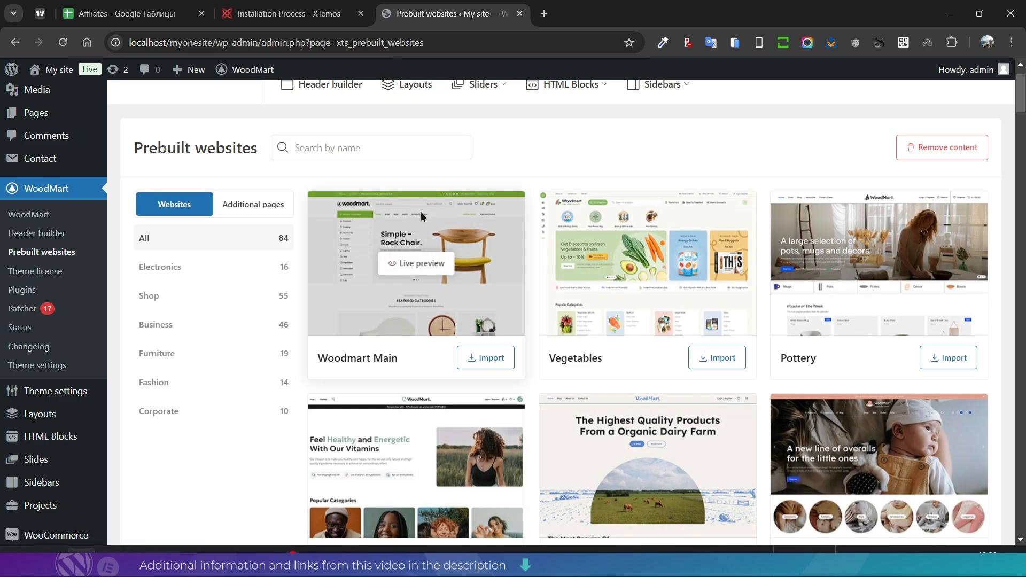
Step: Return to the prebuilt websites in the browser, filter by Electronics and retry importing the Mega Electronics demo
{"action": "left_click", "coordinate": [166, 272]}
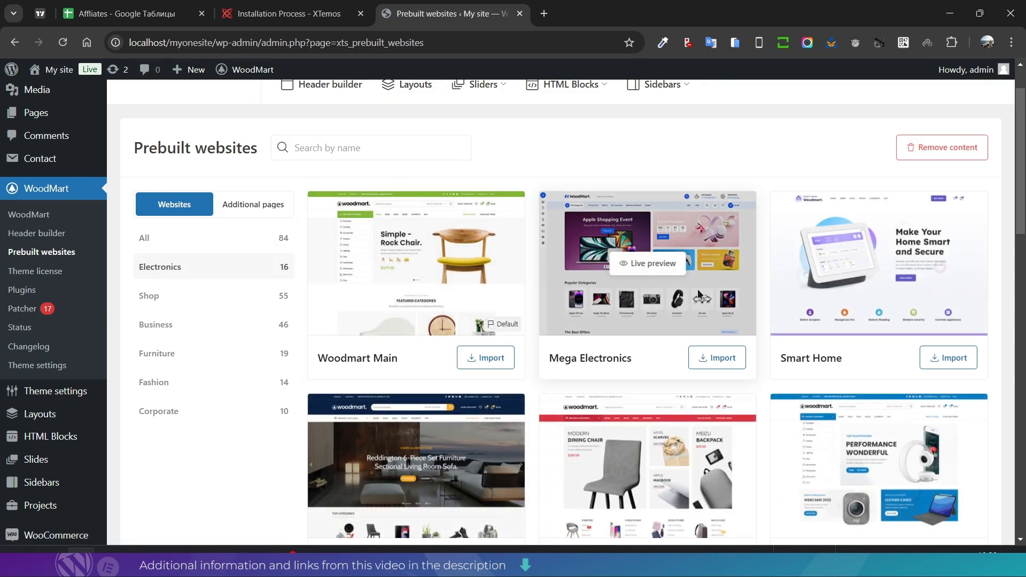
{"action": "left_click", "coordinate": [709, 355]}
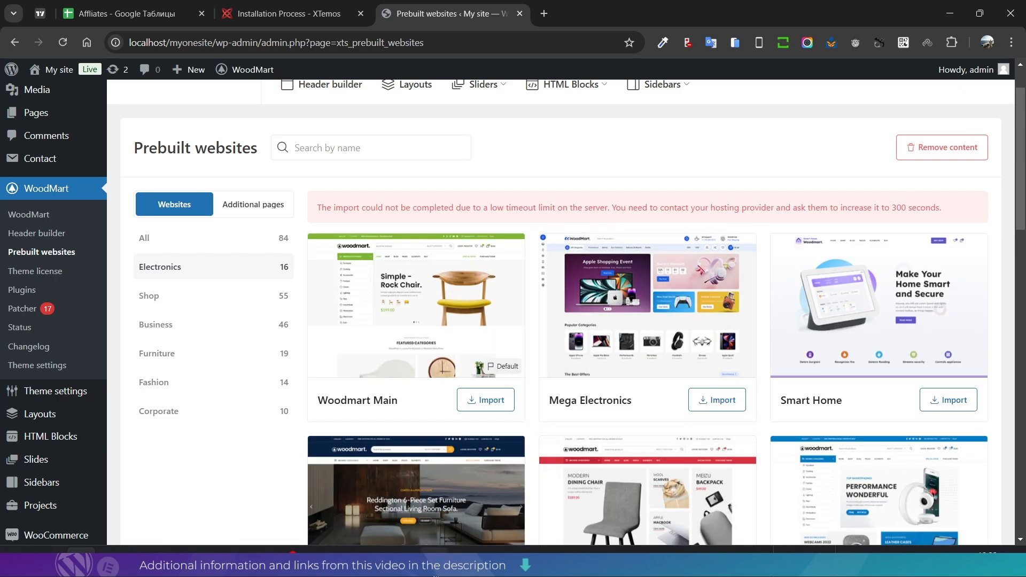
{"action": "left_click", "coordinate": [724, 404]}
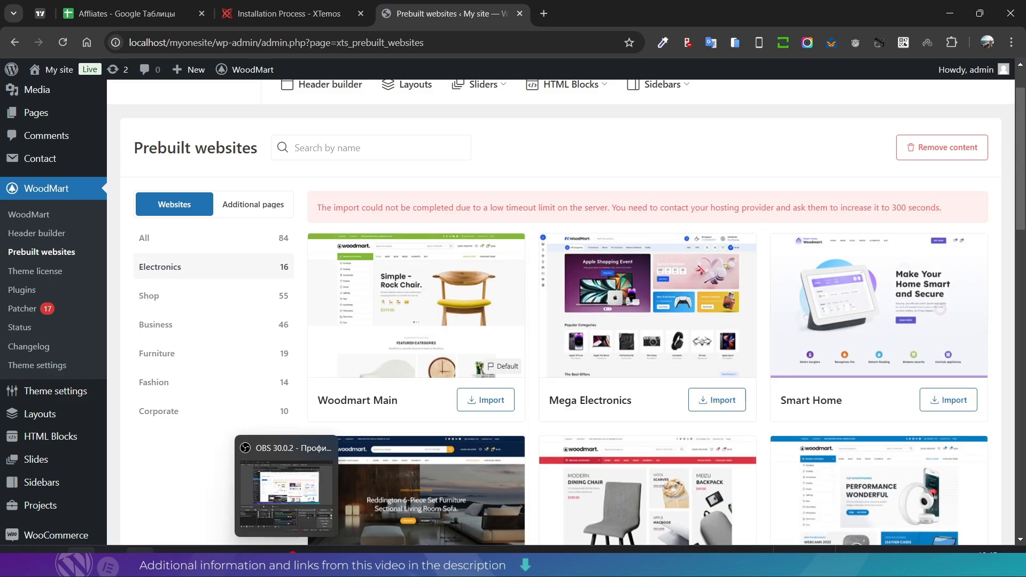
Step: Switch to File Explorer, go to C:\MAMP\conf\php7.4.16 and open the php configuration file in Notepad
{"action": "left_click", "coordinate": [140, 561]}
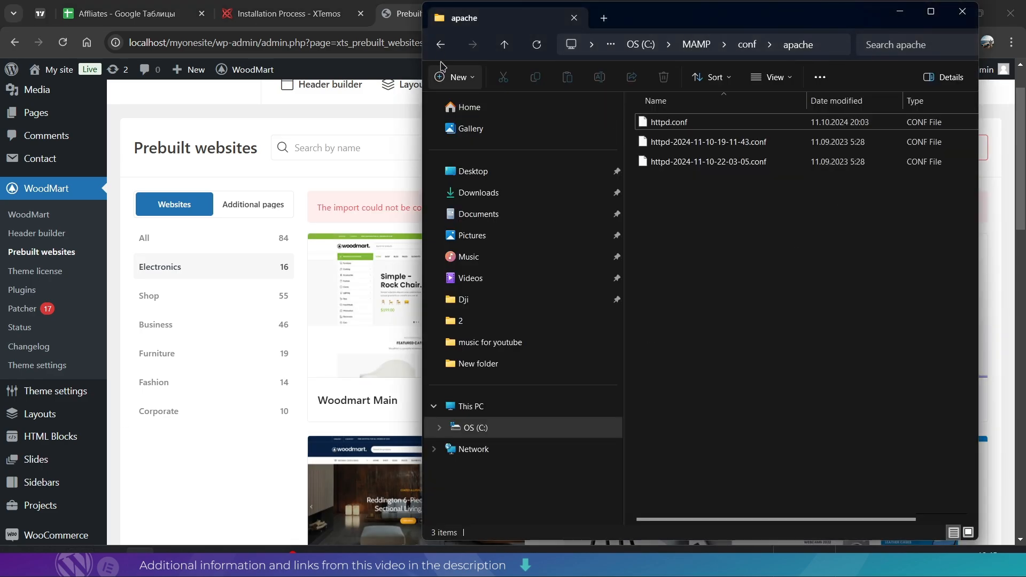
{"action": "left_click", "coordinate": [440, 45]}
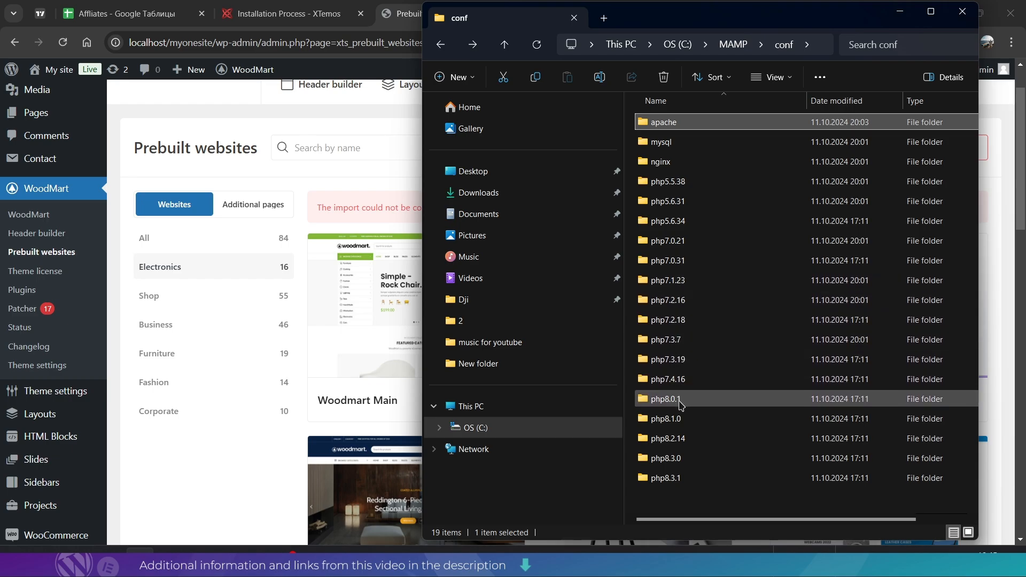
{"action": "double_click", "coordinate": [676, 383]}
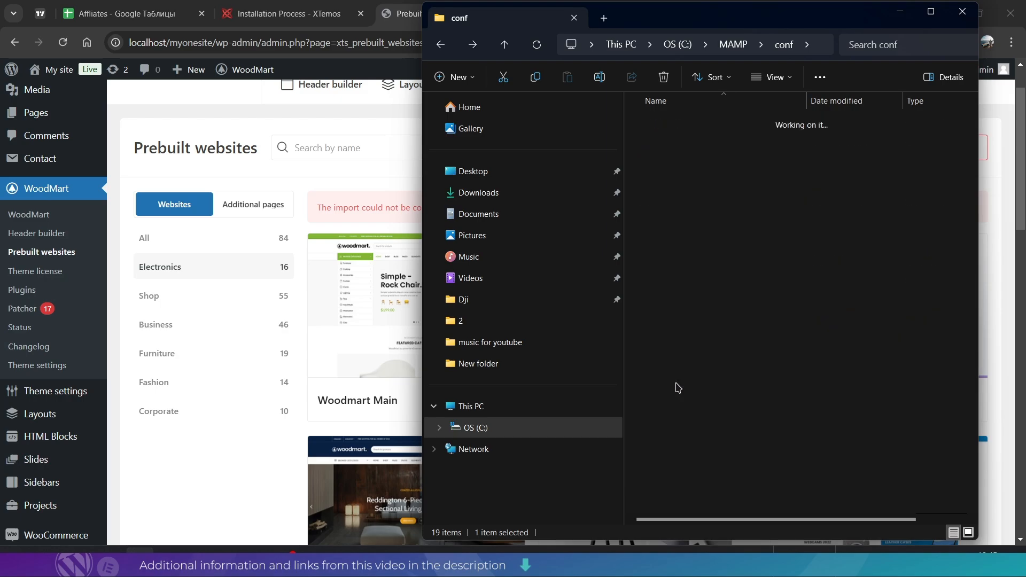
{"action": "left_click", "coordinate": [673, 125]}
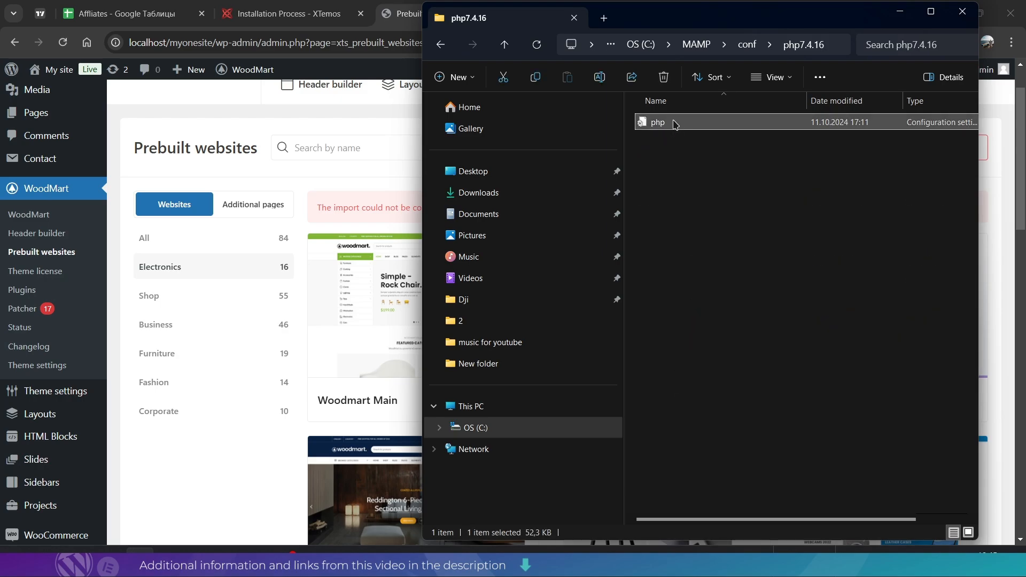
{"action": "right_click", "coordinate": [672, 123]}
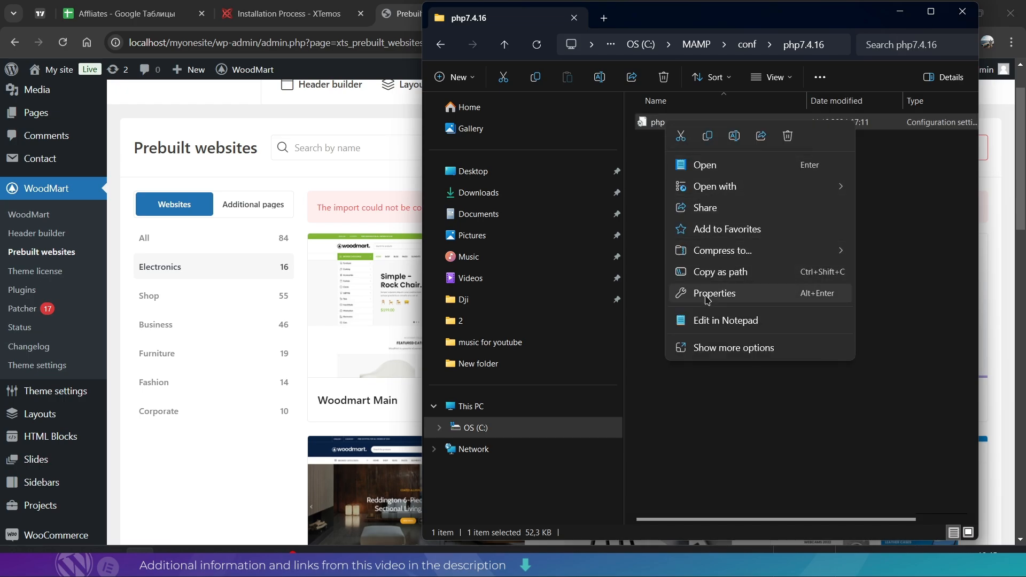
{"action": "left_click", "coordinate": [713, 319]}
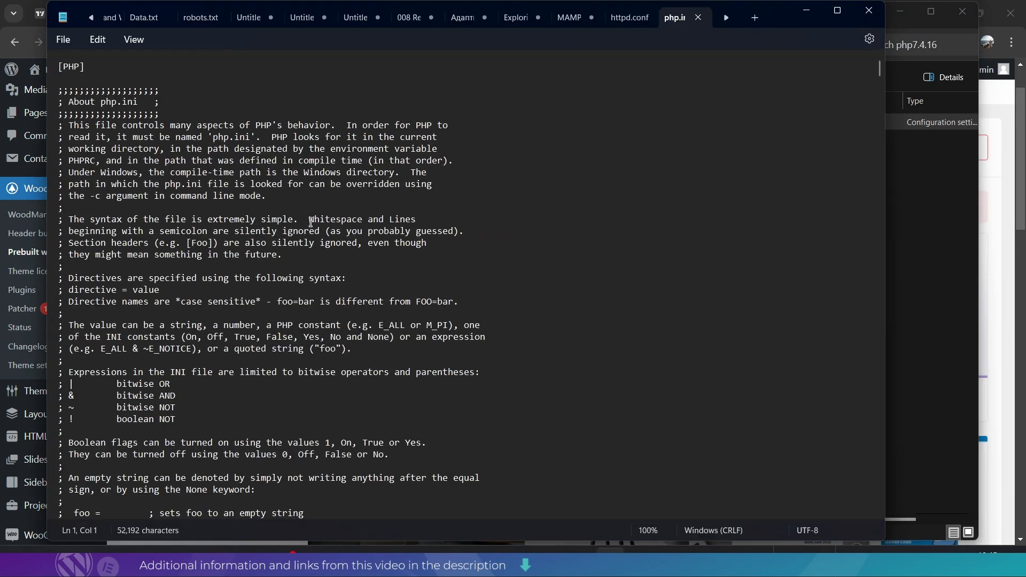
Step: Set max_input_time and max_execution_time to 300 in the Resource Limits section of php.ini
{"action": "scroll", "coordinate": [275, 234], "scroll_direction": "down", "scroll_amount": 18}
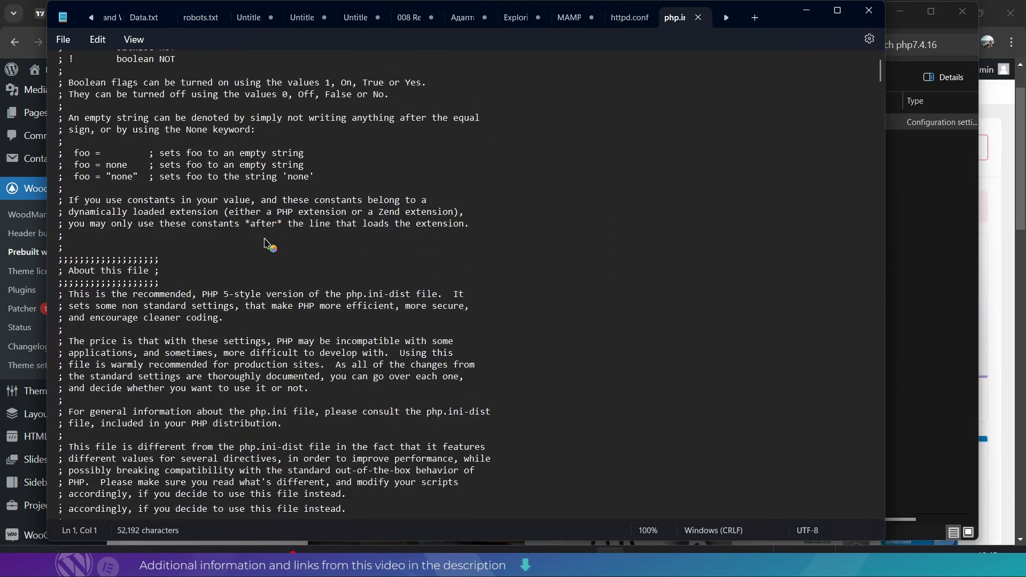
{"action": "scroll", "coordinate": [263, 240], "scroll_direction": "down", "scroll_amount": 20}
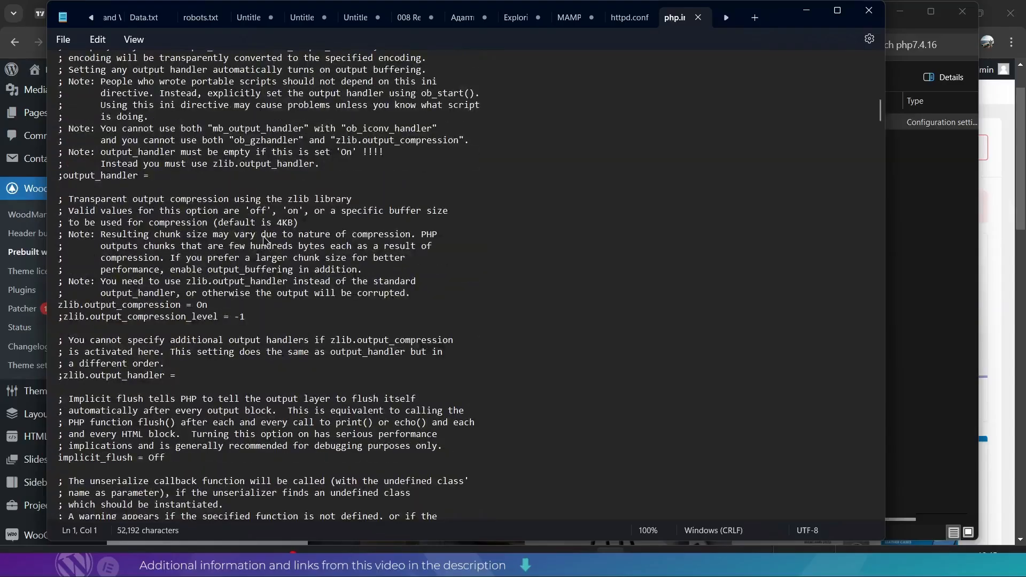
{"action": "scroll", "coordinate": [366, 247], "scroll_direction": "down", "scroll_amount": 20}
{"action": "scroll", "coordinate": [369, 248], "scroll_direction": "up", "scroll_amount": 20}
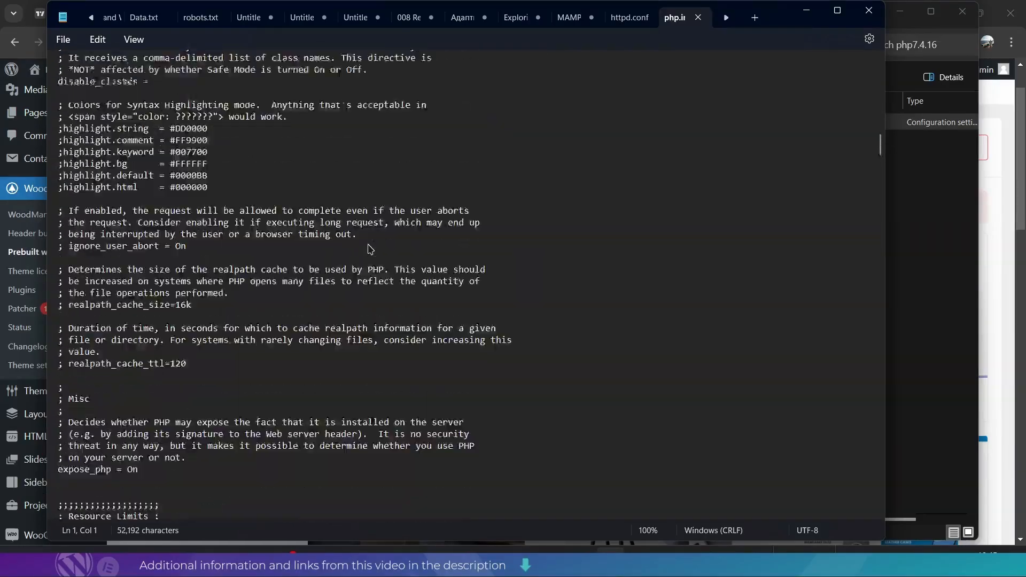
{"action": "scroll", "coordinate": [369, 248], "scroll_direction": "down", "scroll_amount": 12}
{"action": "scroll", "coordinate": [370, 249], "scroll_direction": "down", "scroll_amount": 13}
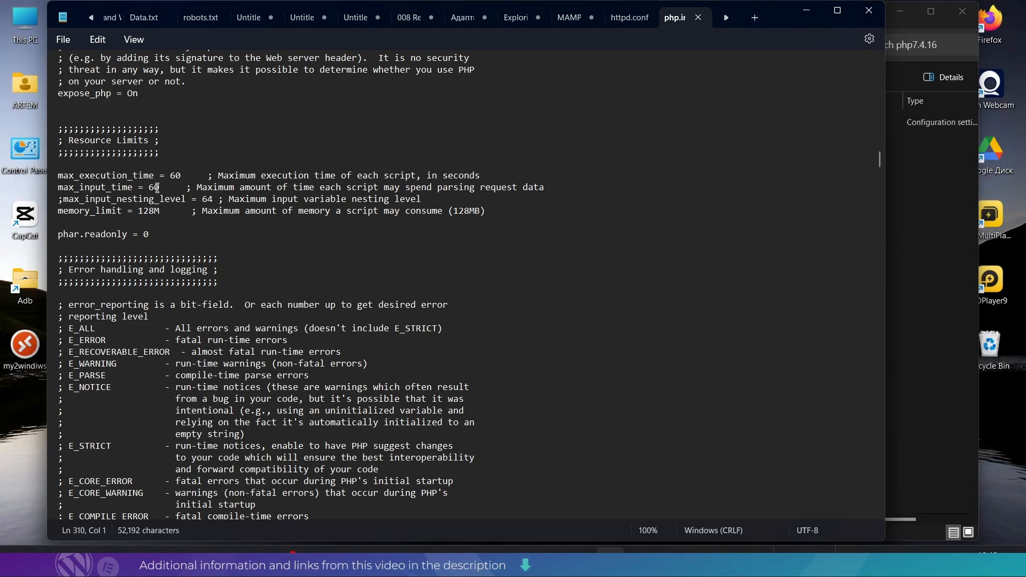
{"action": "double_click", "coordinate": [155, 188]}
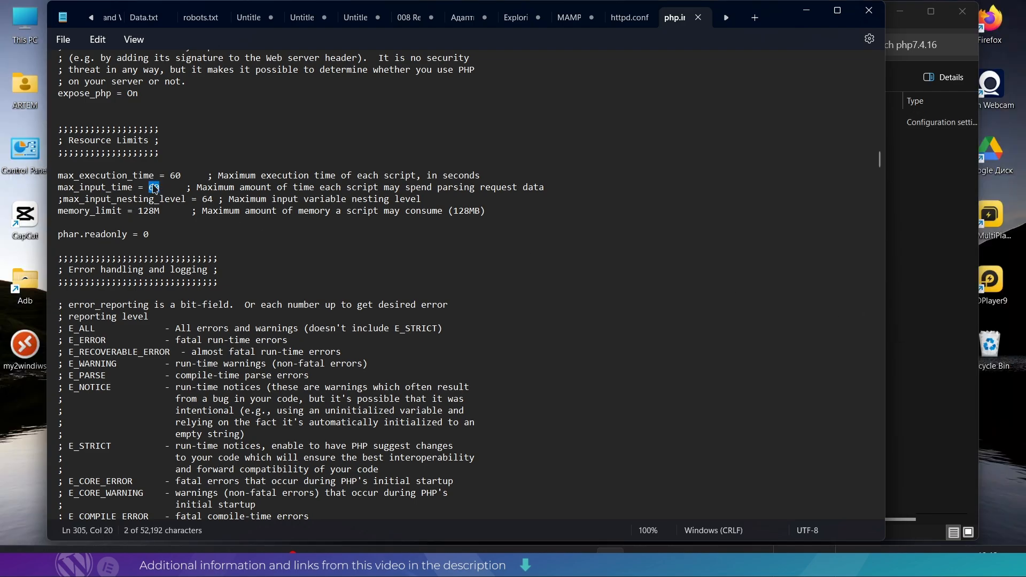
{"action": "type", "text": "120"}
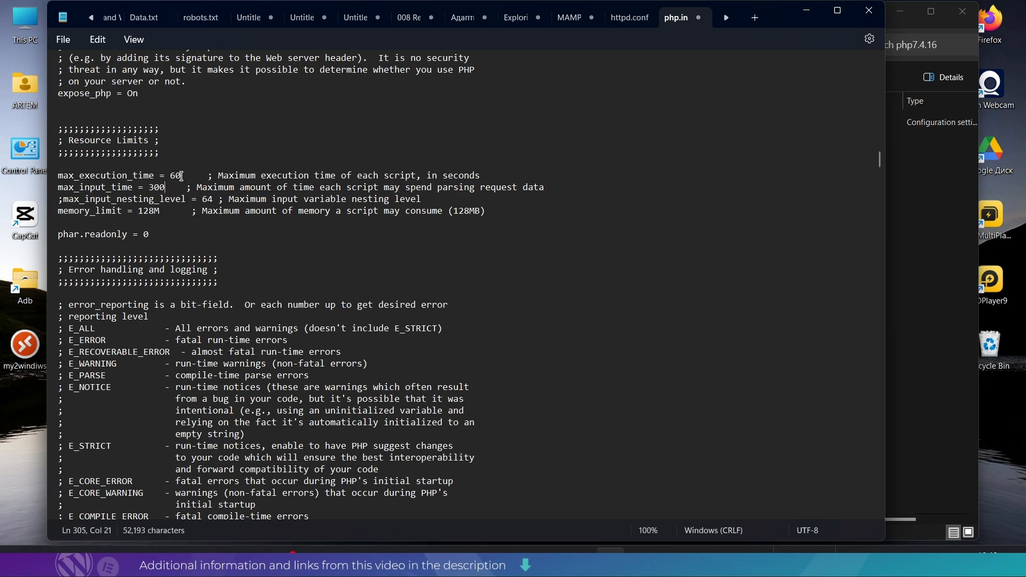
{"action": "double_click", "coordinate": [177, 176]}
{"action": "type", "text": "3"}
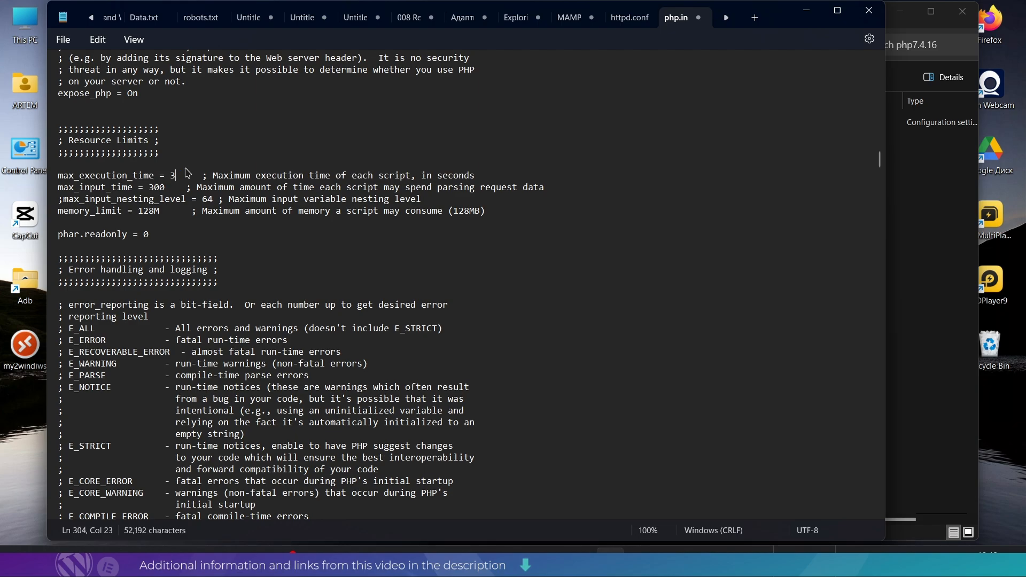
{"action": "type", "text": "00"}
Step: Set memory_limit to 500M in php.ini and change the size in its comment to 500MB
{"action": "left_click_drag", "start_coordinate": [154, 212], "coordinate": [138, 212]}
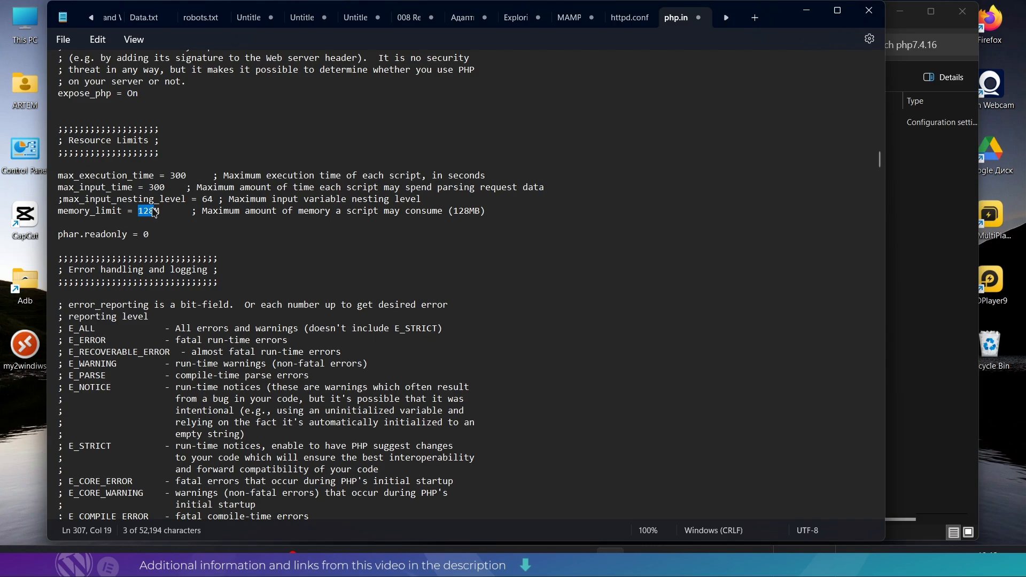
{"action": "type", "text": "500"}
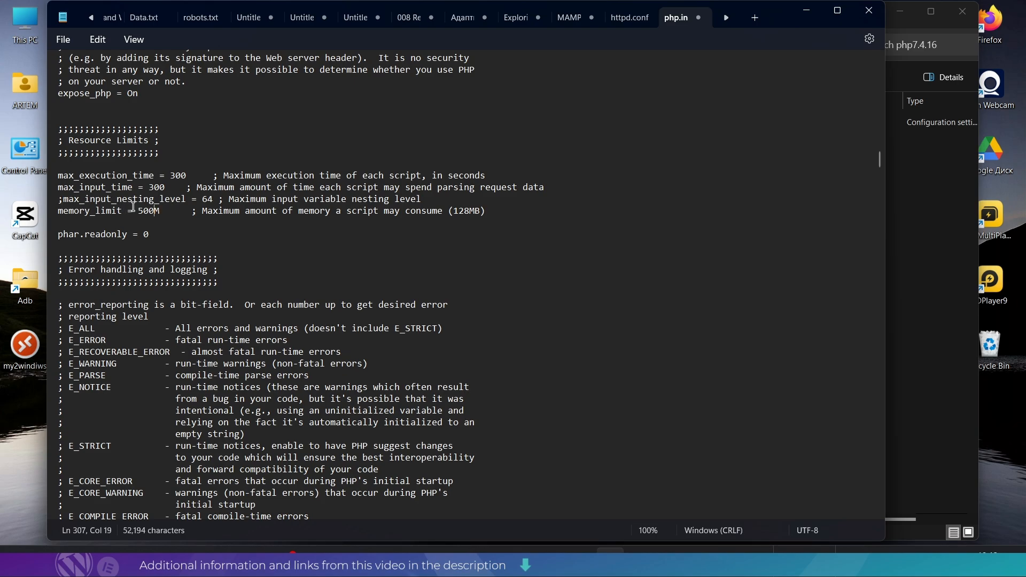
{"action": "left_click_drag", "start_coordinate": [470, 212], "coordinate": [454, 214]}
{"action": "type", "text": "500"}
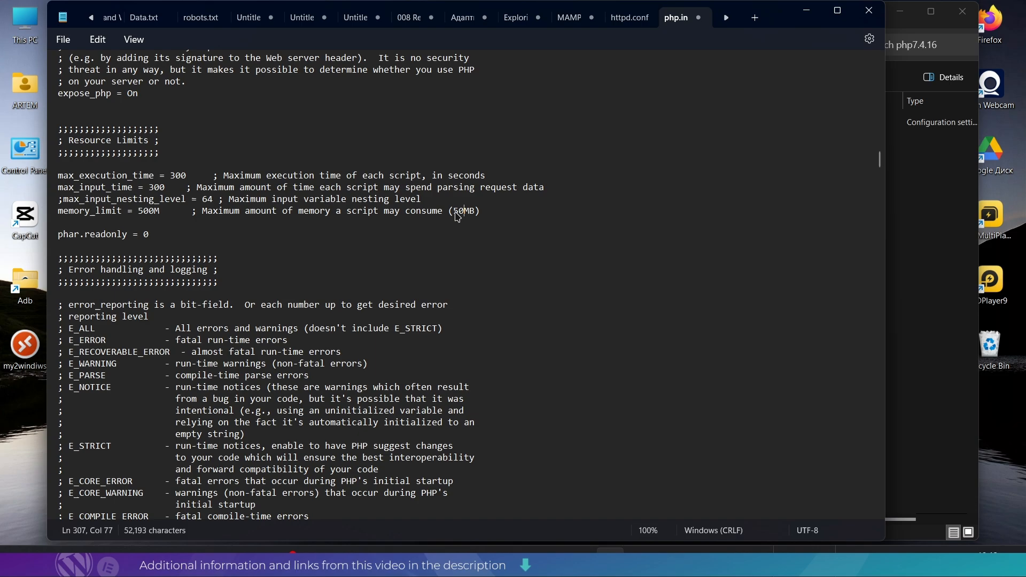
{"action": "left_click", "coordinate": [427, 263]}
{"action": "scroll", "coordinate": [436, 270], "scroll_direction": "down", "scroll_amount": 6}
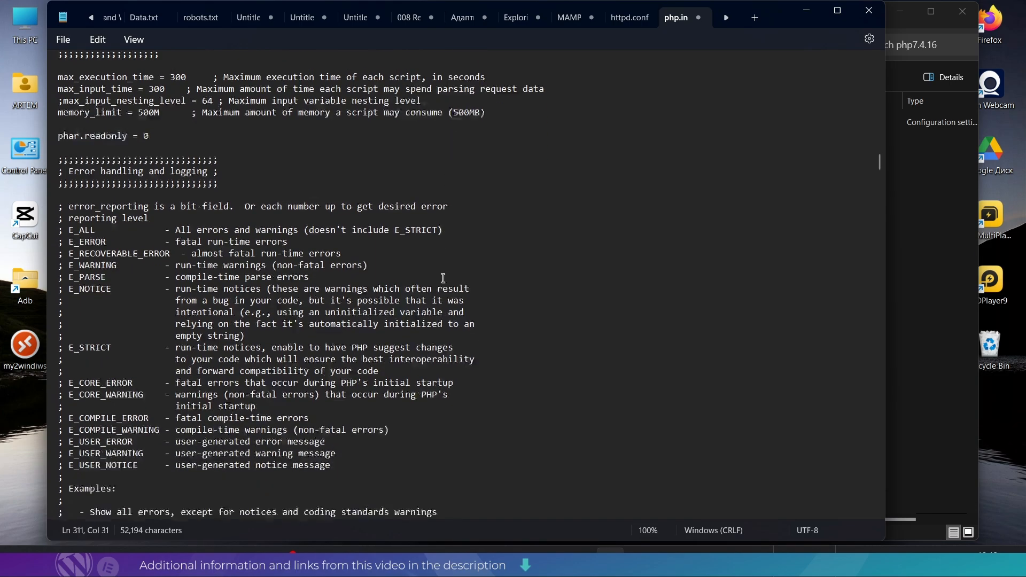
{"action": "scroll", "coordinate": [445, 276], "scroll_direction": "down", "scroll_amount": 6}
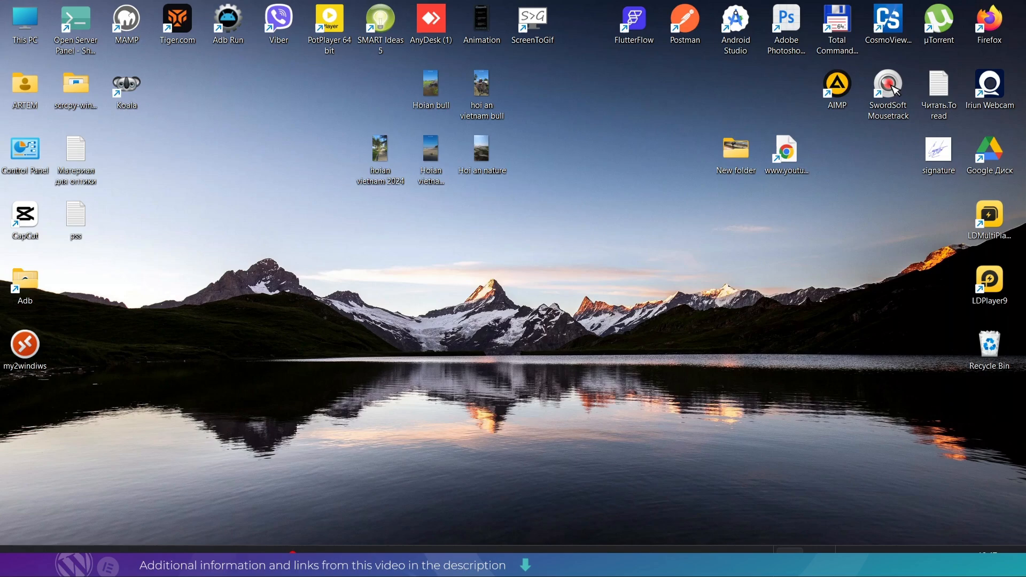
Step: Switch to MAMP and restart the Apache and MySQL servers by stopping and starting them
{"action": "left_click", "coordinate": [790, 560]}
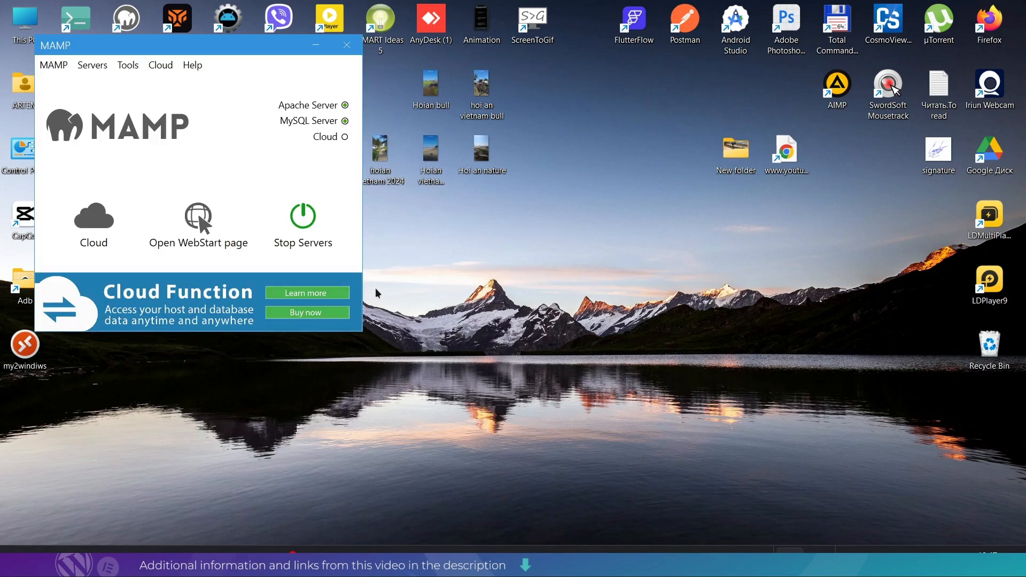
{"action": "left_click", "coordinate": [306, 224]}
{"action": "left_click", "coordinate": [303, 218]}
{"action": "left_click", "coordinate": [85, 549]}
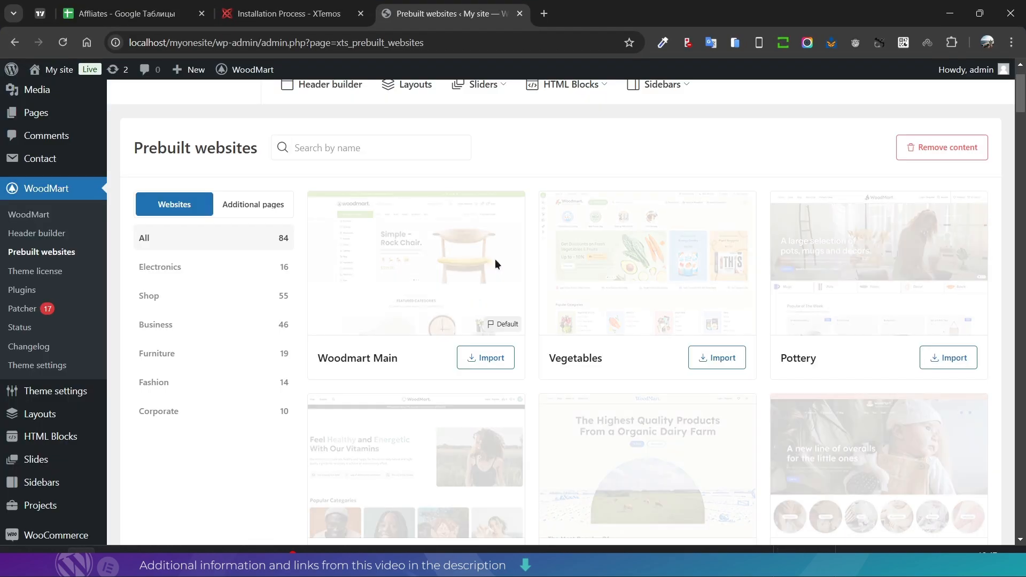
{"action": "left_click", "coordinate": [949, 13]}
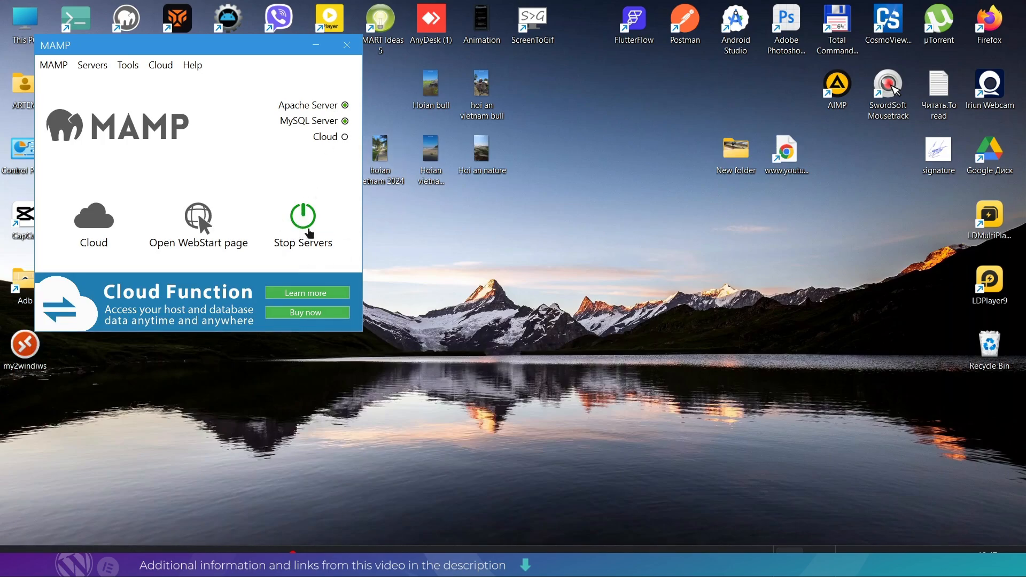
Step: Return to the browser, reload the prebuilt websites page, filter by Electronics and try importing Mega Electronics again
{"action": "left_click", "coordinate": [88, 552]}
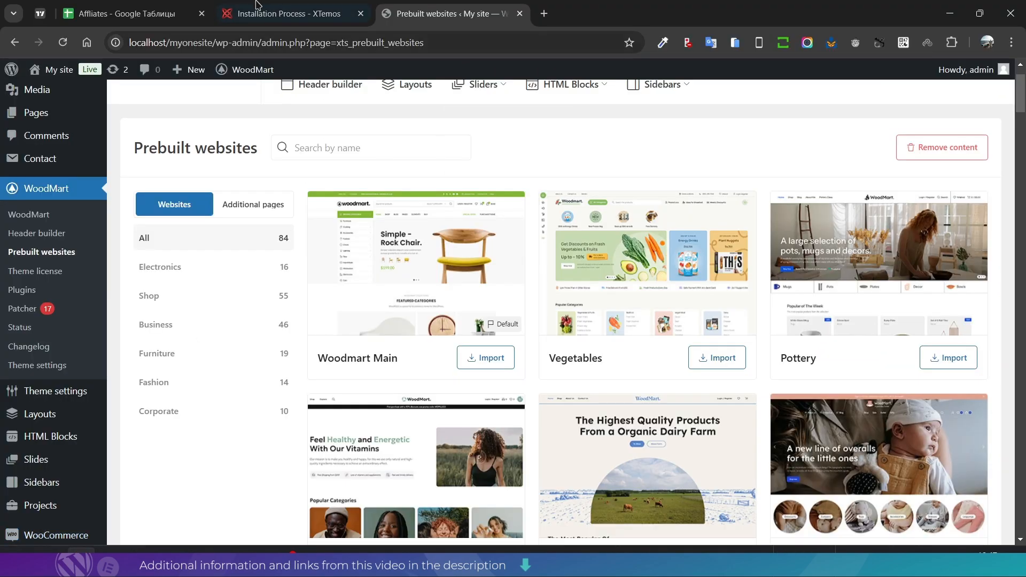
{"action": "left_click", "coordinate": [63, 42]}
{"action": "left_click", "coordinate": [166, 269]}
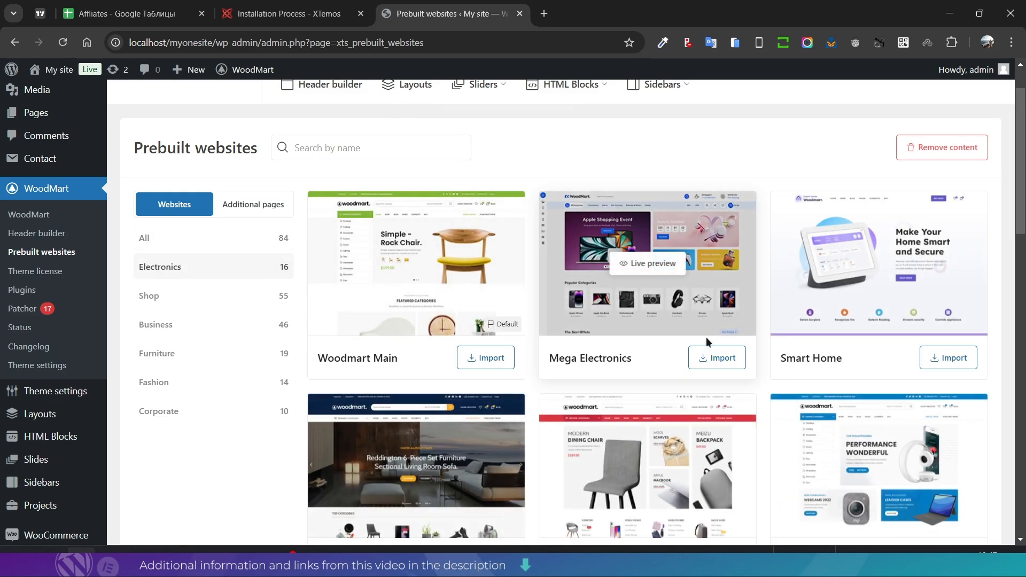
{"action": "left_click", "coordinate": [715, 358]}
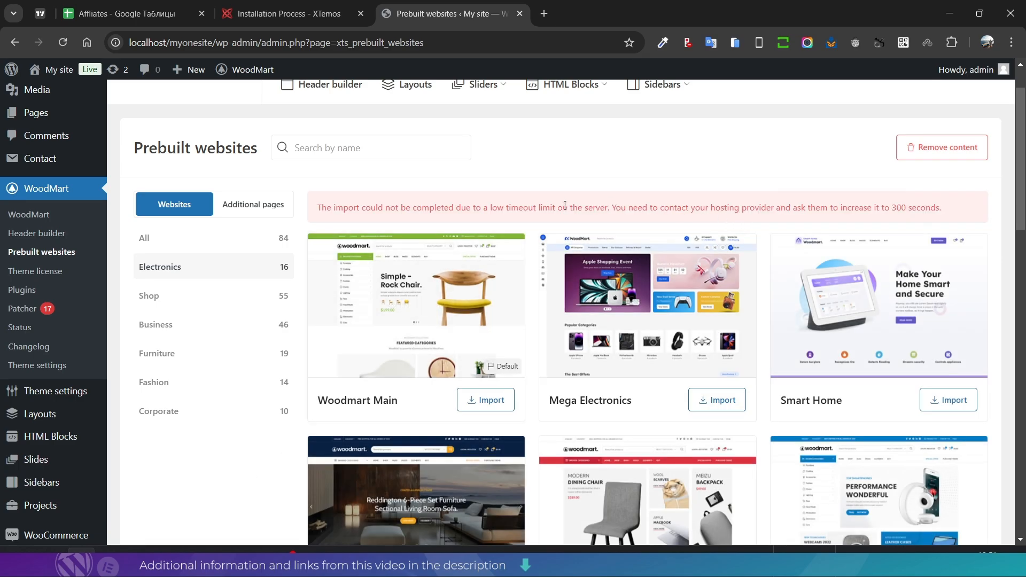
Step: Read the import error about the server timeout and view the site's front page in a new tab
{"action": "left_click_drag", "start_coordinate": [531, 207], "coordinate": [896, 219]}
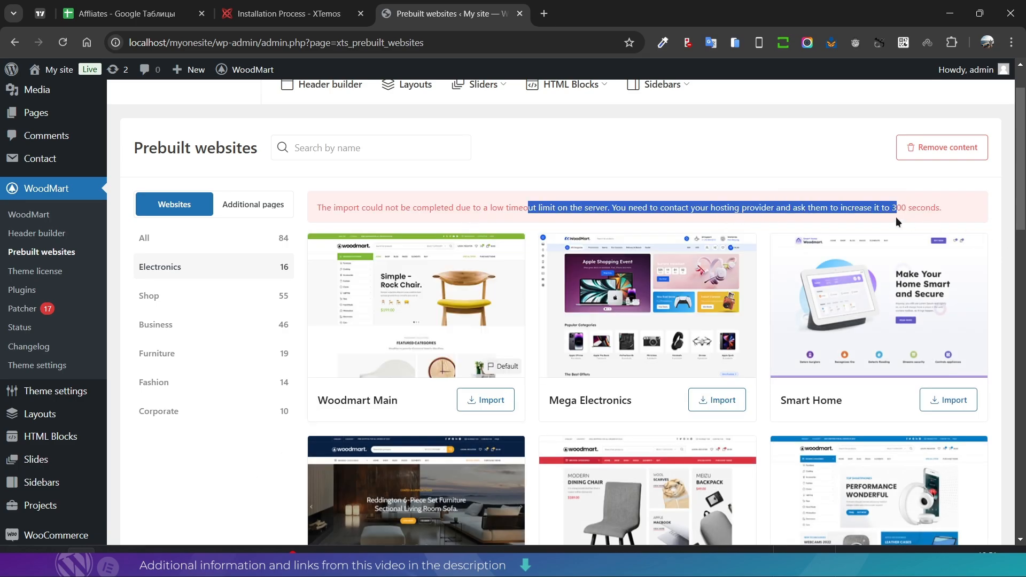
{"action": "mouse_move", "coordinate": [51, 70]}
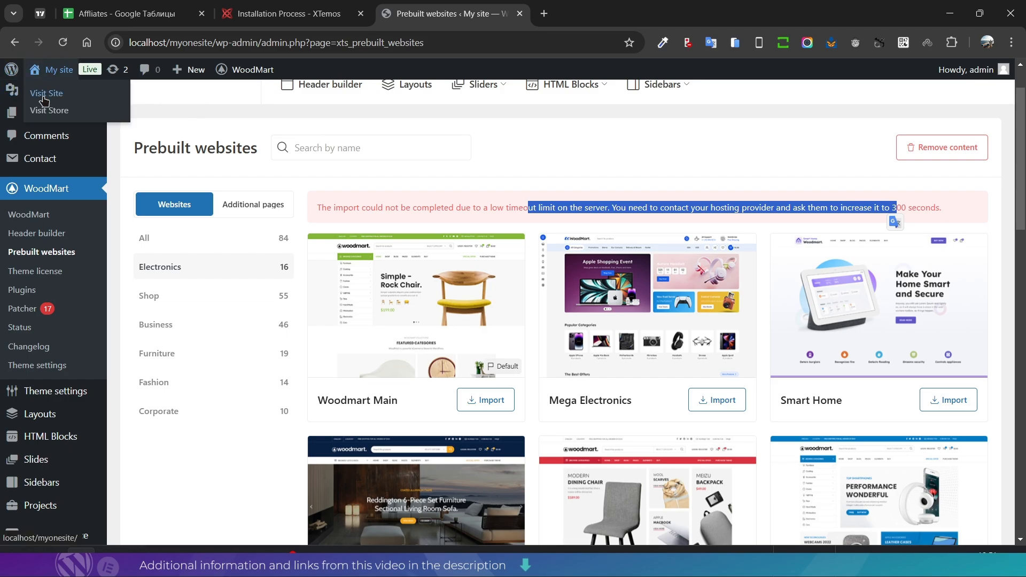
{"action": "middle_click", "coordinate": [127, 99]}
{"action": "left_click", "coordinate": [572, 14]}
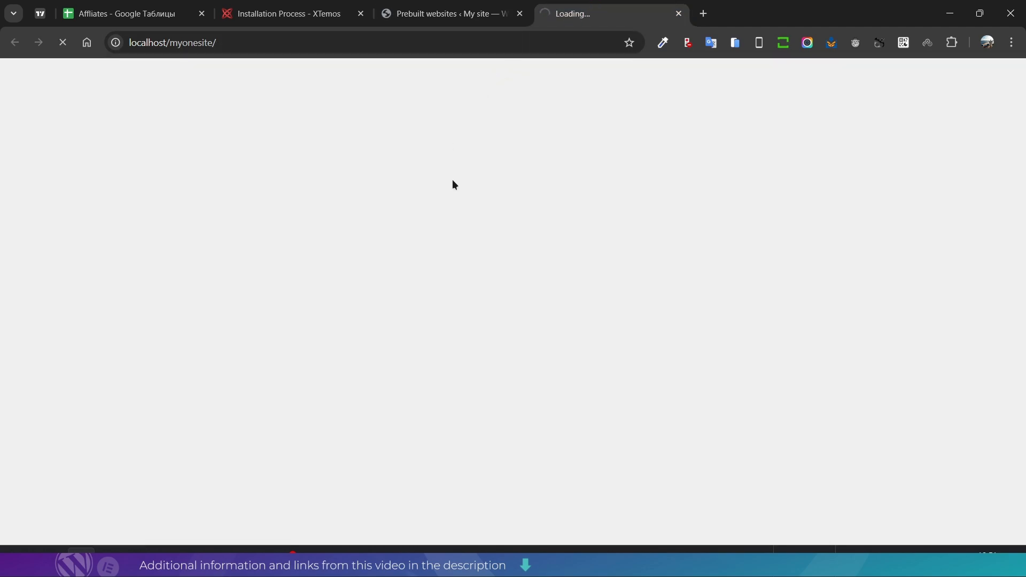
{"action": "scroll", "coordinate": [488, 229], "scroll_direction": "down", "scroll_amount": 3}
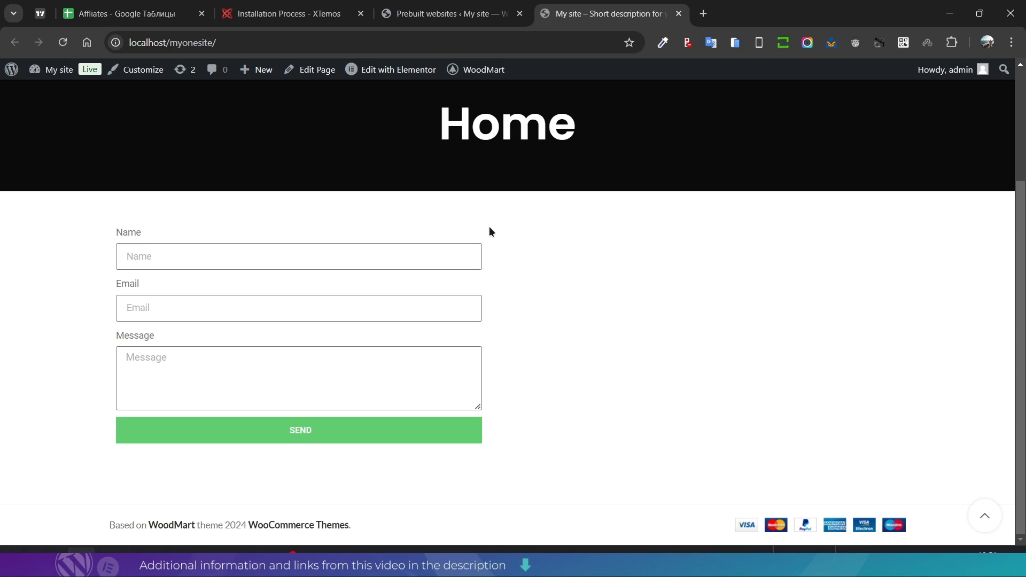
{"action": "scroll", "coordinate": [489, 230], "scroll_direction": "up", "scroll_amount": 3}
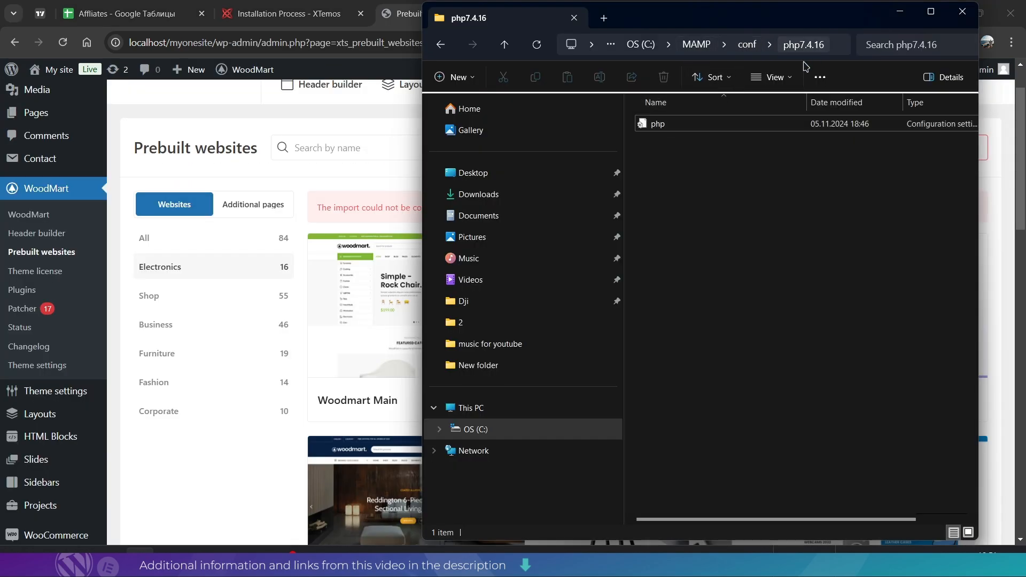
Step: Open php.ini from the php7.4.16 folder and set max_input_nesting_level to 300 under Resource Limits
{"action": "double_click", "coordinate": [653, 127]}
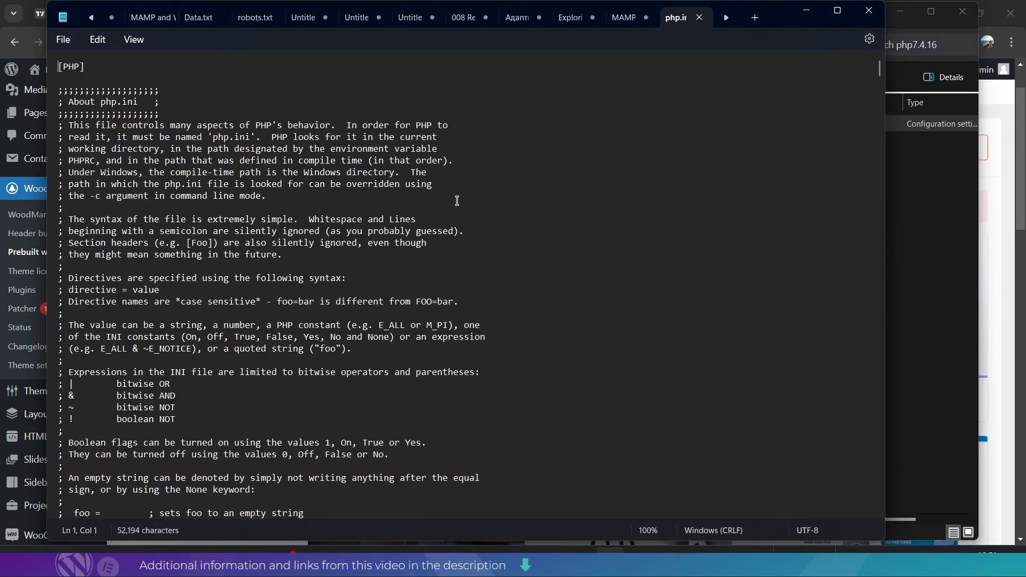
{"action": "left_click", "coordinate": [143, 183]}
{"action": "scroll", "coordinate": [212, 349], "scroll_direction": "down", "scroll_amount": 6}
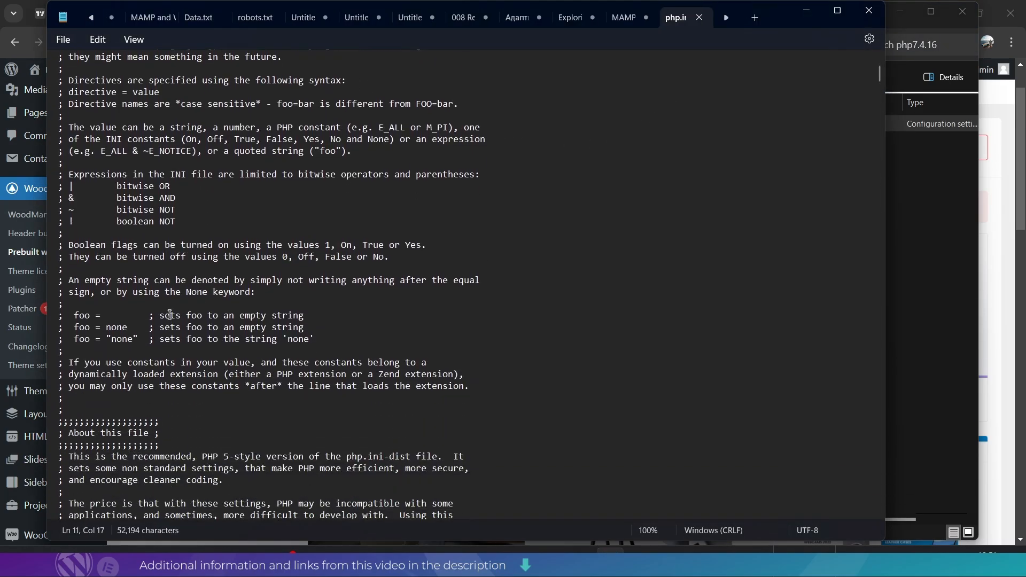
{"action": "scroll", "coordinate": [185, 371], "scroll_direction": "down", "scroll_amount": 11}
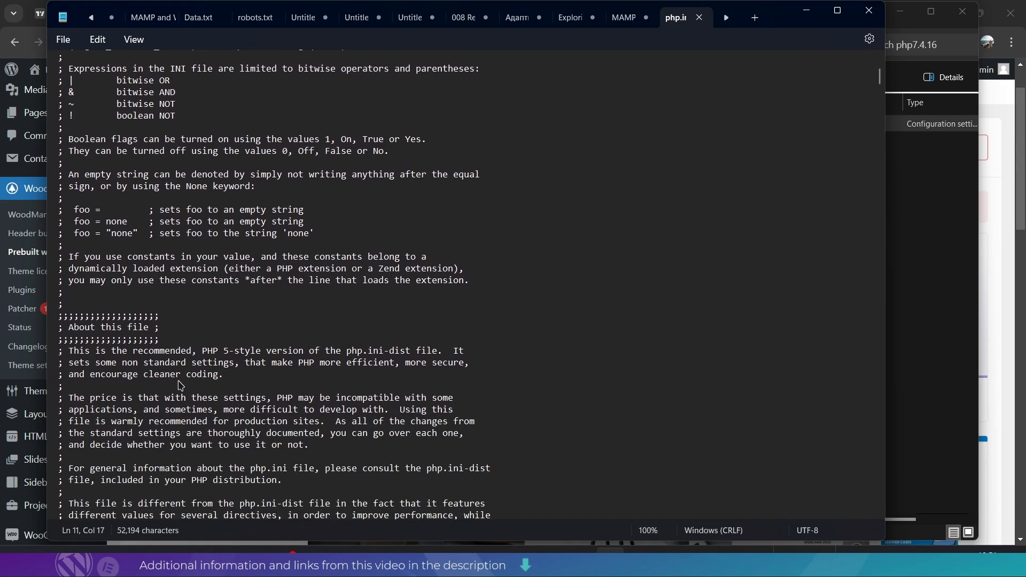
{"action": "scroll", "coordinate": [172, 263], "scroll_direction": "down", "scroll_amount": 20}
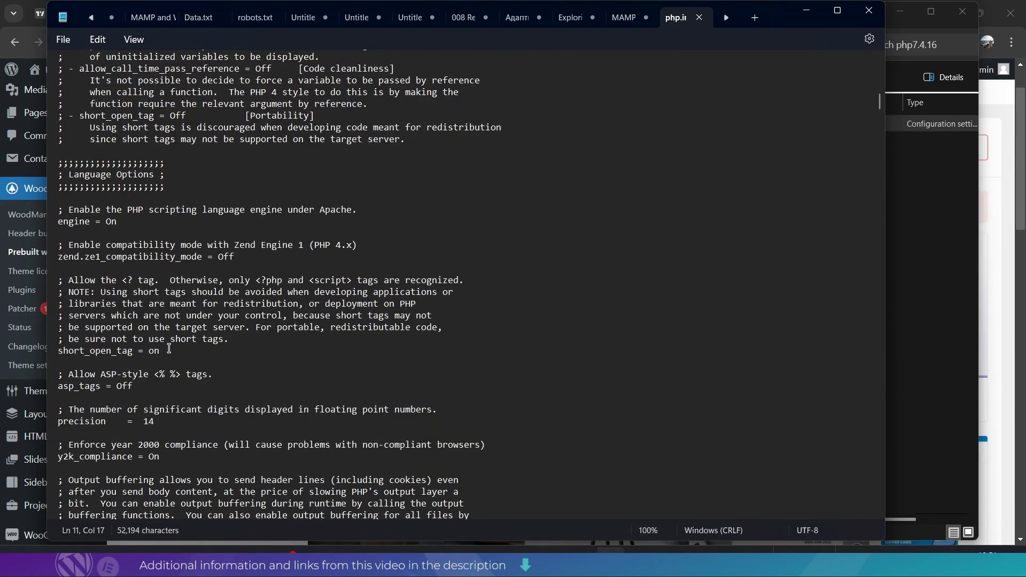
{"action": "scroll", "coordinate": [169, 349], "scroll_direction": "down", "scroll_amount": 11}
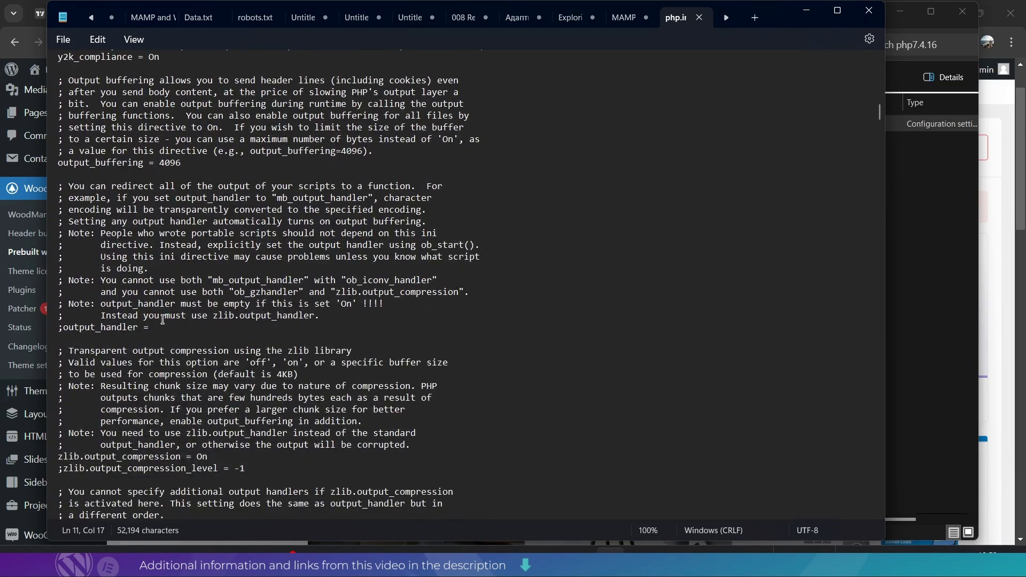
{"action": "scroll", "coordinate": [163, 319], "scroll_direction": "down", "scroll_amount": 20}
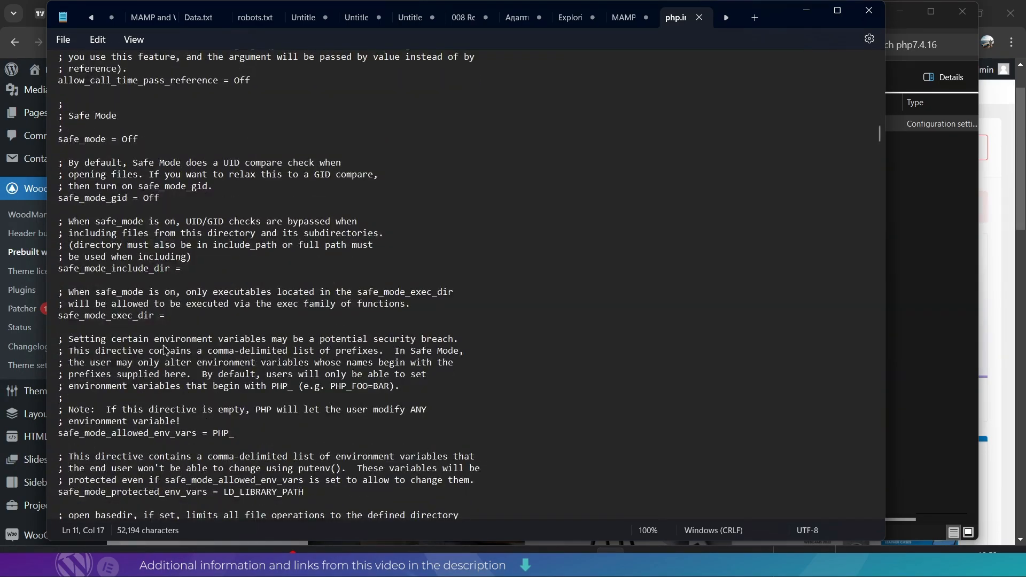
{"action": "scroll", "coordinate": [164, 350], "scroll_direction": "down", "scroll_amount": 18}
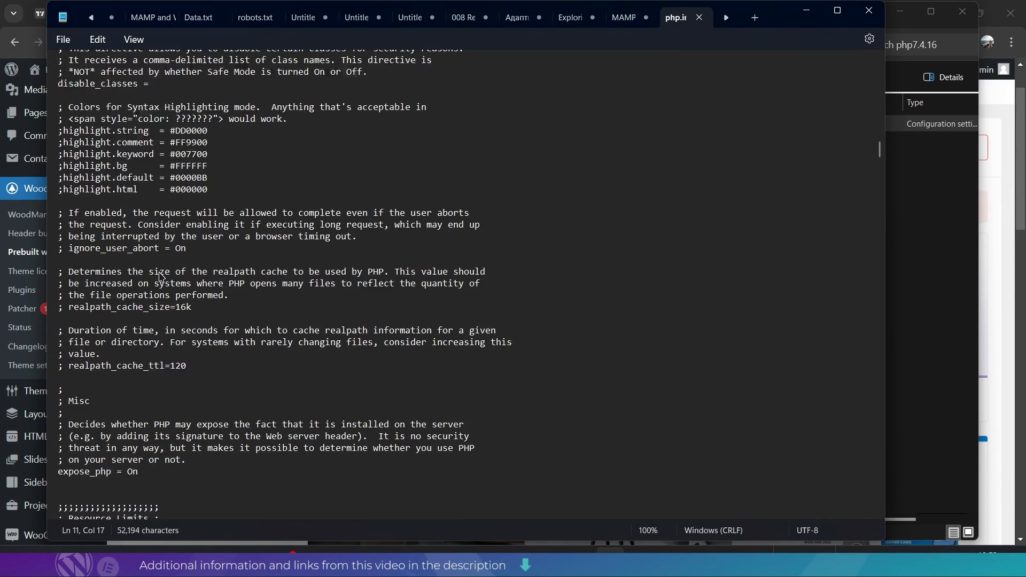
{"action": "scroll", "coordinate": [160, 275], "scroll_direction": "down", "scroll_amount": 7}
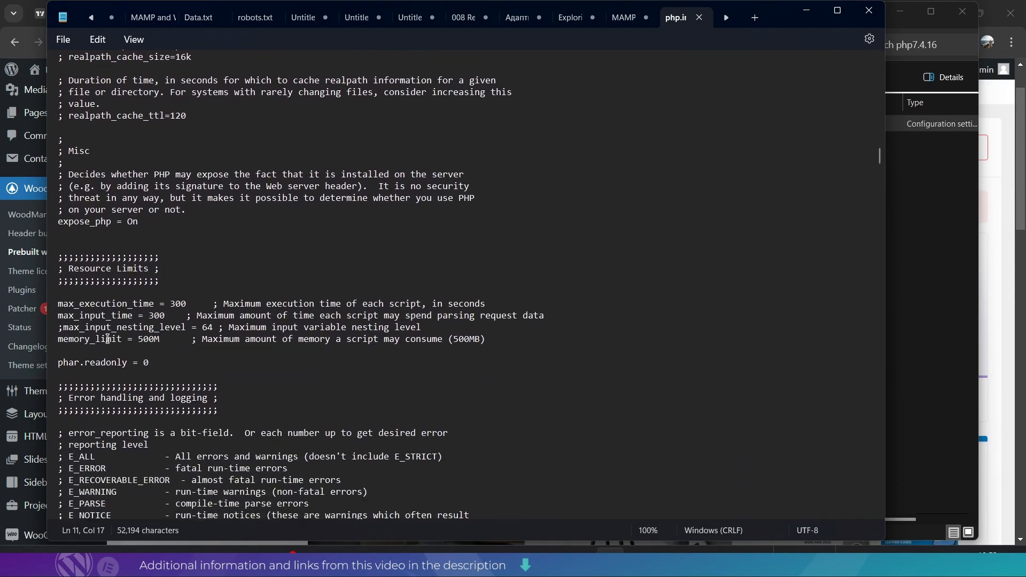
{"action": "double_click", "coordinate": [208, 327]}
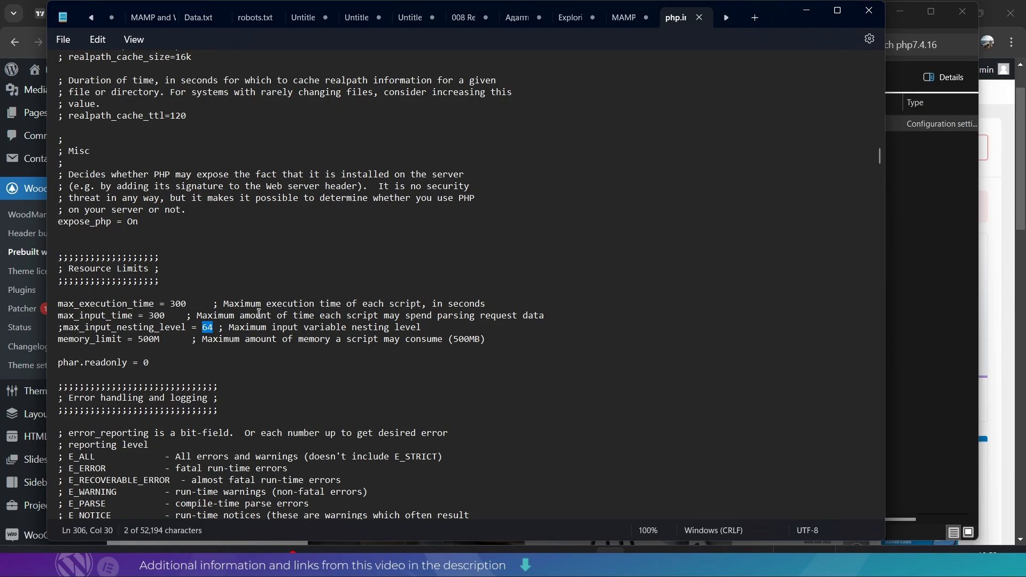
{"action": "type", "text": "300"}
{"action": "left_click", "coordinate": [306, 326]}
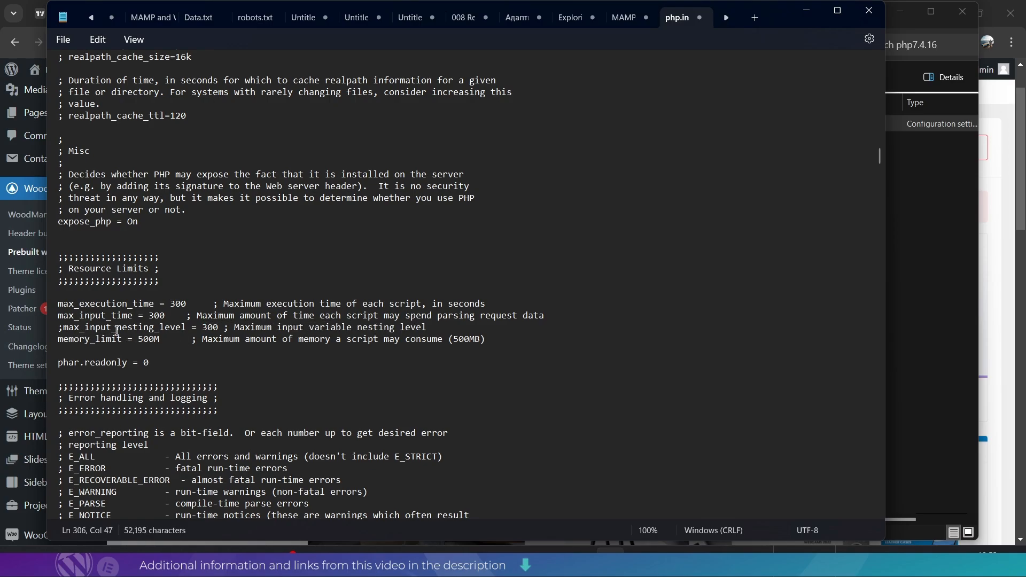
Step: Look through the settings following Resource Limits and save php.ini
{"action": "scroll", "coordinate": [203, 330], "scroll_direction": "down", "scroll_amount": 5}
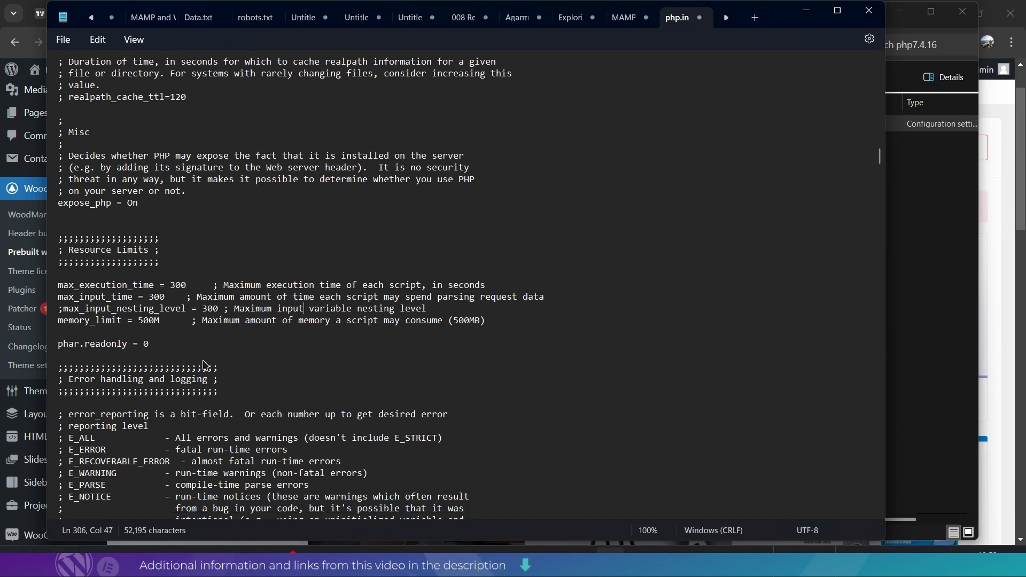
{"action": "scroll", "coordinate": [127, 363], "scroll_direction": "down", "scroll_amount": 3}
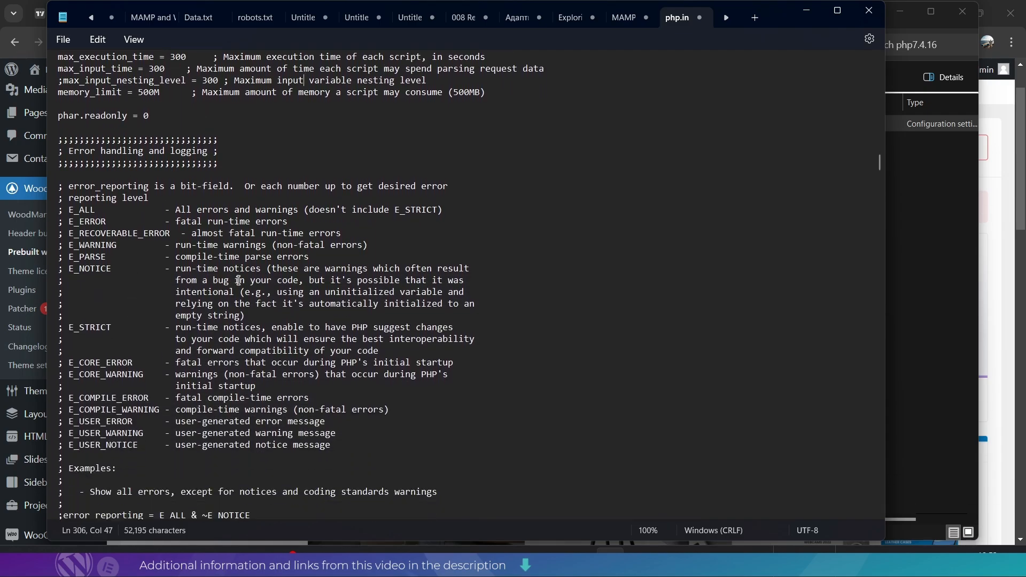
{"action": "left_click", "coordinate": [64, 39]}
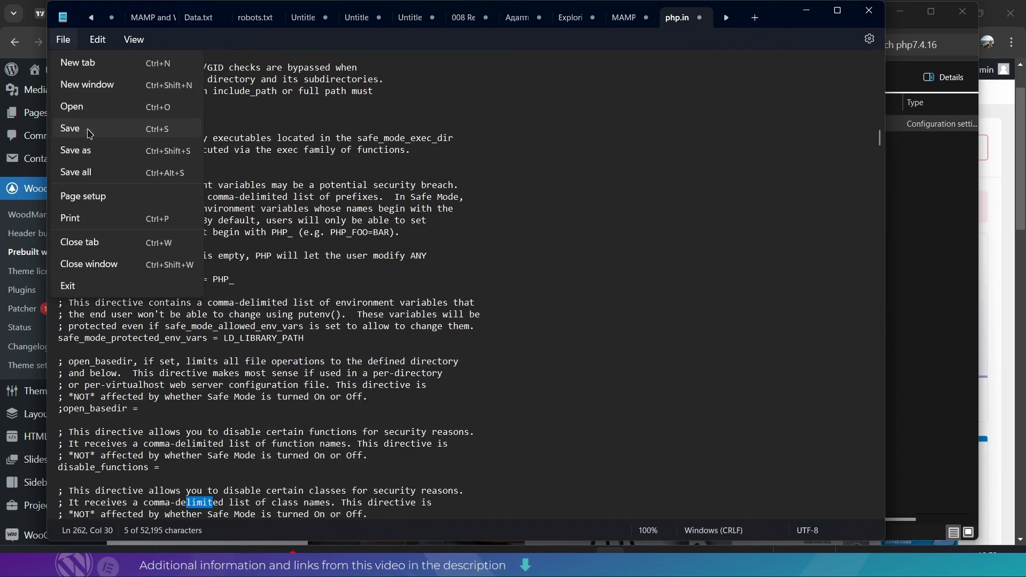
{"action": "left_click", "coordinate": [89, 133]}
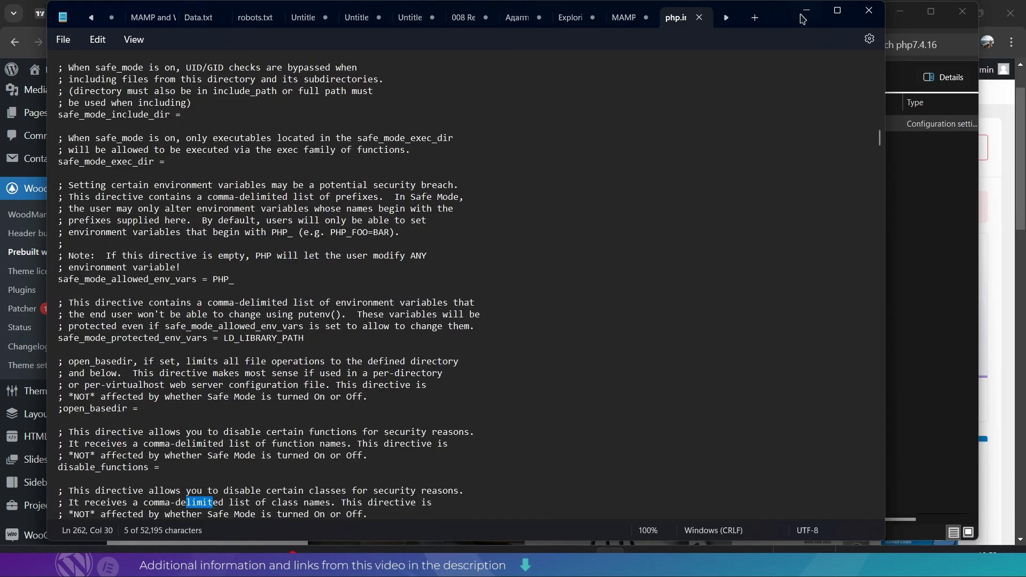
Step: Switch to MAMP and stop and restart the Apache and MySQL servers to apply the php.ini changes
{"action": "left_click", "coordinate": [807, 12]}
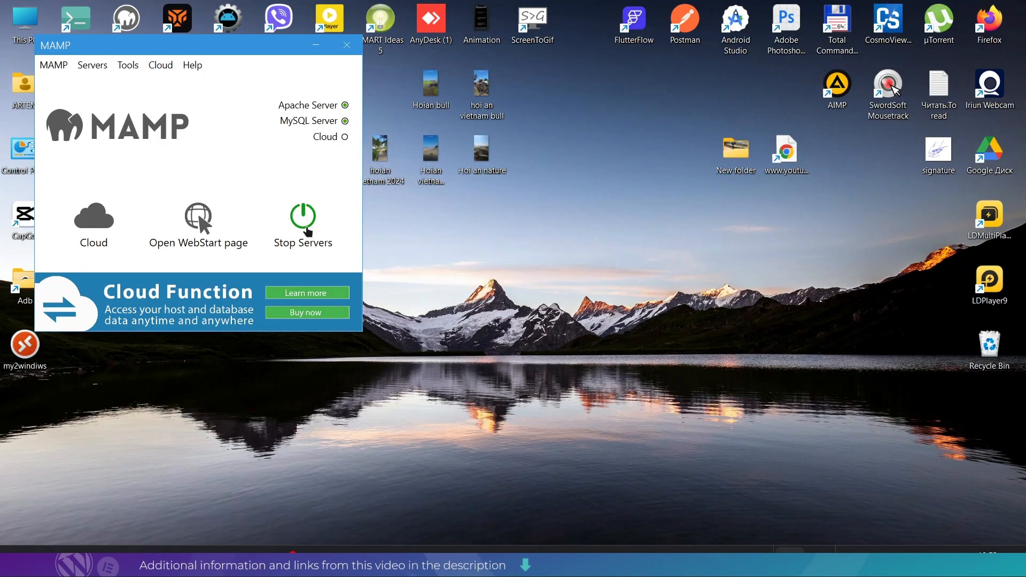
{"action": "left_click", "coordinate": [309, 231]}
{"action": "left_click", "coordinate": [304, 215]}
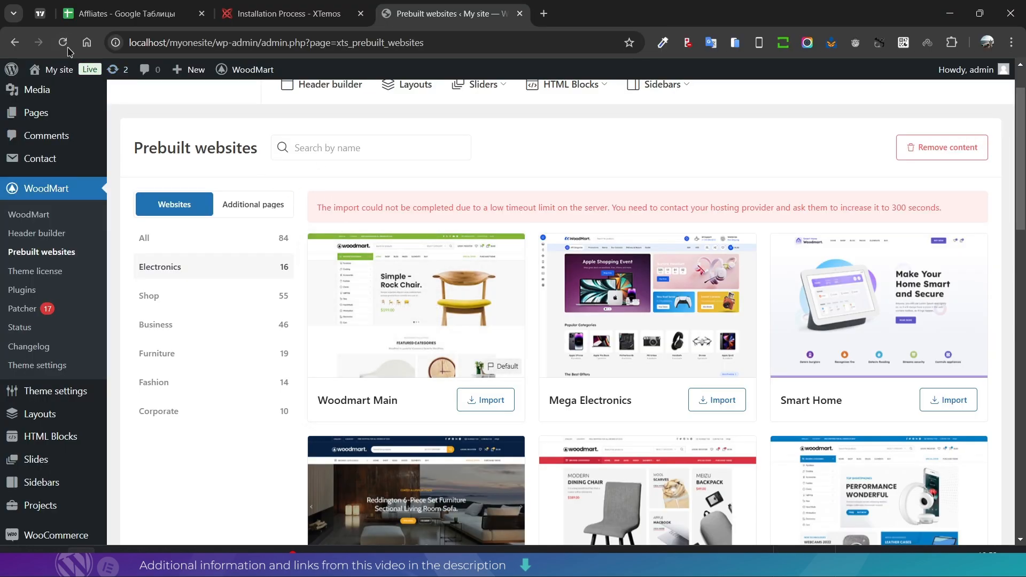
Step: Reload the Prebuilt websites page in the browser, filter by Electronics and try to import Mega Electronics
{"action": "left_click", "coordinate": [63, 43]}
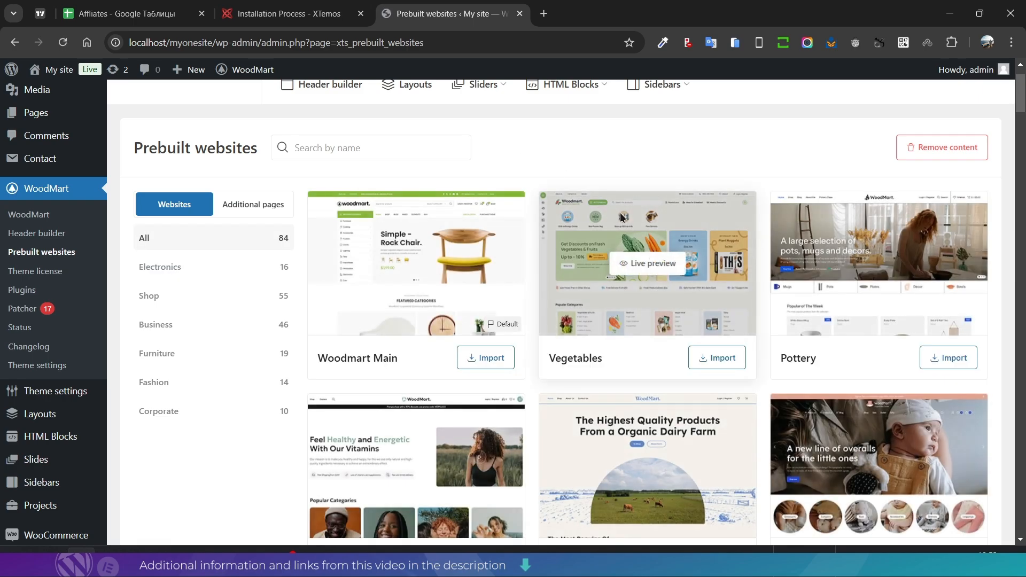
{"action": "left_click", "coordinate": [169, 274]}
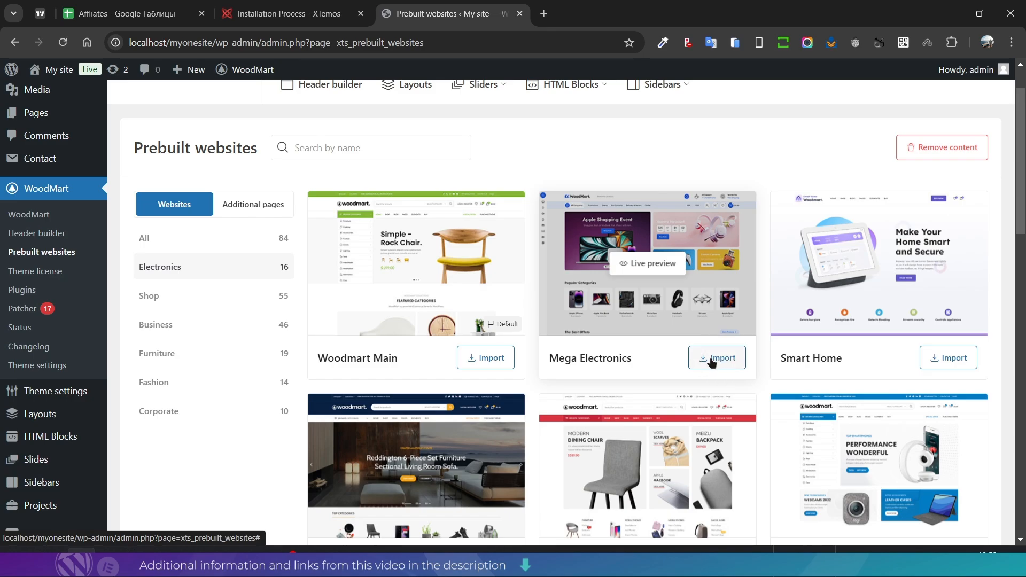
{"action": "left_click", "coordinate": [716, 358]}
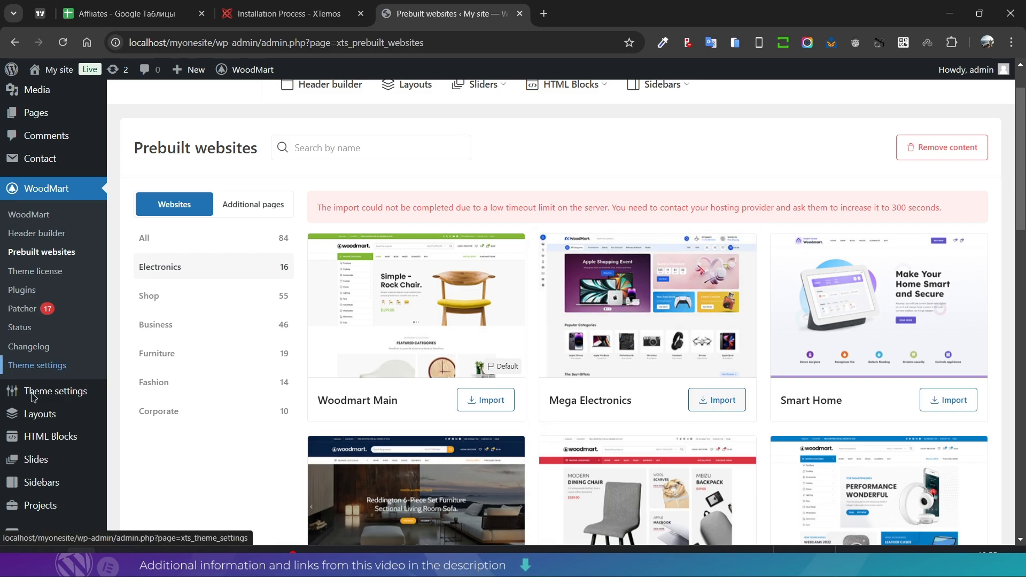
{"action": "left_click", "coordinate": [140, 561]}
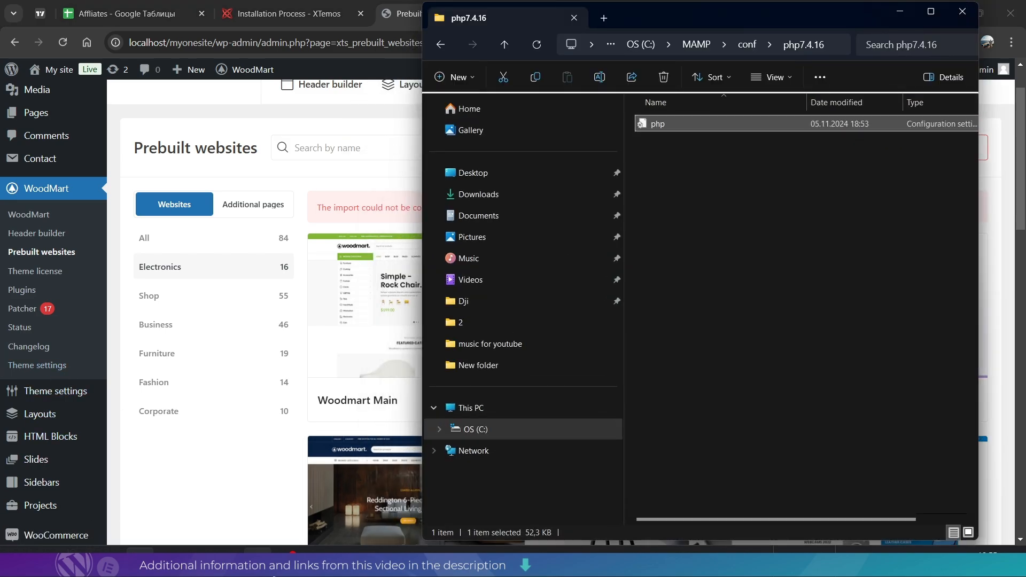
{"action": "mouse_move", "coordinate": [287, 560]}
{"action": "left_click", "coordinate": [155, 494]}
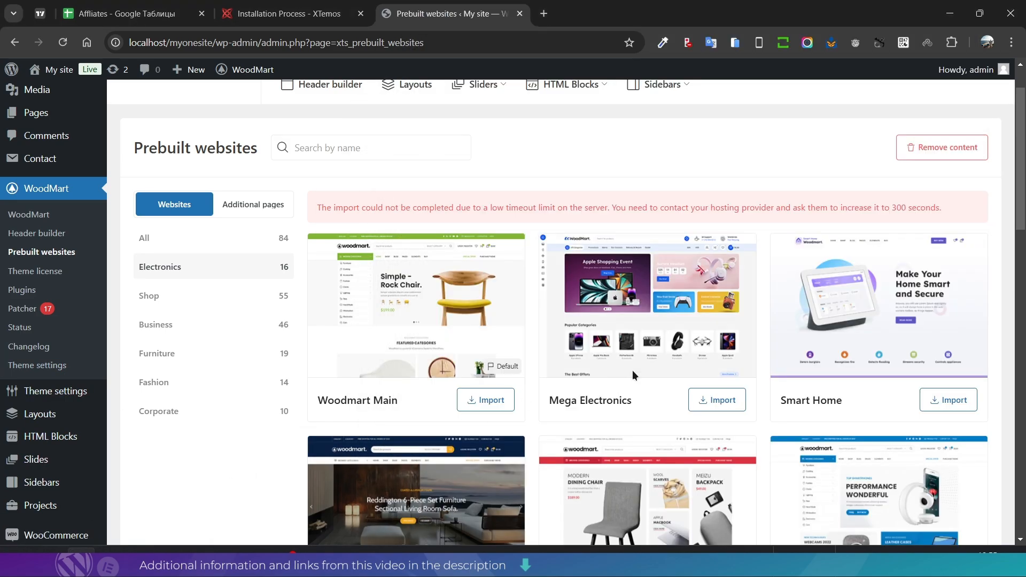
Step: Retry importing the Mega Electronics prebuilt website until it completes, and read the import status message
{"action": "left_click", "coordinate": [705, 404]}
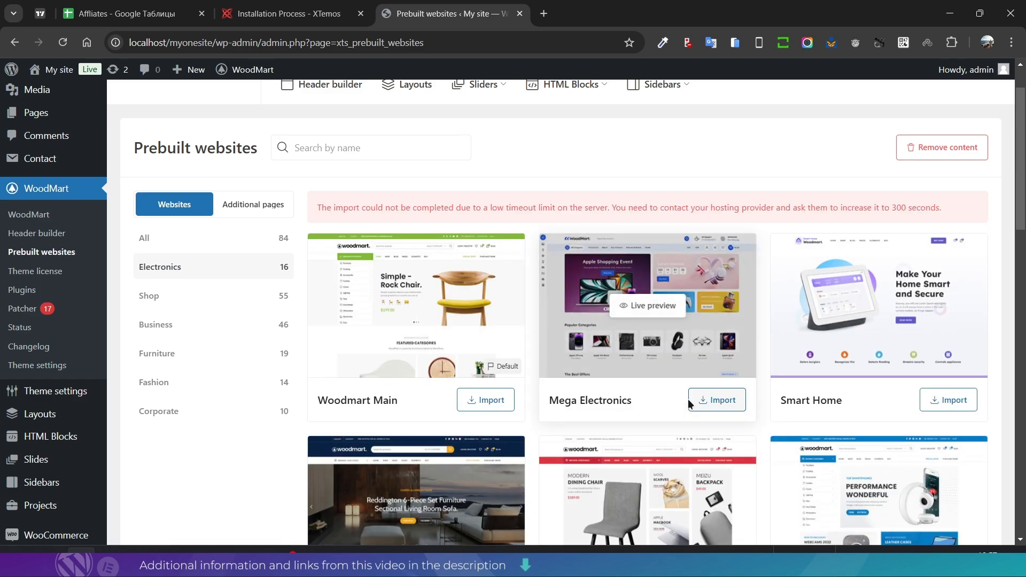
{"action": "left_click", "coordinate": [719, 400]}
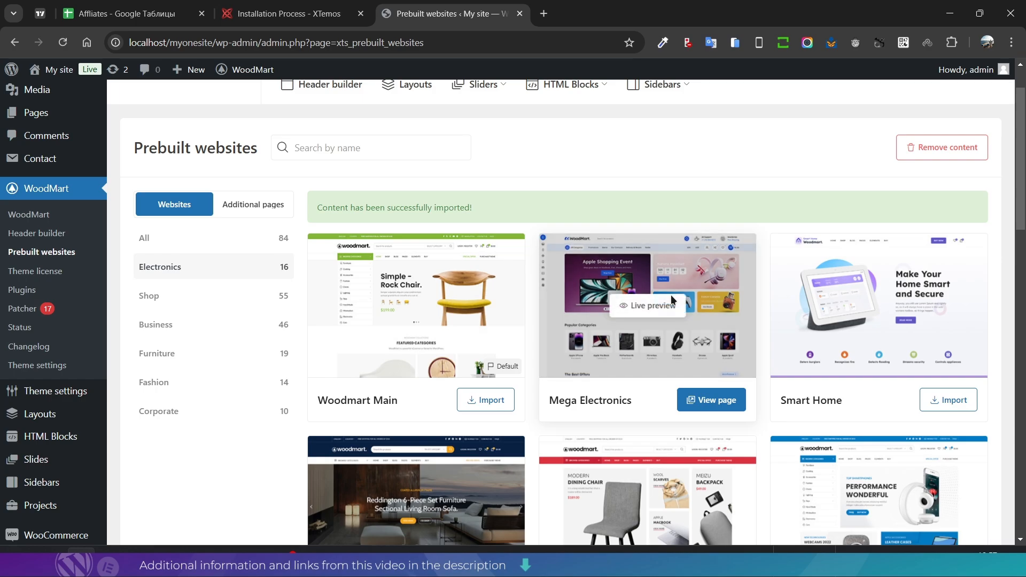
{"action": "left_click_drag", "start_coordinate": [316, 207], "coordinate": [455, 206]}
{"action": "left_click", "coordinate": [456, 206]}
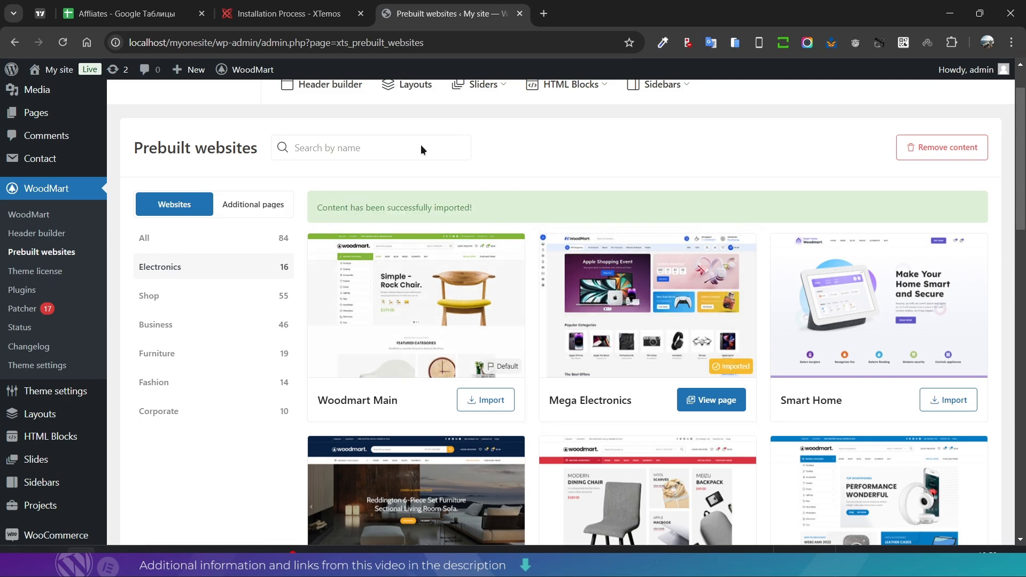
Step: View the site's front page in a new tab and inspect its header, product sections and footer
{"action": "mouse_move", "coordinate": [55, 66]}
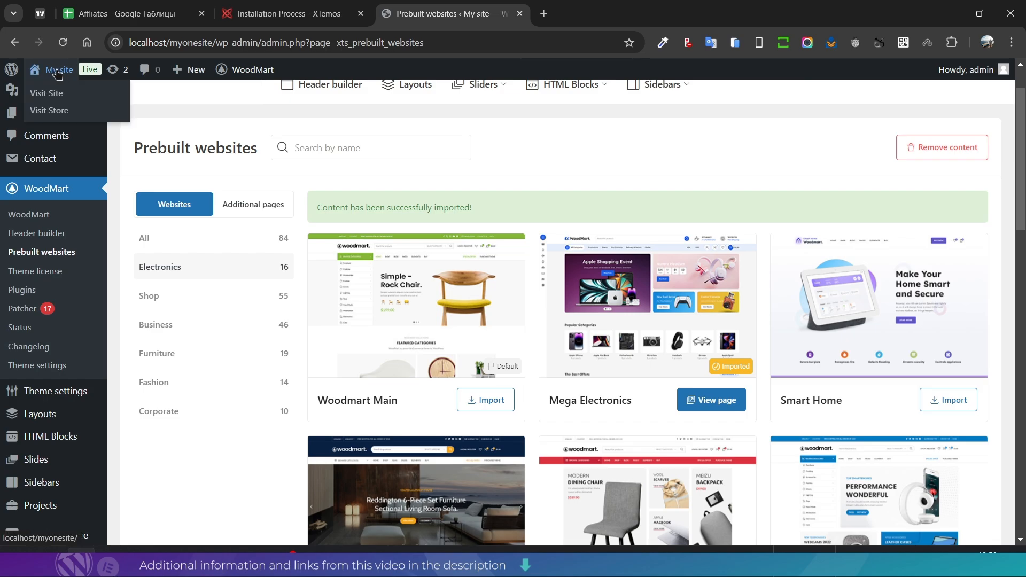
{"action": "middle_click", "coordinate": [53, 100]}
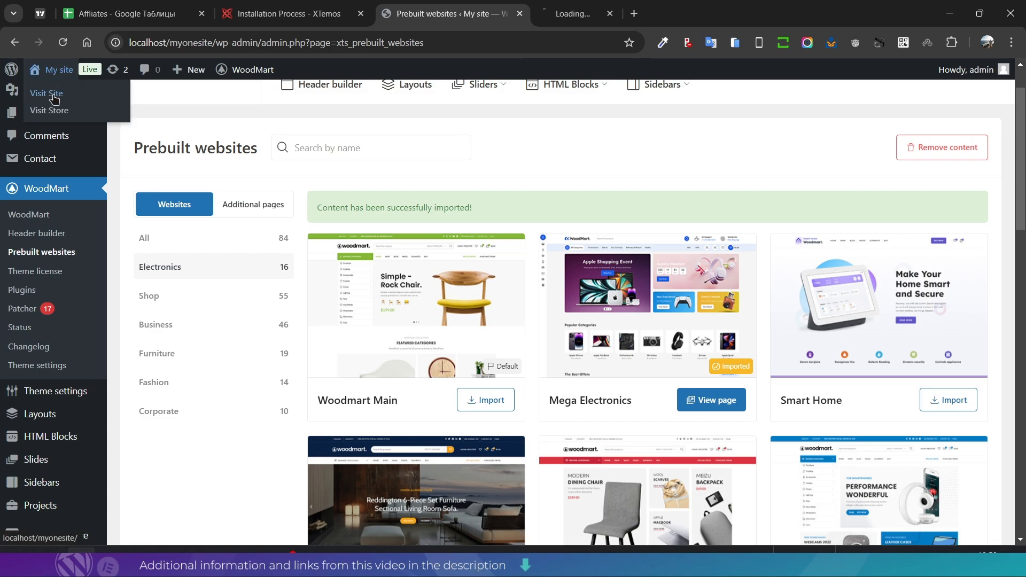
{"action": "left_click", "coordinate": [572, 19]}
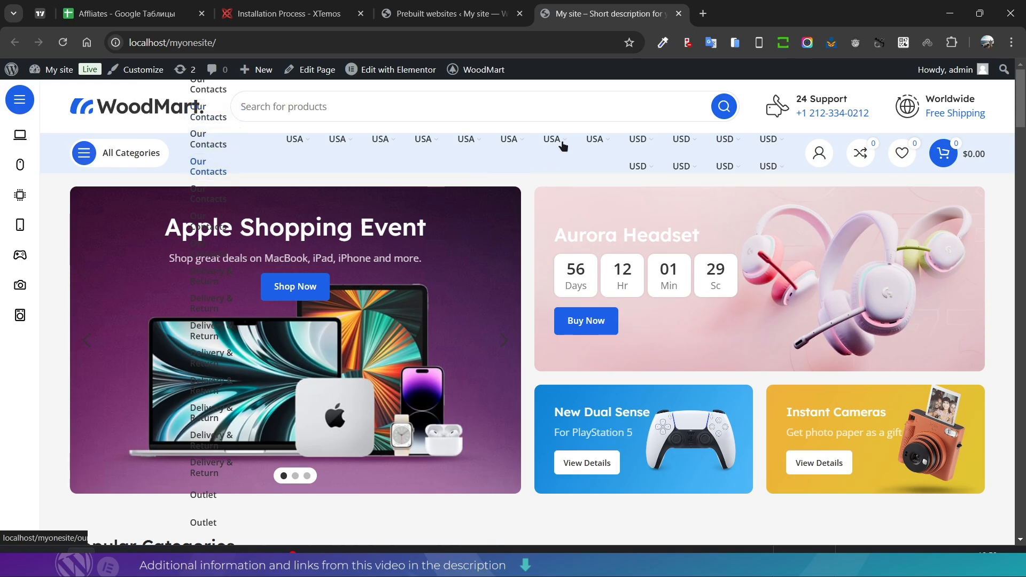
{"action": "scroll", "coordinate": [785, 188], "scroll_direction": "down", "scroll_amount": 8}
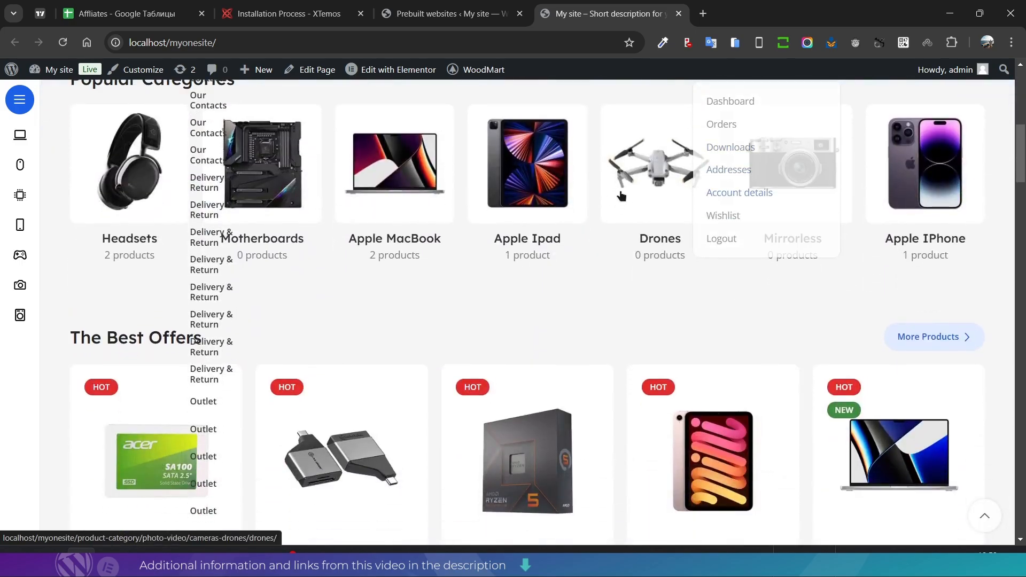
{"action": "scroll", "coordinate": [475, 254], "scroll_direction": "down", "scroll_amount": 20}
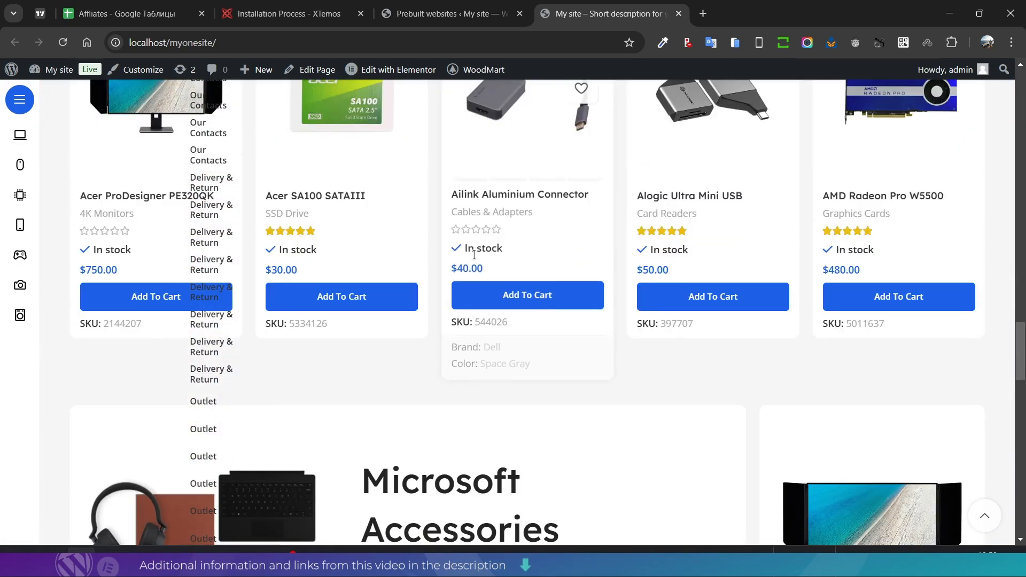
{"action": "scroll", "coordinate": [474, 254], "scroll_direction": "down", "scroll_amount": 20}
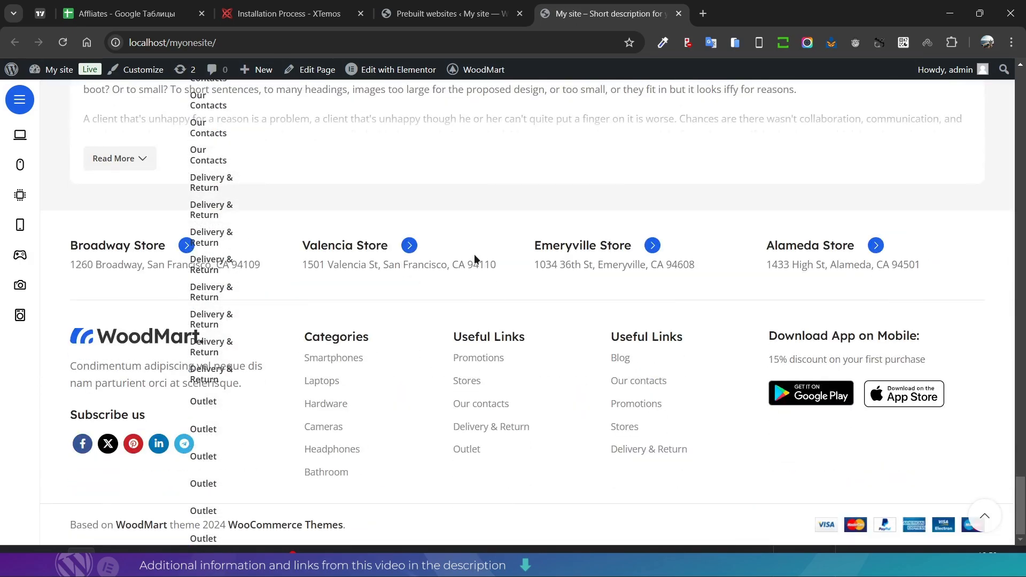
{"action": "scroll", "coordinate": [473, 255], "scroll_direction": "up", "scroll_amount": 6}
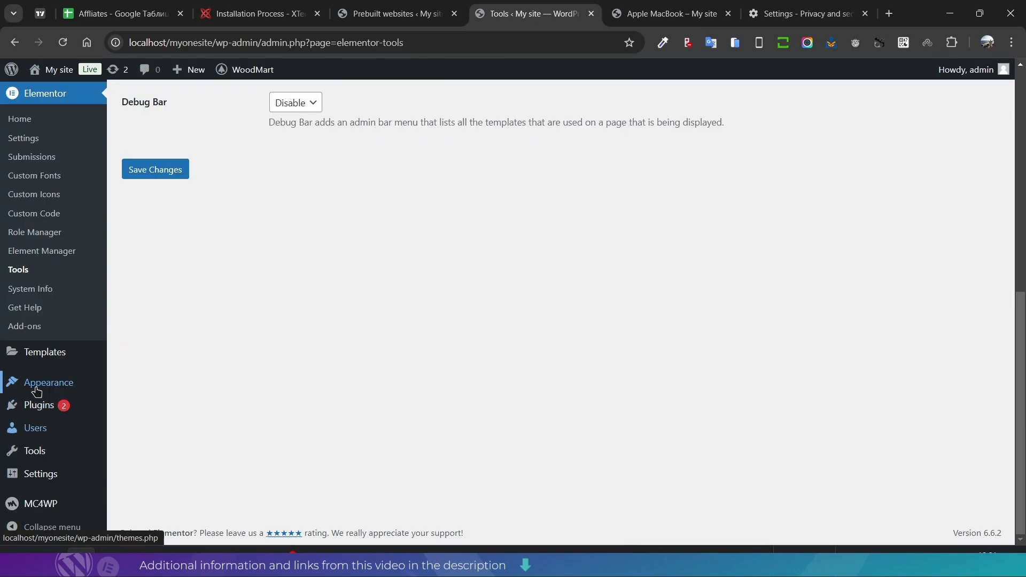
Step: Open the site's Menus page and compare the Header menu Mega electronics items with the header on the Apple MacBook category page
{"action": "mouse_move", "coordinate": [46, 390]}
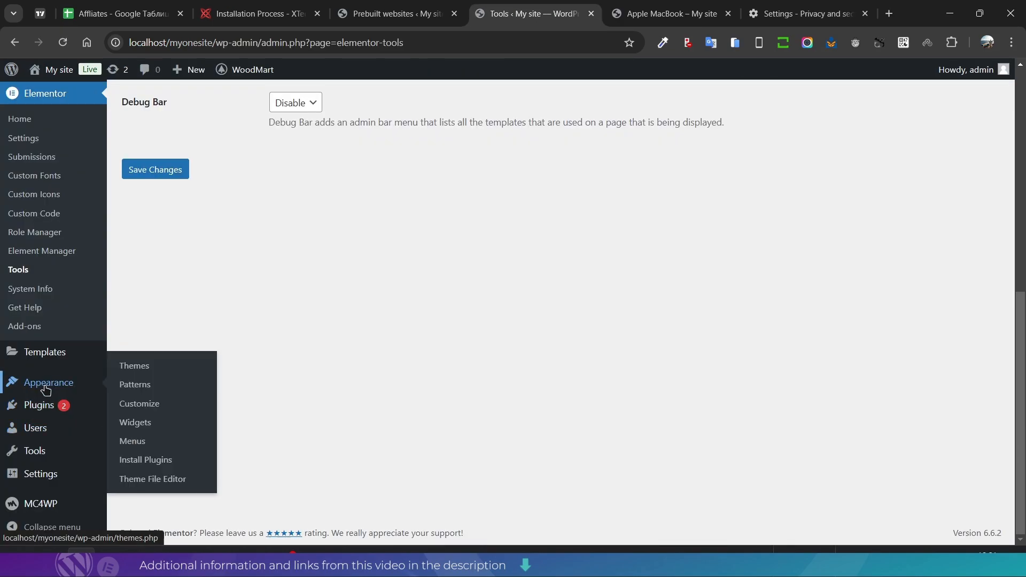
{"action": "left_click", "coordinate": [131, 443]}
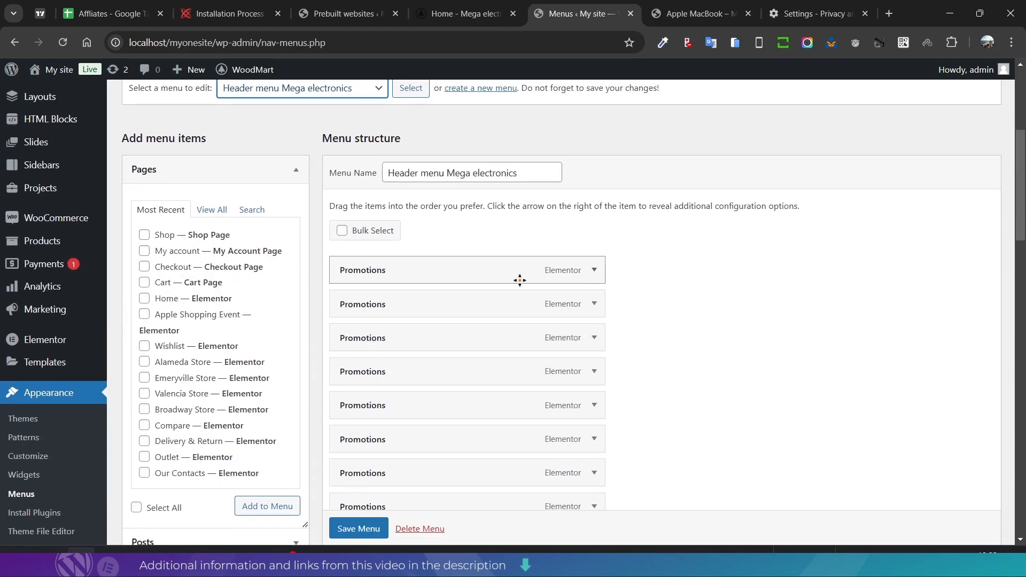
{"action": "scroll", "coordinate": [455, 284], "scroll_direction": "down", "scroll_amount": 3}
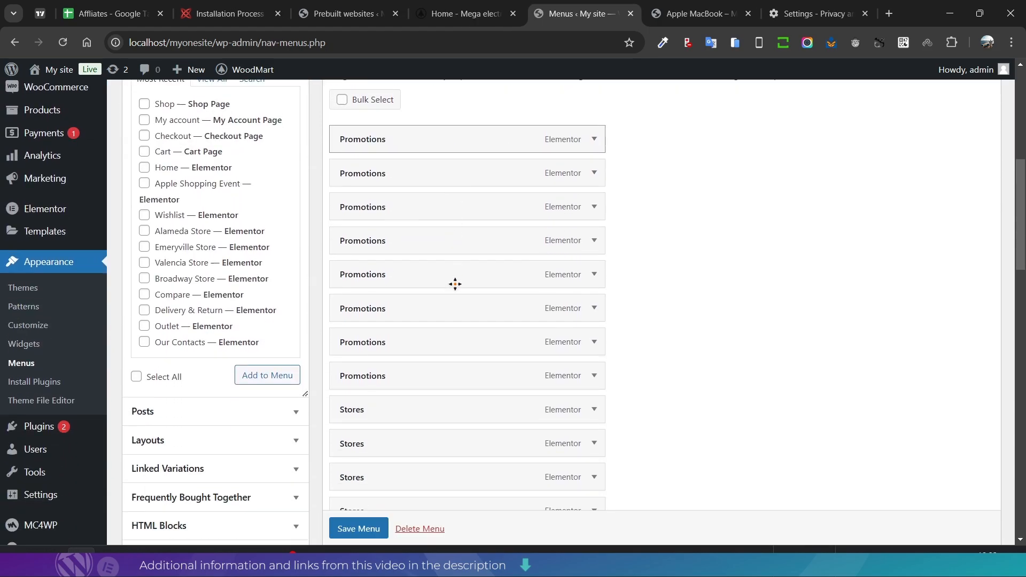
{"action": "scroll", "coordinate": [424, 269], "scroll_direction": "down", "scroll_amount": 5}
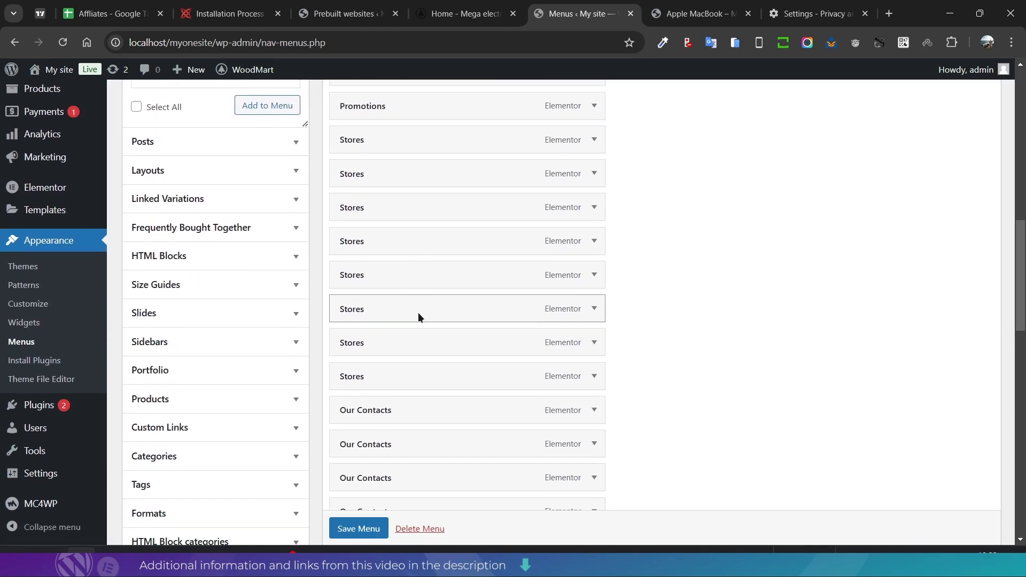
{"action": "scroll", "coordinate": [418, 317], "scroll_direction": "down", "scroll_amount": 7}
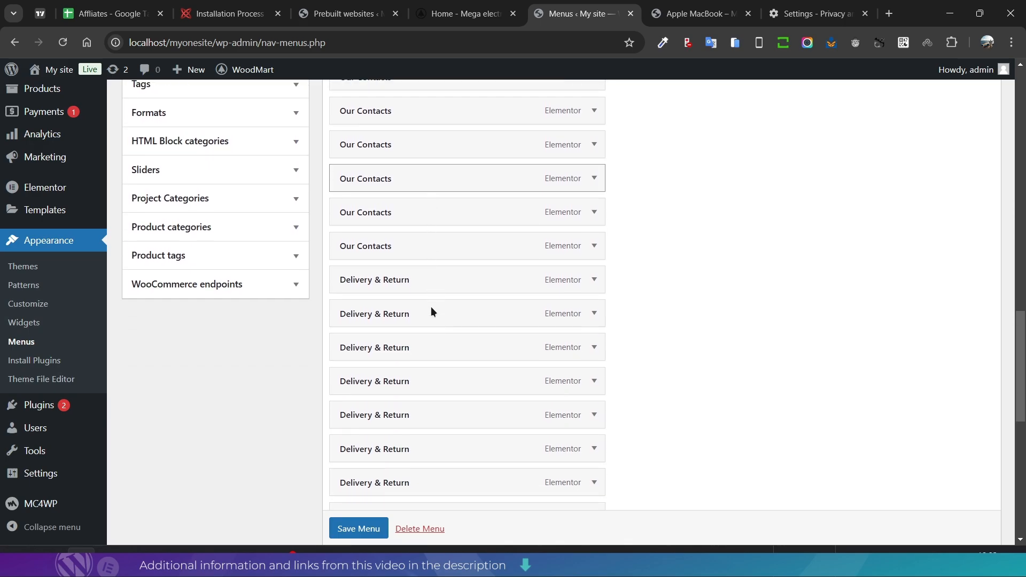
{"action": "scroll", "coordinate": [431, 310], "scroll_direction": "down", "scroll_amount": 4}
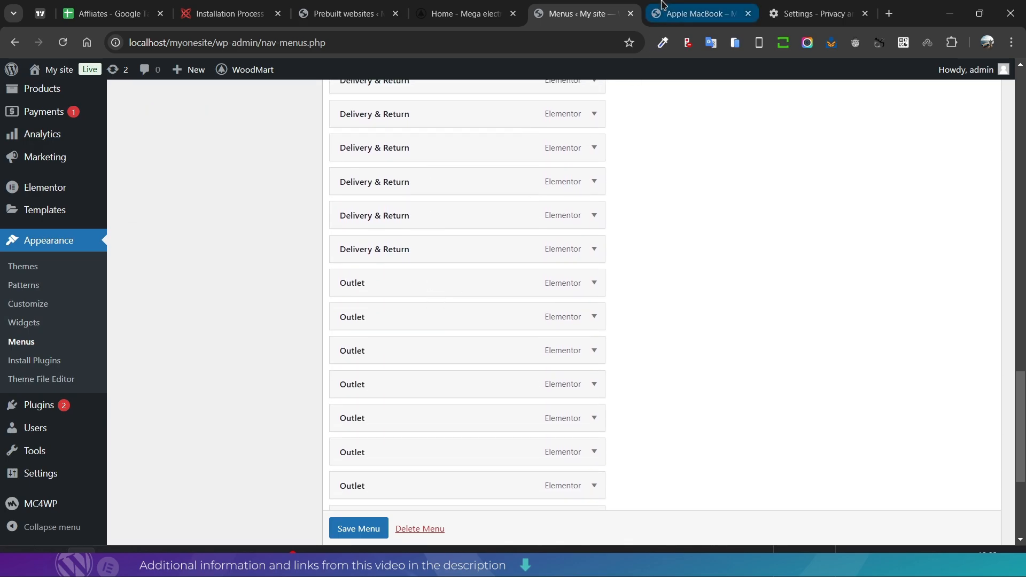
{"action": "left_click", "coordinate": [663, 6]}
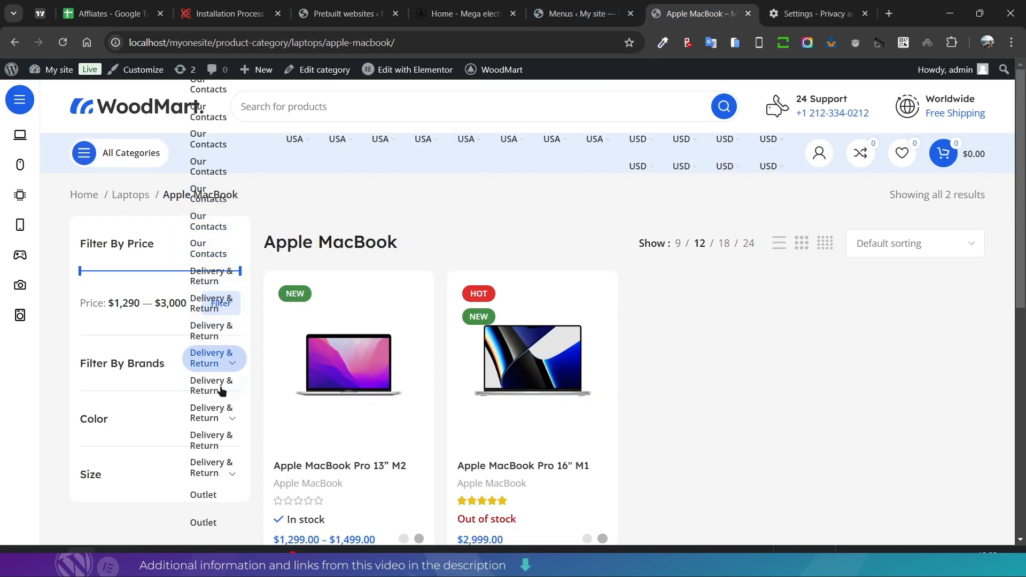
{"action": "left_click", "coordinate": [574, 13]}
{"action": "scroll", "coordinate": [449, 229], "scroll_direction": "down", "scroll_amount": 4}
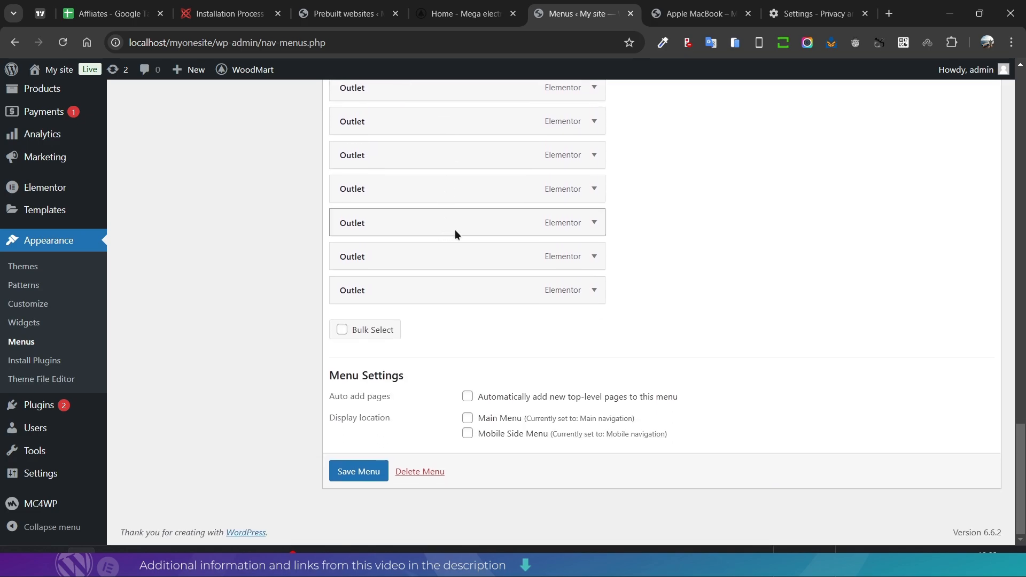
{"action": "scroll", "coordinate": [456, 234], "scroll_direction": "up", "scroll_amount": 4}
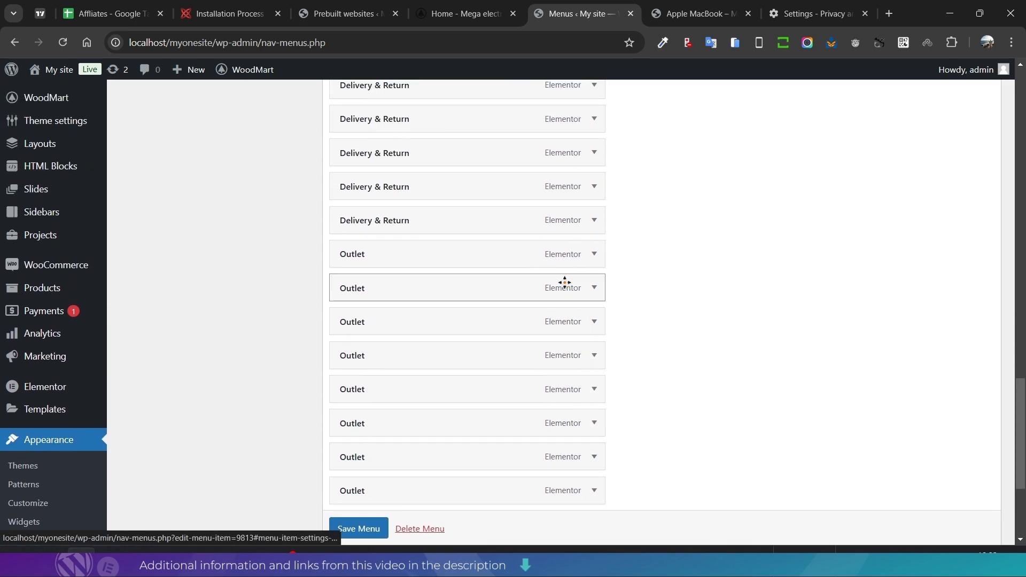
Step: Remove the first of the duplicate Outlet items from the Header menu Mega electronics
{"action": "left_click", "coordinate": [593, 255]}
{"action": "scroll", "coordinate": [384, 342], "scroll_direction": "down", "scroll_amount": 2}
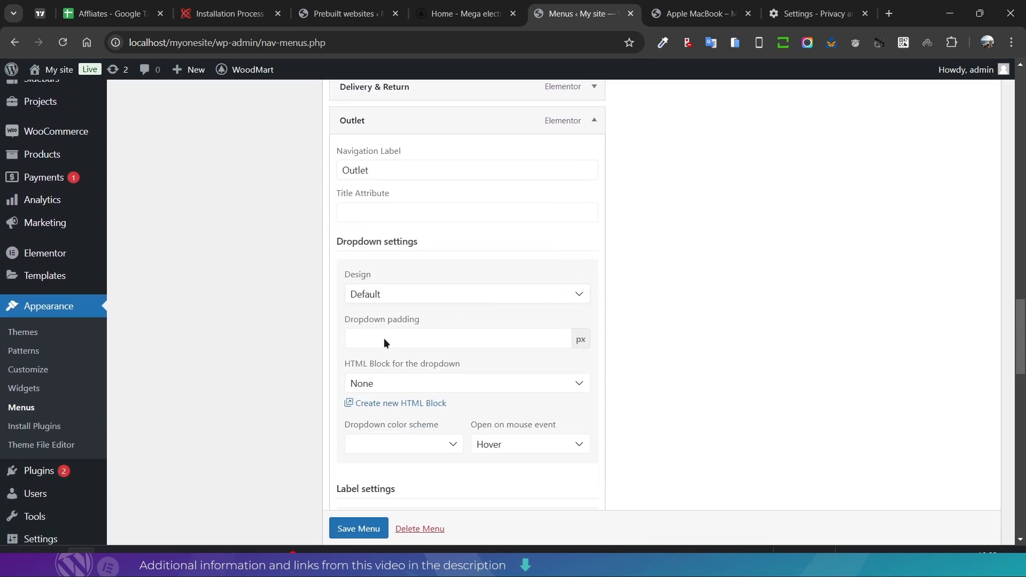
{"action": "scroll", "coordinate": [420, 401], "scroll_direction": "down", "scroll_amount": 4}
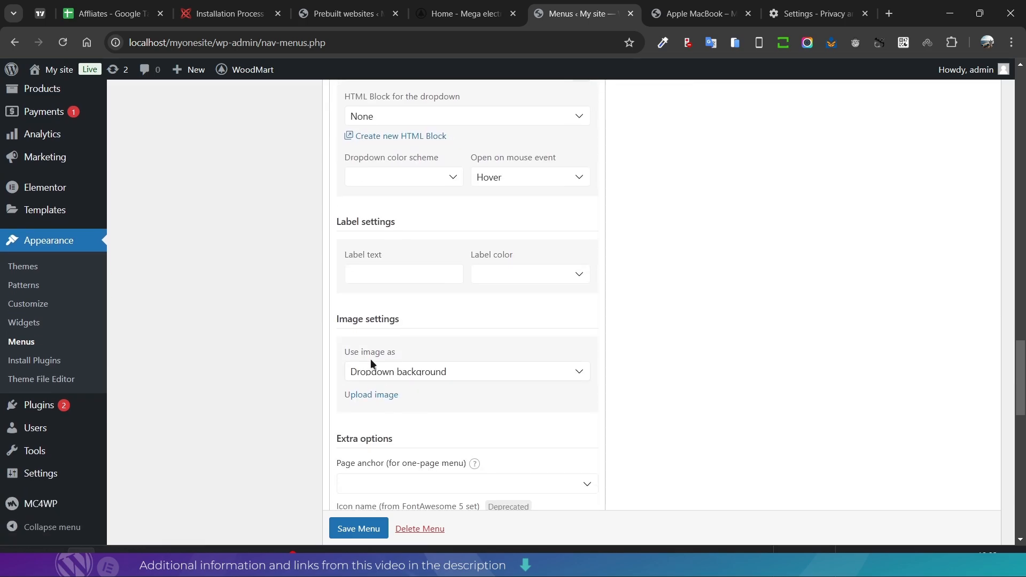
{"action": "scroll", "coordinate": [442, 373], "scroll_direction": "down", "scroll_amount": 6}
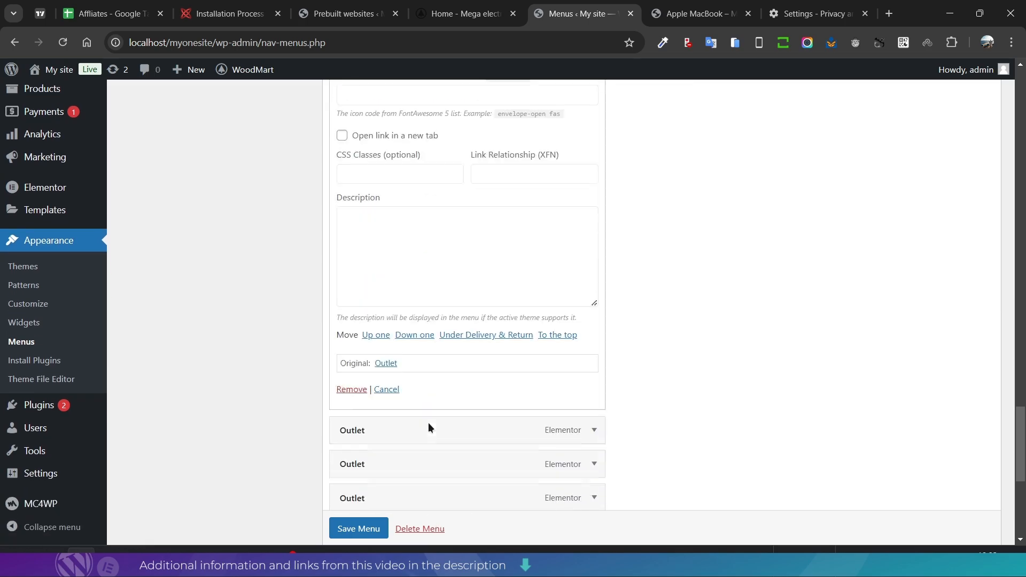
{"action": "scroll", "coordinate": [429, 422], "scroll_direction": "down", "scroll_amount": 2}
{"action": "left_click", "coordinate": [350, 290]}
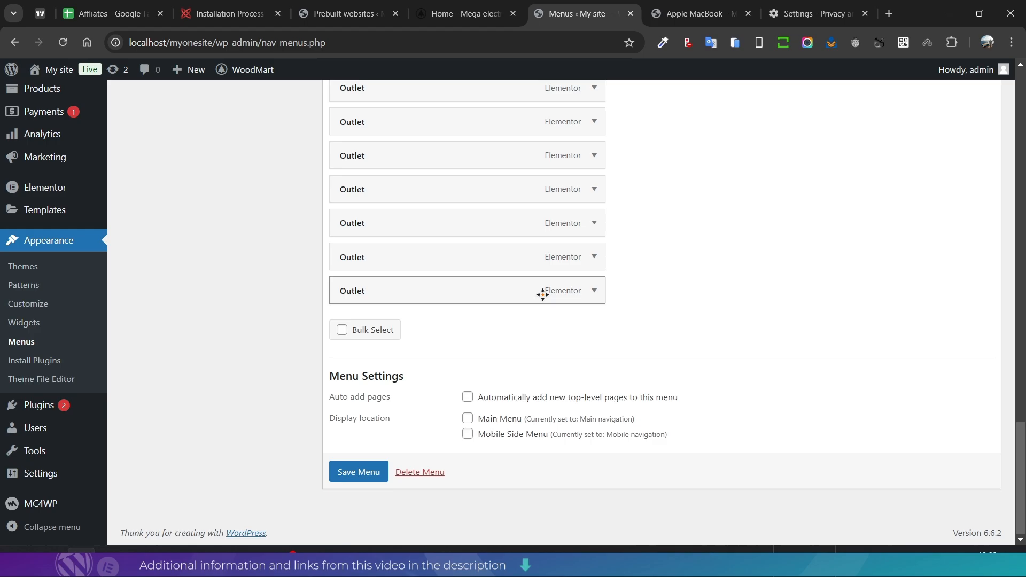
Step: Remove the remaining duplicates, keeping one each of Promotions, Stores, Our Contacts, Delivery & Return and Outlet, and save the menu
{"action": "left_click", "coordinate": [595, 293]}
{"action": "scroll", "coordinate": [354, 431], "scroll_direction": "down", "scroll_amount": 11}
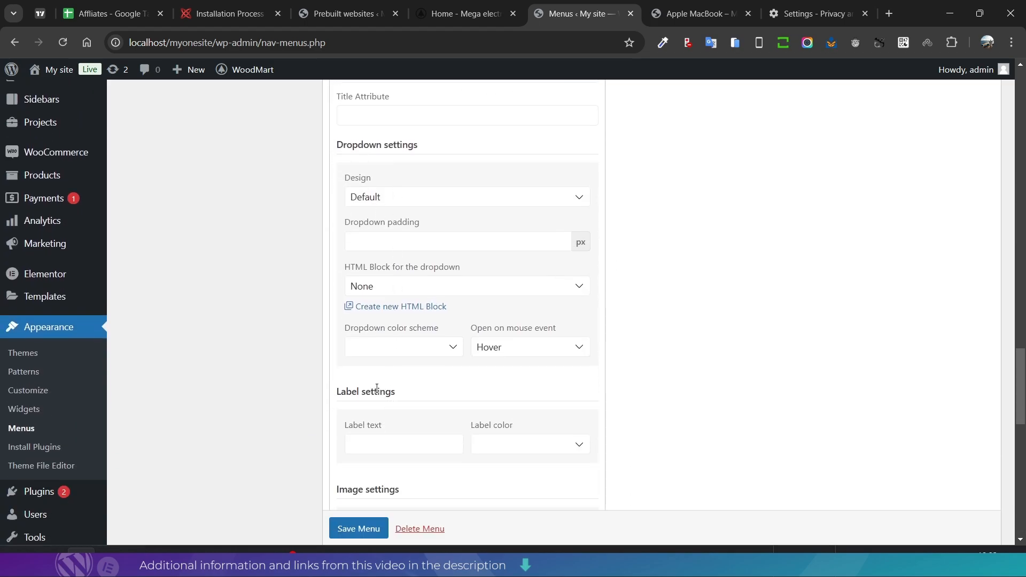
{"action": "scroll", "coordinate": [437, 426], "scroll_direction": "down", "scroll_amount": 3}
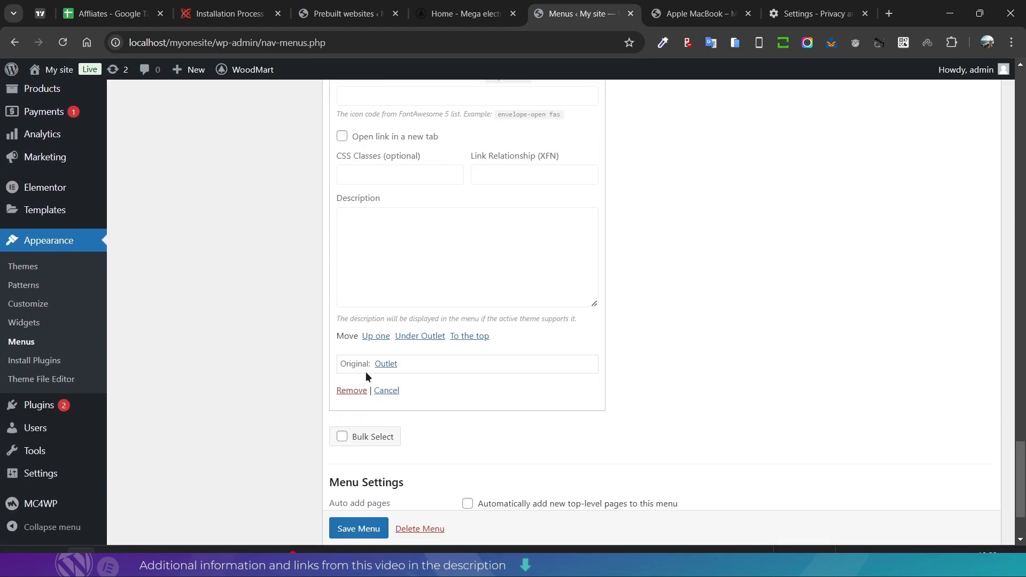
{"action": "left_click", "coordinate": [352, 390]}
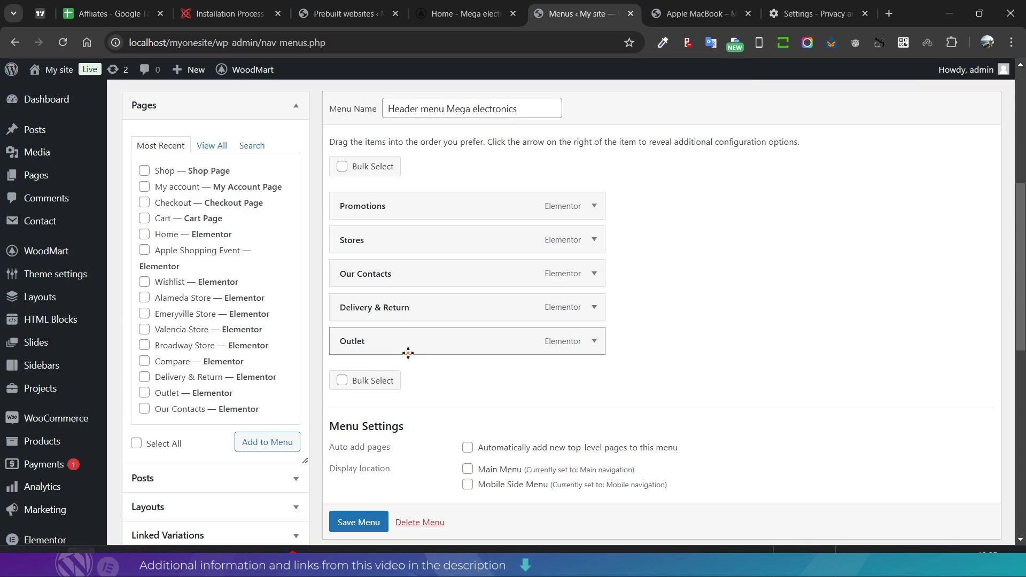
{"action": "left_click", "coordinate": [358, 522]}
{"action": "scroll", "coordinate": [359, 522], "scroll_direction": "down", "scroll_amount": 1}
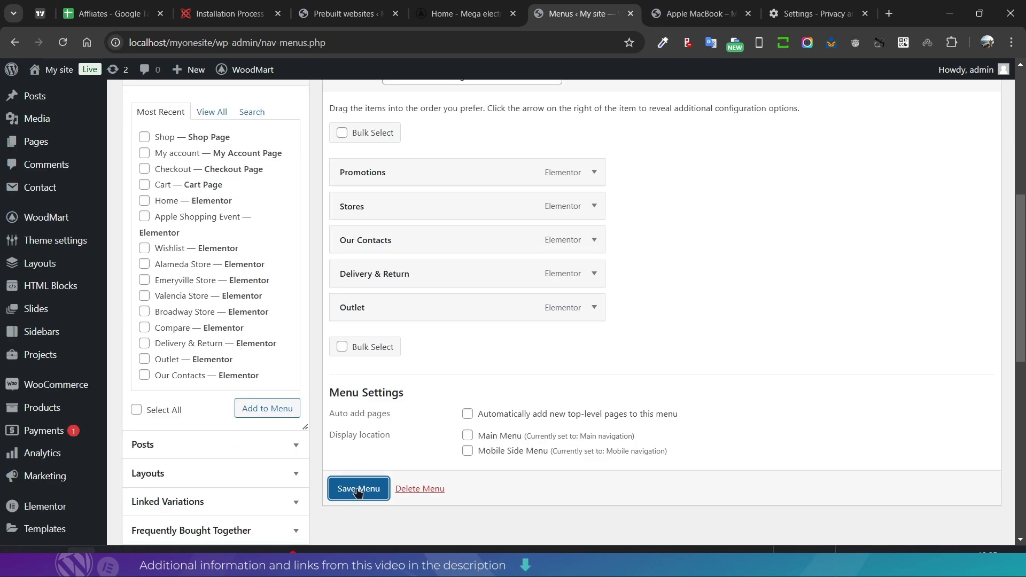
{"action": "left_click", "coordinate": [357, 490]}
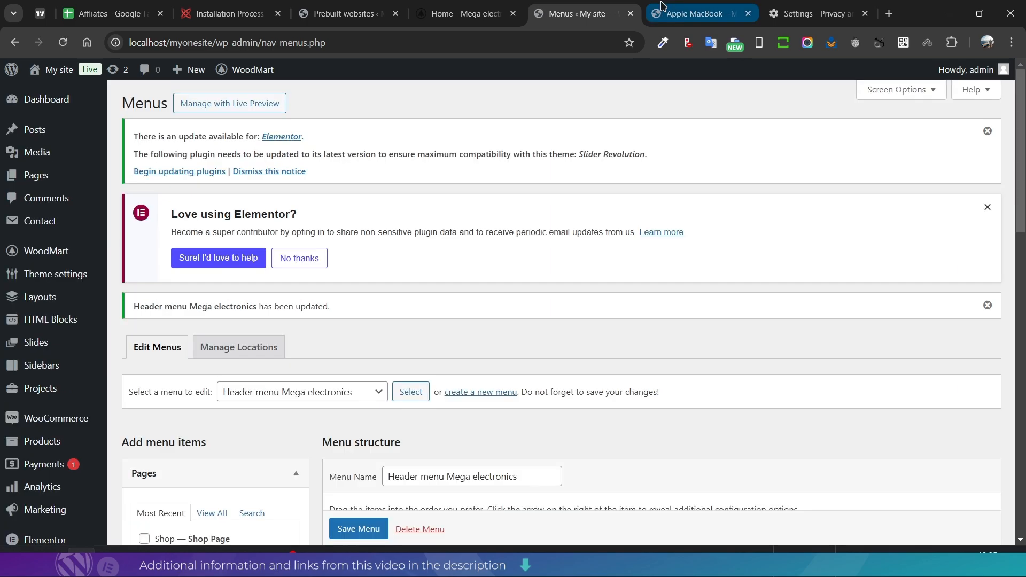
Step: Go to the site's home page from the Apple MacBook category page and check its header menus
{"action": "key", "text": "ctrl+Tab"}
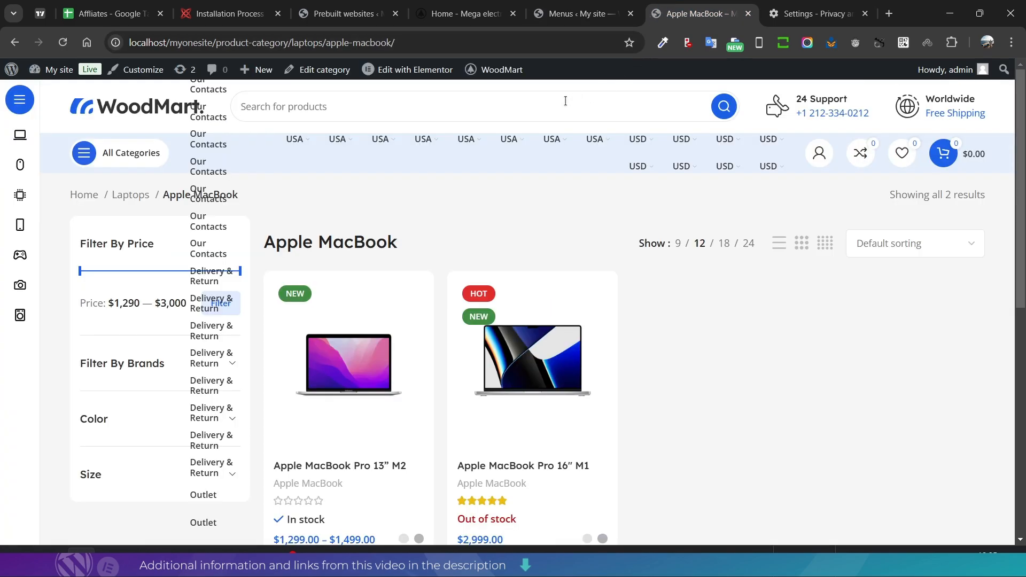
{"action": "left_click", "coordinate": [145, 107]}
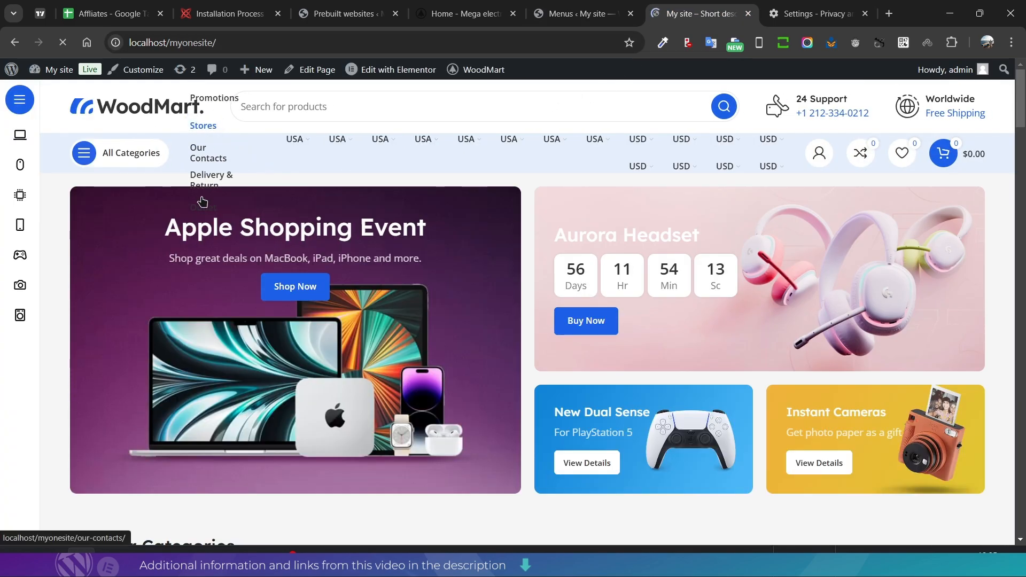
{"action": "mouse_move", "coordinate": [664, 142]}
Step: Load the Header right menu for editing on the Menus page and review its repeated USA and USD items
{"action": "key", "text": "ctrl+shift+Tab"}
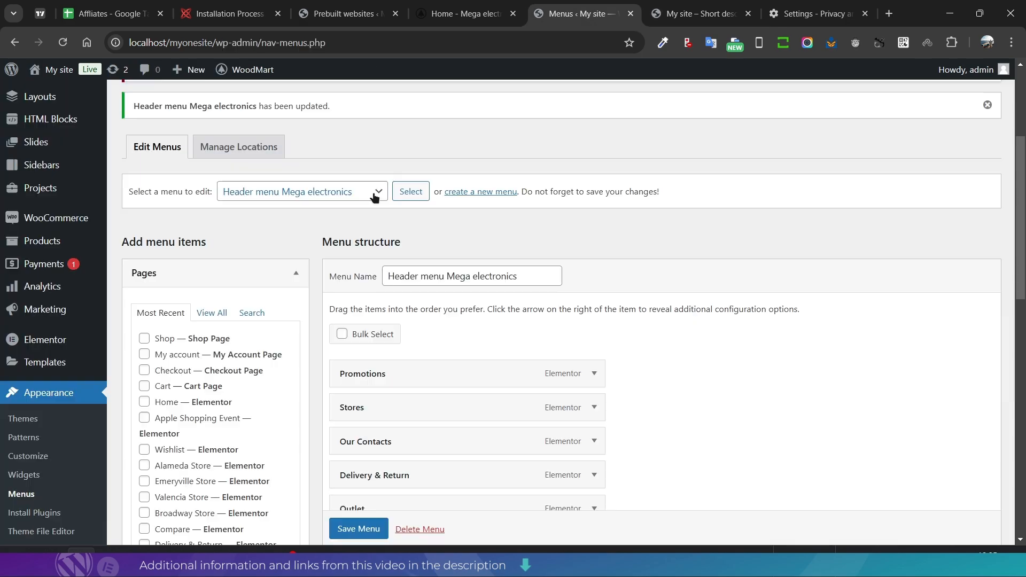
{"action": "left_click", "coordinate": [376, 193]}
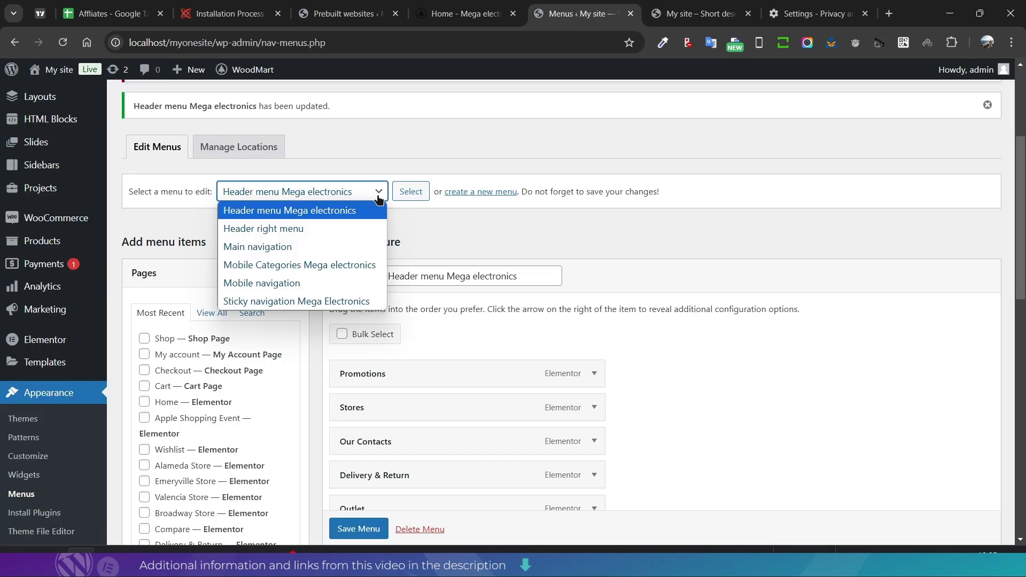
{"action": "left_click", "coordinate": [287, 234]}
{"action": "left_click", "coordinate": [410, 191]}
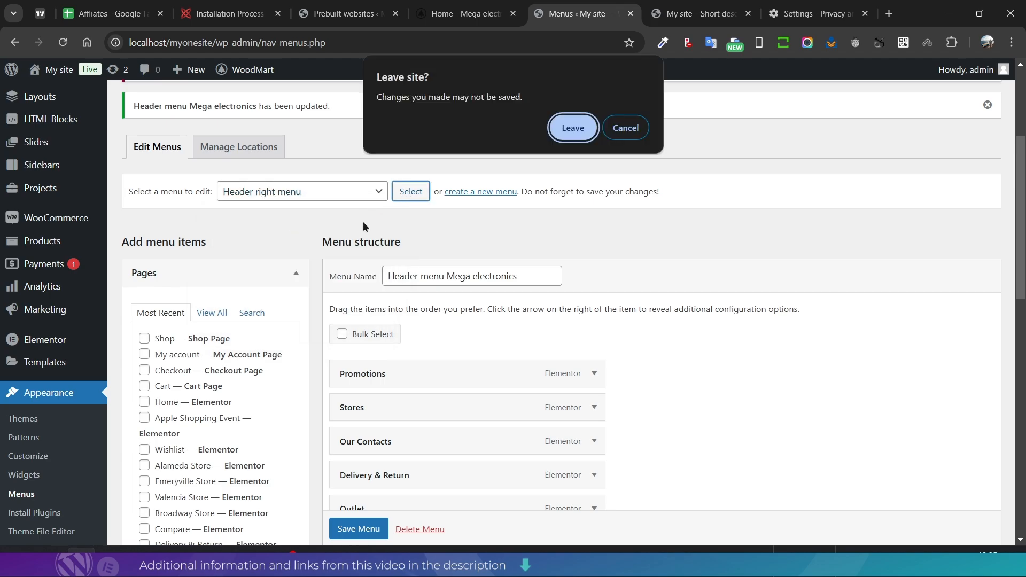
{"action": "left_click", "coordinate": [553, 127]}
{"action": "scroll", "coordinate": [455, 253], "scroll_direction": "down", "scroll_amount": 3}
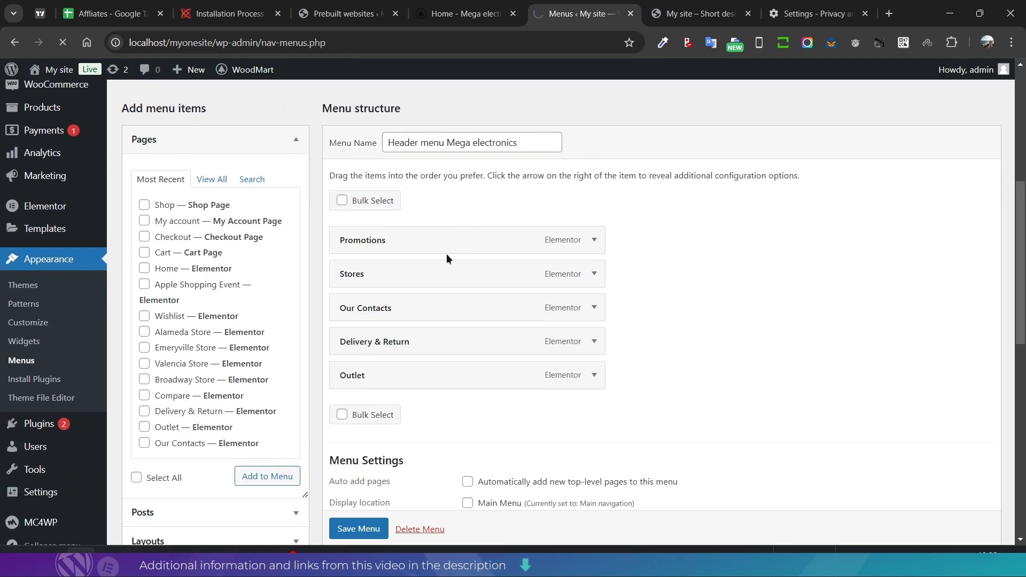
{"action": "scroll", "coordinate": [367, 272], "scroll_direction": "down", "scroll_amount": 3}
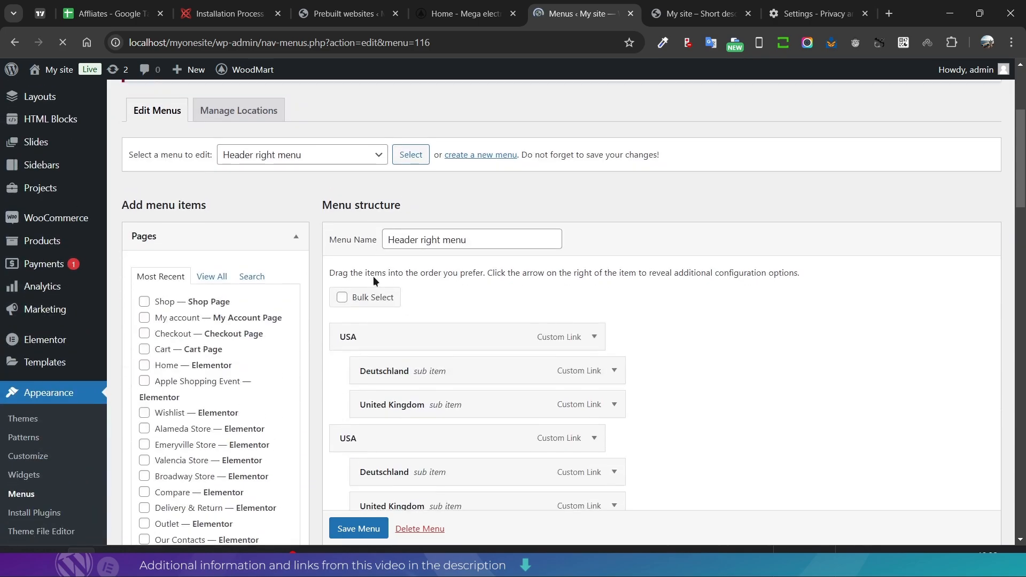
{"action": "scroll", "coordinate": [426, 284], "scroll_direction": "down", "scroll_amount": 5}
{"action": "scroll", "coordinate": [426, 284], "scroll_direction": "up", "scroll_amount": 4}
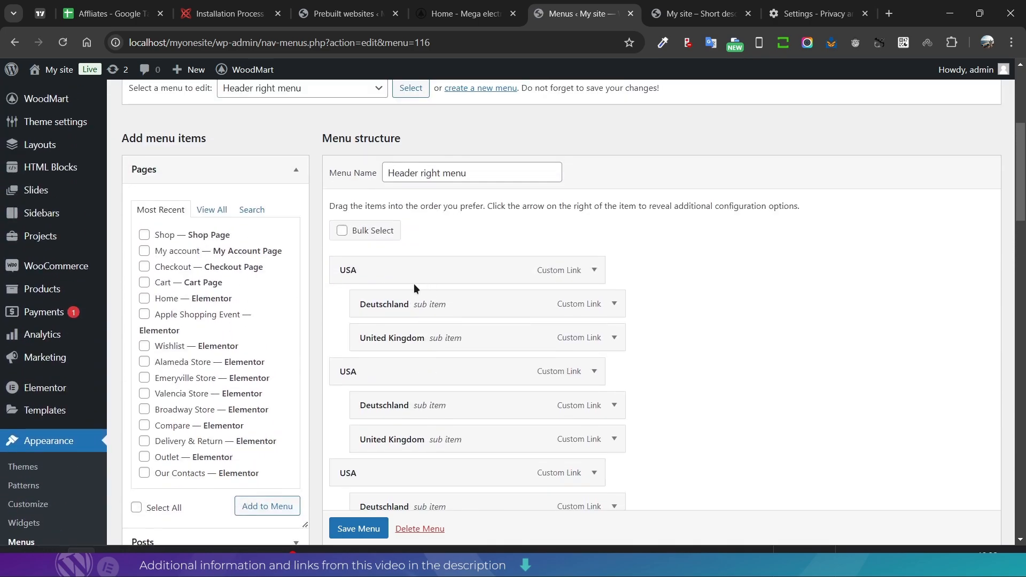
{"action": "scroll", "coordinate": [454, 284], "scroll_direction": "down", "scroll_amount": 10}
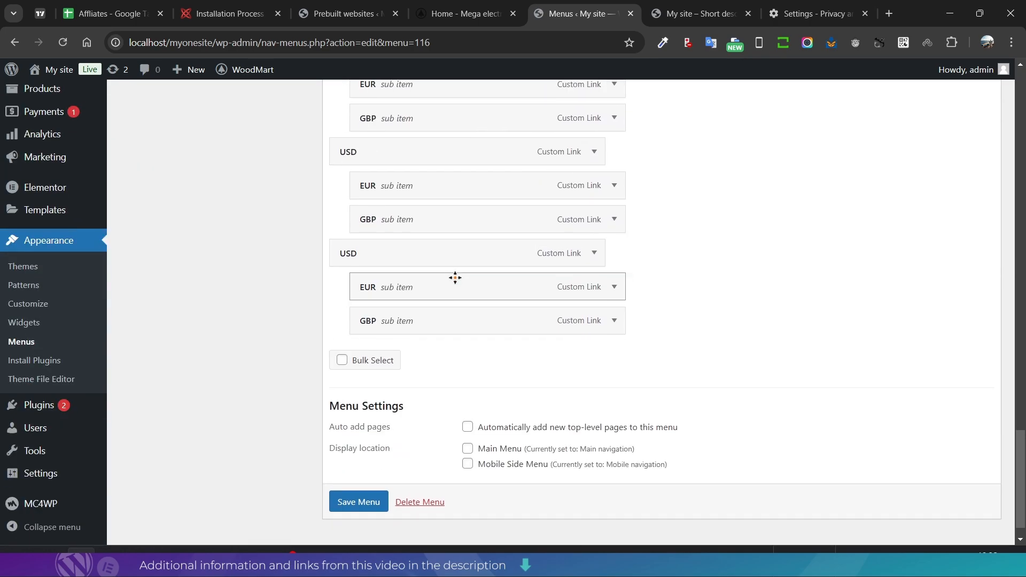
Step: Remove all USD items and duplicate USA items, keeping one USA item with Deutschland and United Kingdom beneath it, and save the menu
{"action": "left_click", "coordinate": [595, 224]}
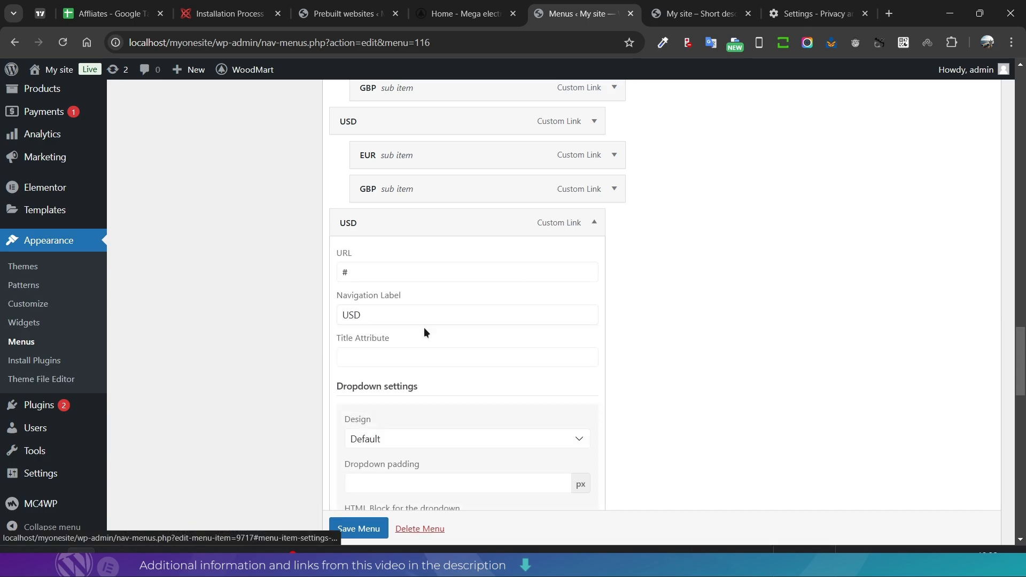
{"action": "scroll", "coordinate": [424, 327], "scroll_direction": "down", "scroll_amount": 12}
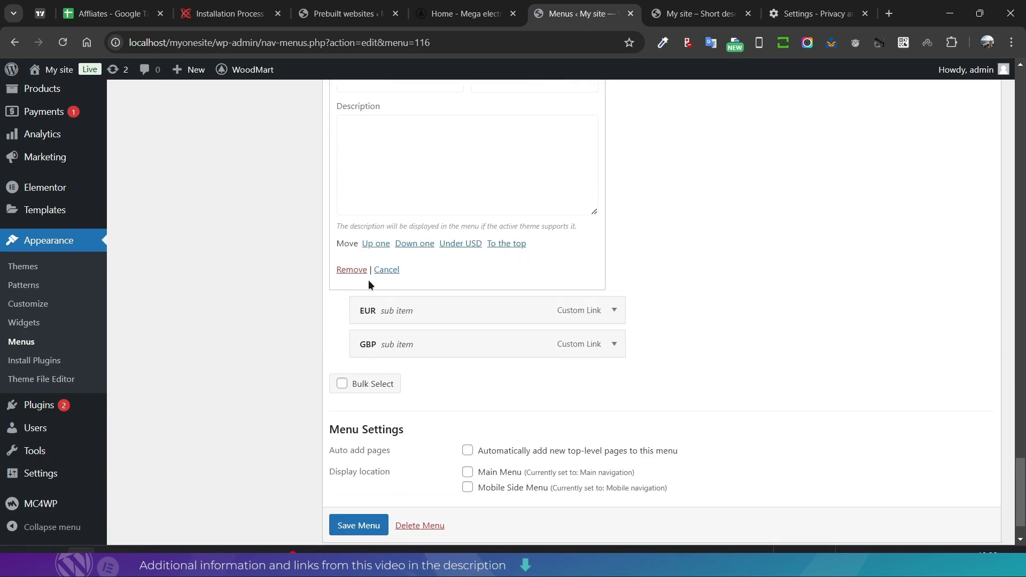
{"action": "left_click", "coordinate": [353, 270]}
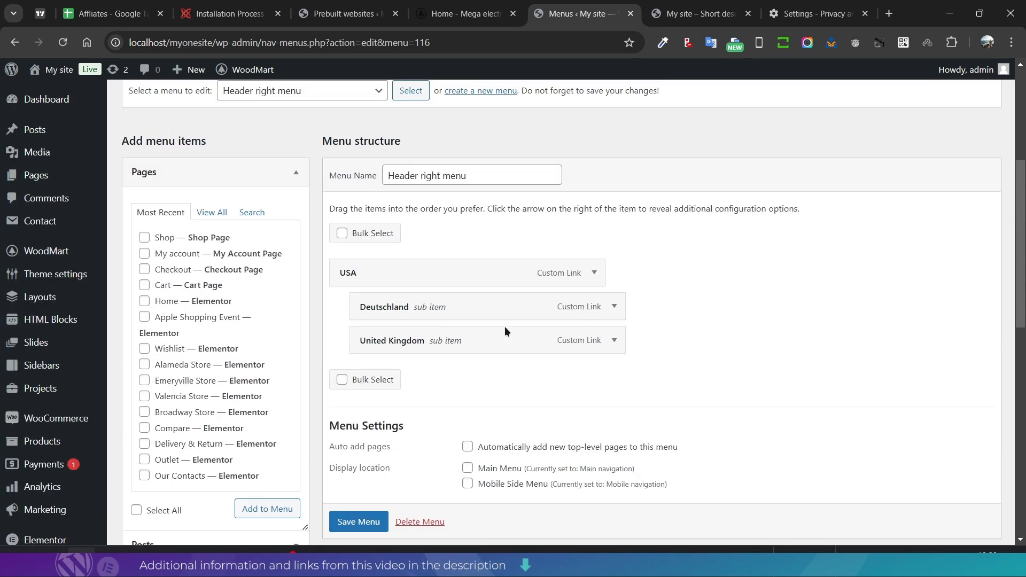
{"action": "scroll", "coordinate": [351, 486], "scroll_direction": "down", "scroll_amount": 3}
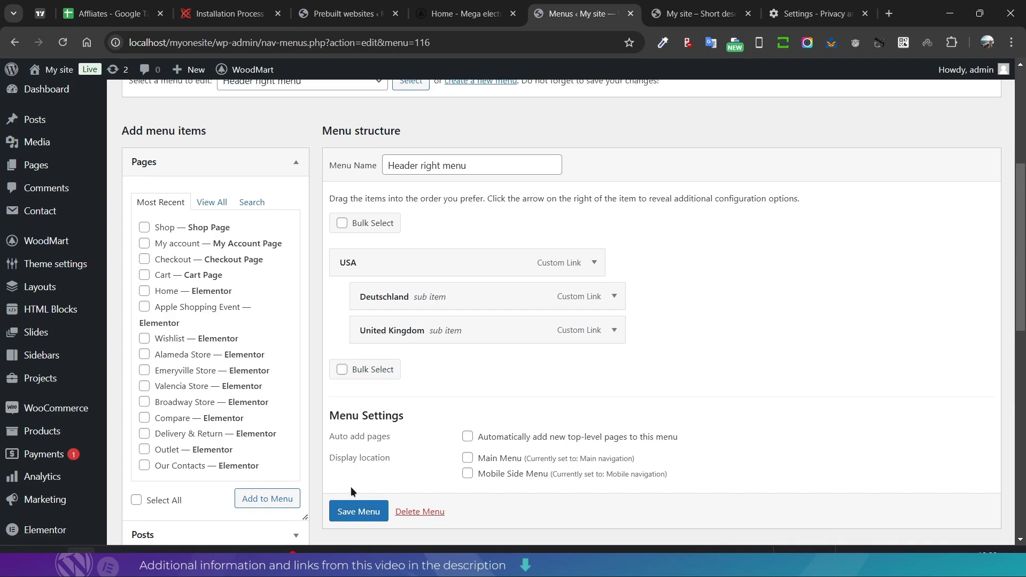
{"action": "left_click", "coordinate": [353, 388]}
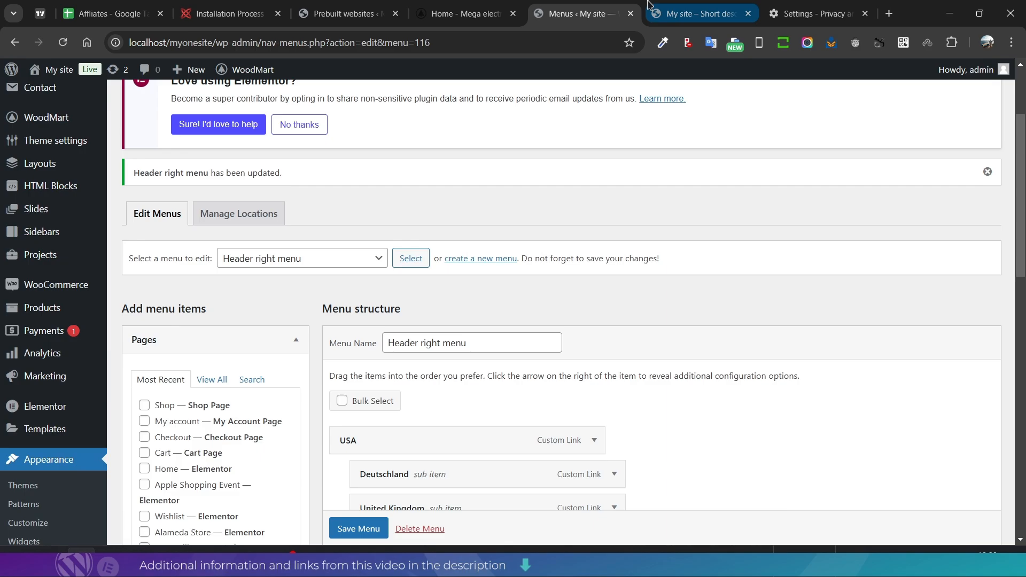
Step: Reload the site's front page and check the header navigation, the USA dropdown and the account and compare icons
{"action": "left_click", "coordinate": [647, 16]}
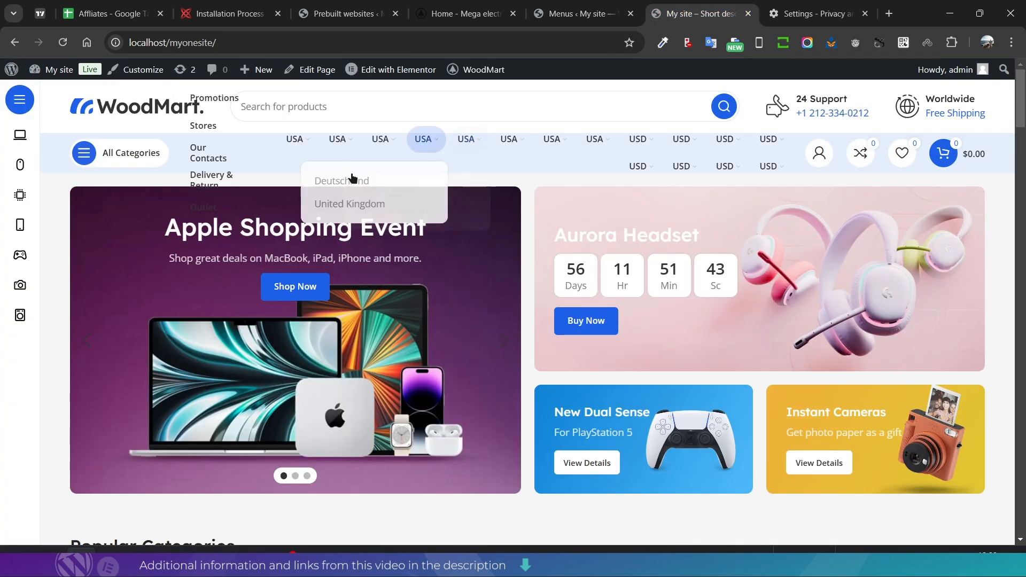
{"action": "left_click", "coordinate": [62, 42]}
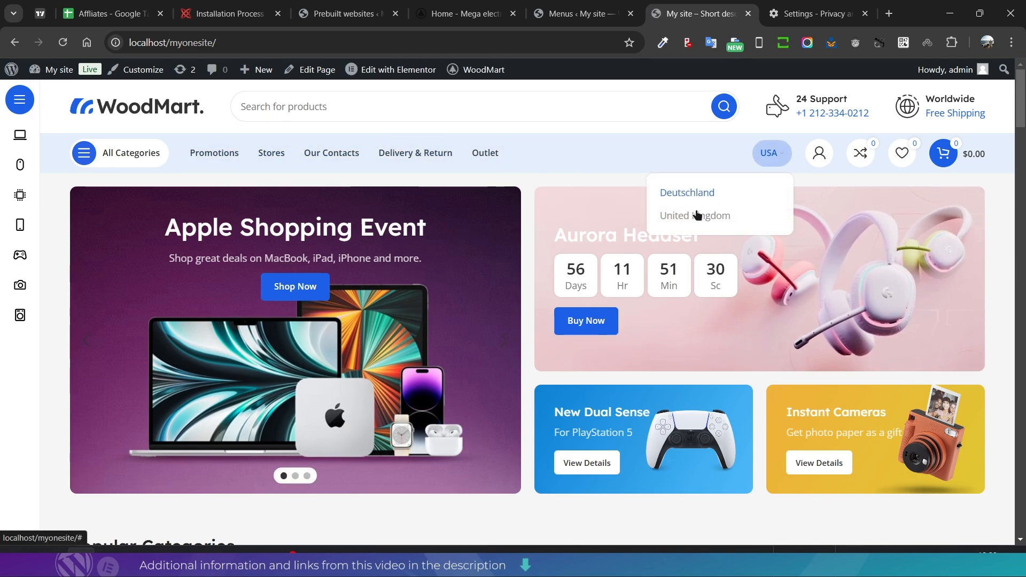
{"action": "mouse_move", "coordinate": [822, 171]}
{"action": "mouse_move", "coordinate": [820, 152]}
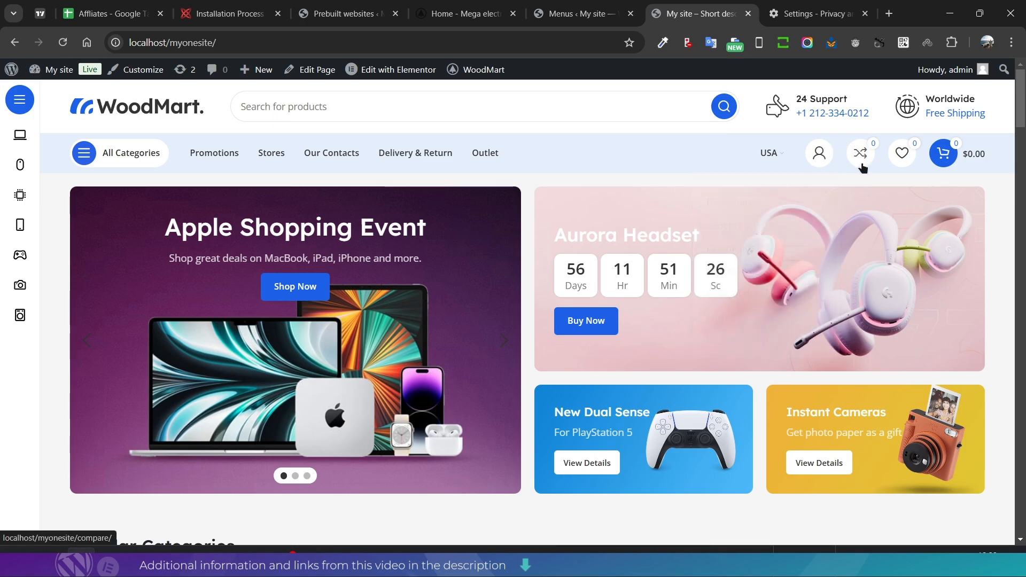
Step: Check the home page's promotional banners by moving through the Apple Shopping Event slider and looking over the Aurora Headset banner
{"action": "scroll", "coordinate": [344, 250], "scroll_direction": "down", "scroll_amount": 1}
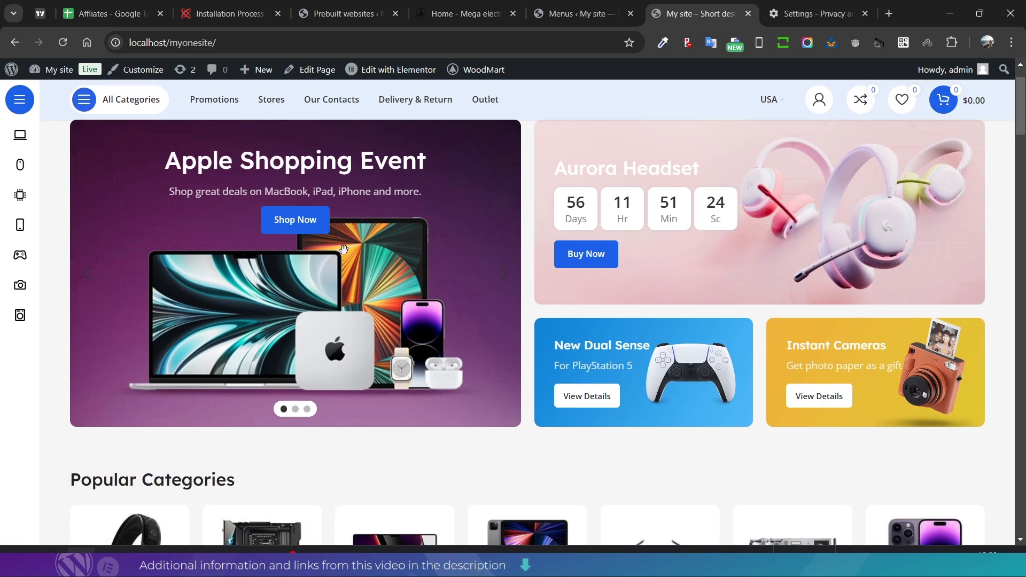
{"action": "left_click", "coordinate": [295, 413]}
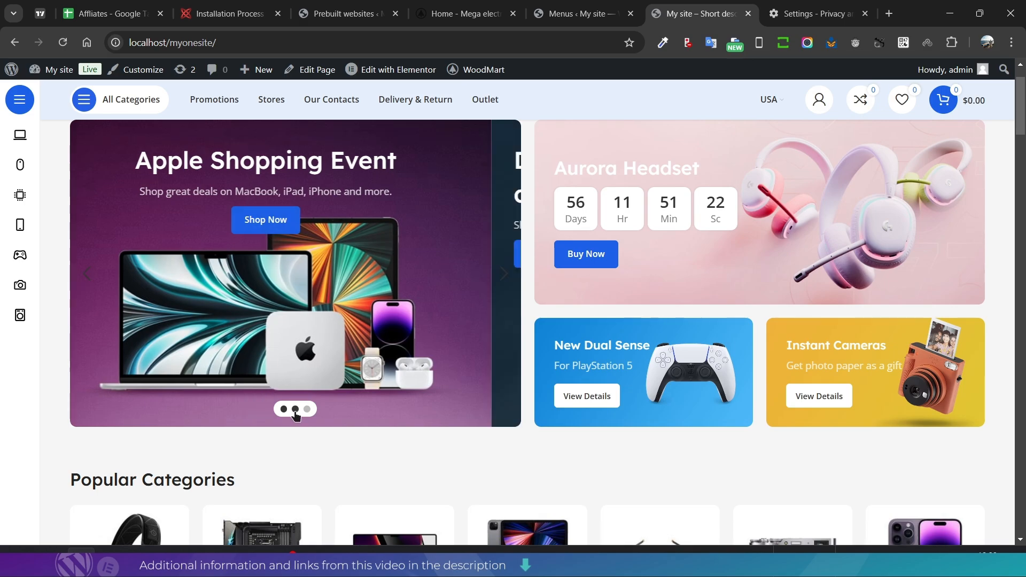
{"action": "left_click_drag", "start_coordinate": [395, 325], "coordinate": [360, 327]}
{"action": "left_click_drag", "start_coordinate": [481, 307], "coordinate": [443, 309]}
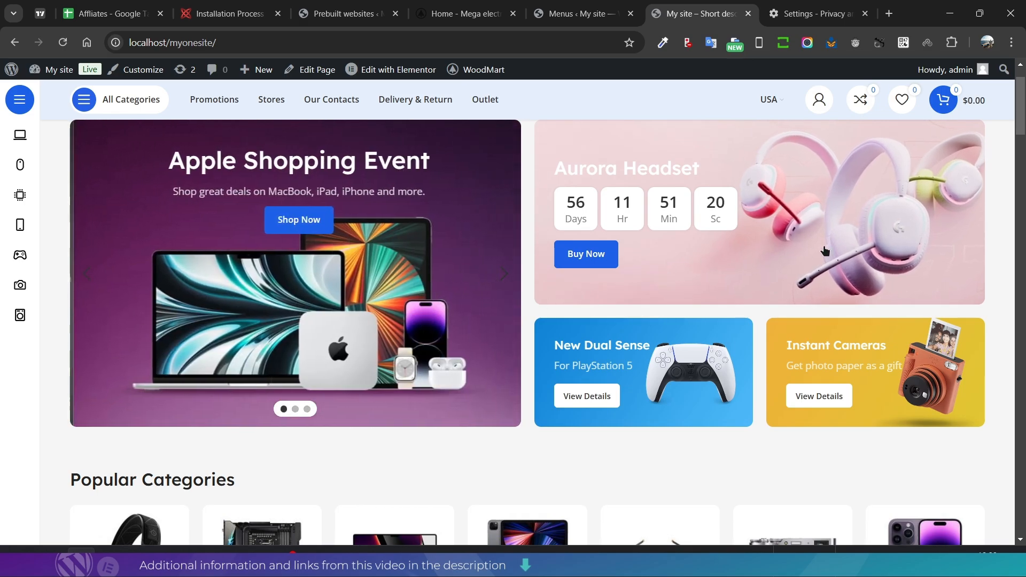
{"action": "left_click_drag", "start_coordinate": [931, 247], "coordinate": [806, 246]}
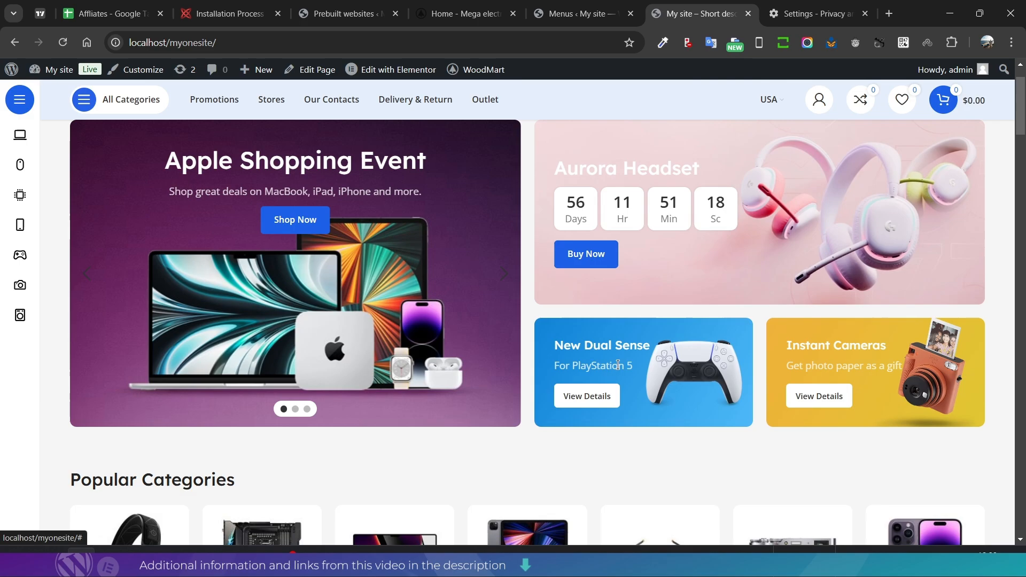
Step: Review the home page from Popular Categories through the product, article and footer sections, and return to its beginning
{"action": "scroll", "coordinate": [435, 268], "scroll_direction": "down", "scroll_amount": 5}
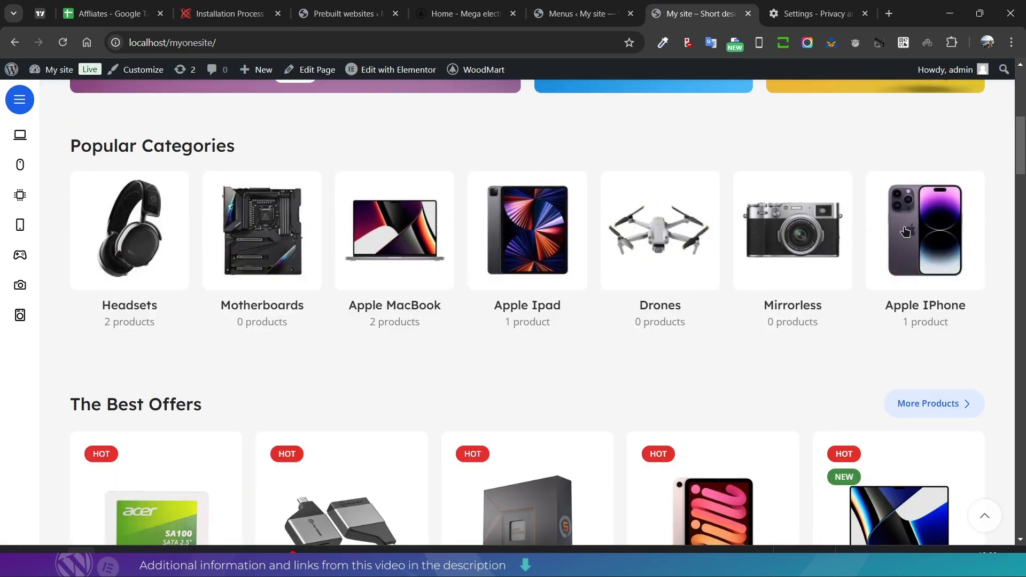
{"action": "scroll", "coordinate": [910, 231], "scroll_direction": "down", "scroll_amount": 4}
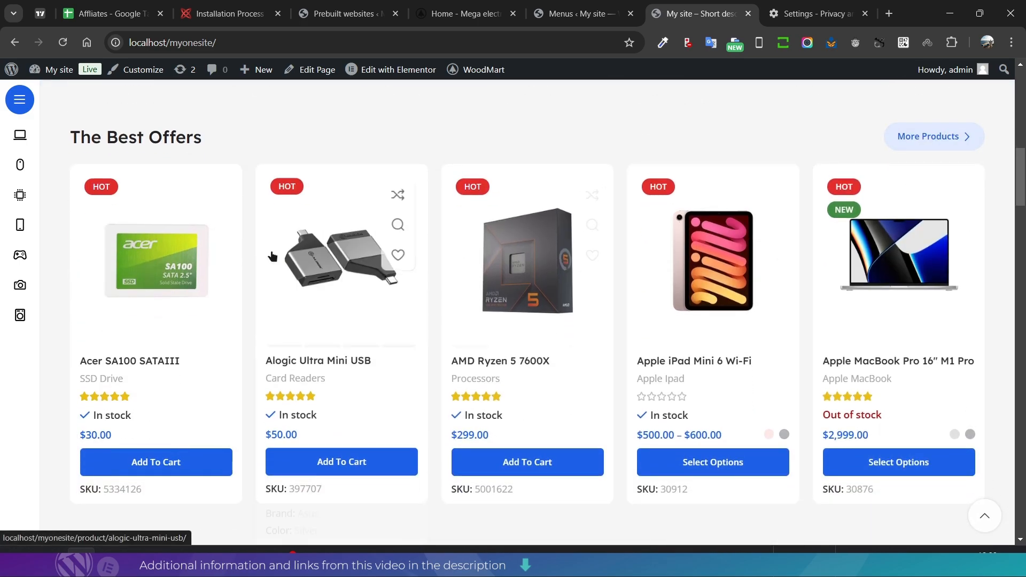
{"action": "scroll", "coordinate": [91, 211], "scroll_direction": "down", "scroll_amount": 8}
{"action": "scroll", "coordinate": [149, 231], "scroll_direction": "down", "scroll_amount": 7}
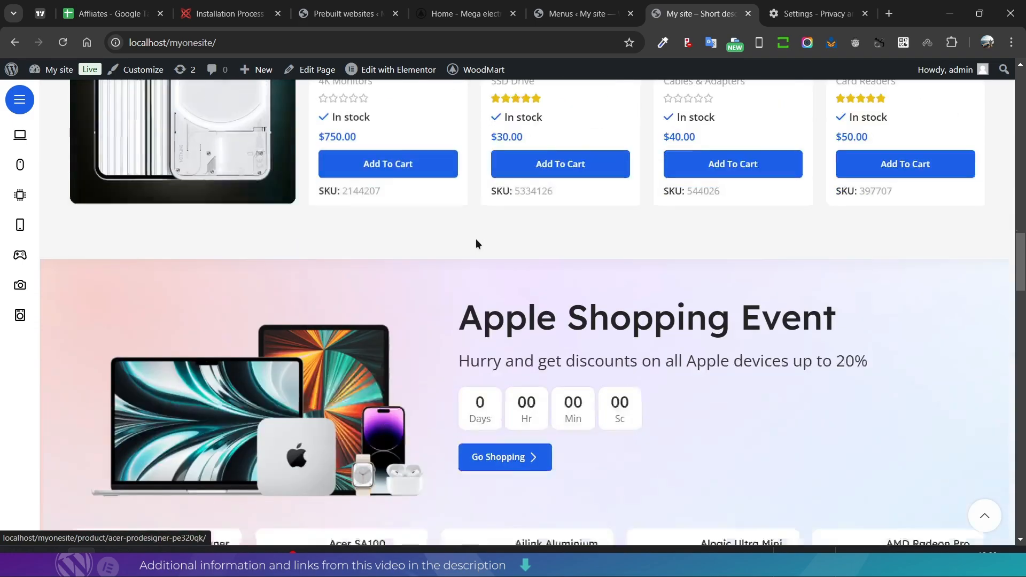
{"action": "scroll", "coordinate": [496, 331], "scroll_direction": "down", "scroll_amount": 9}
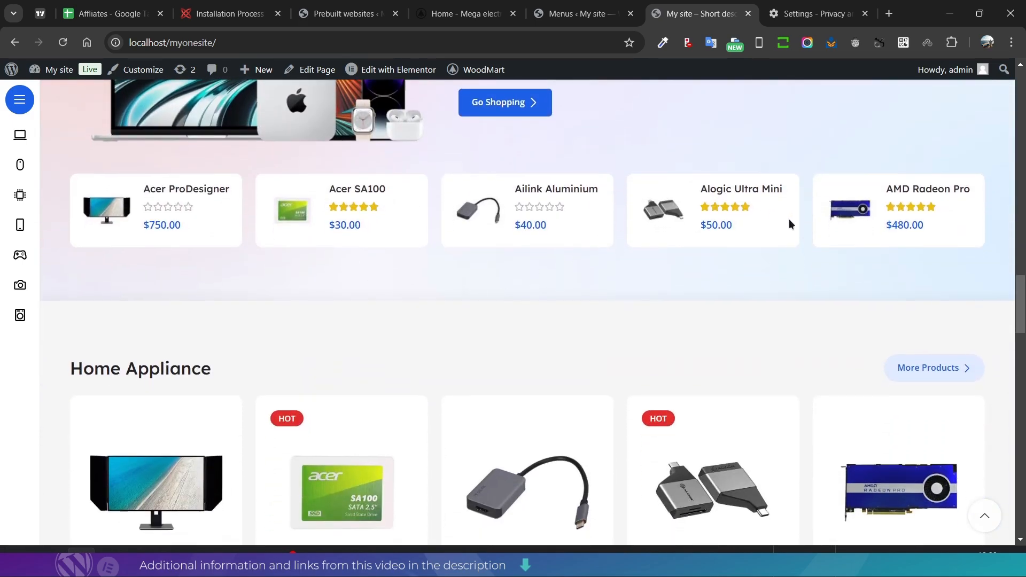
{"action": "scroll", "coordinate": [566, 239], "scroll_direction": "down", "scroll_amount": 15}
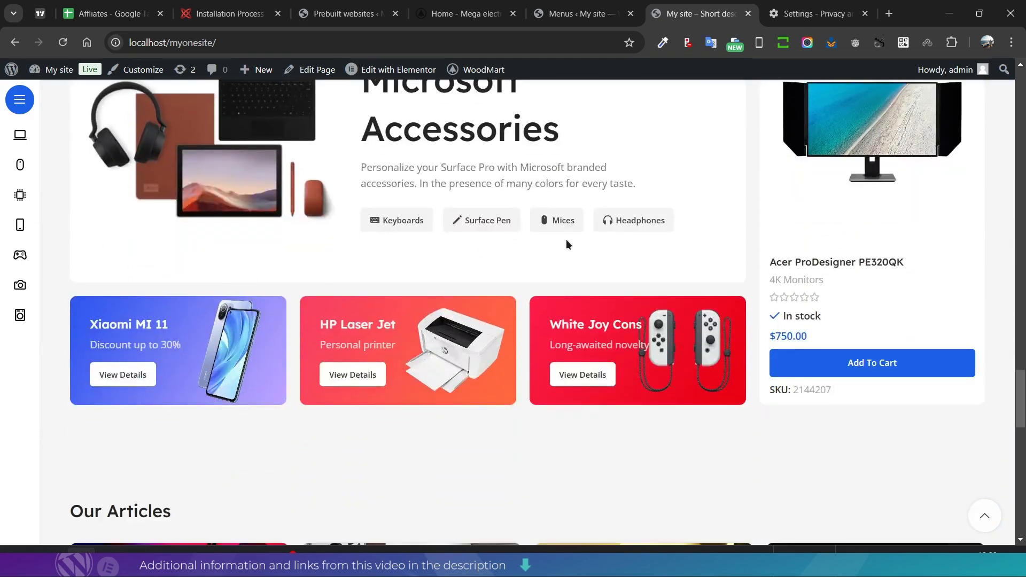
{"action": "scroll", "coordinate": [672, 242], "scroll_direction": "up", "scroll_amount": 5}
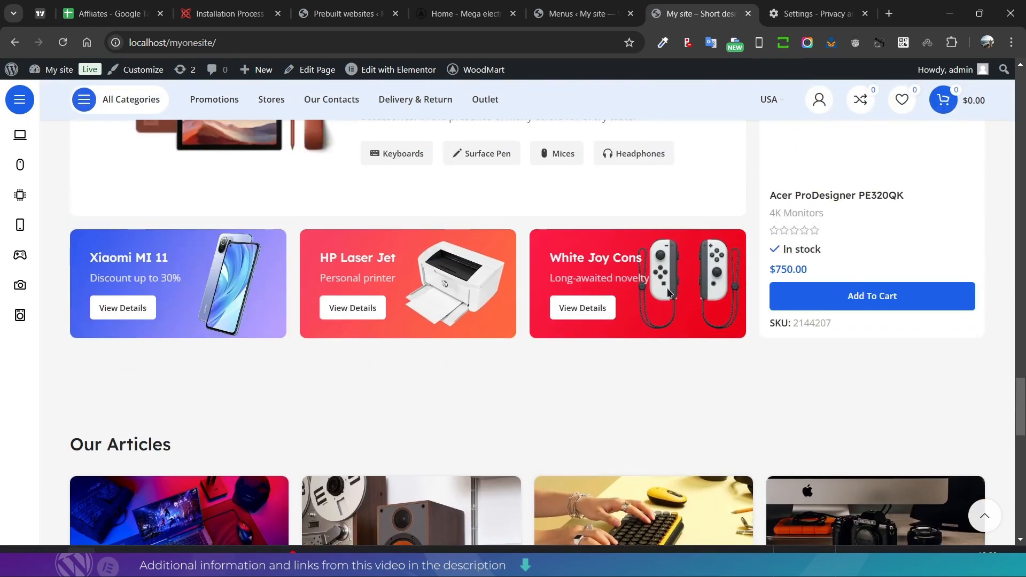
{"action": "scroll", "coordinate": [228, 287], "scroll_direction": "down", "scroll_amount": 7}
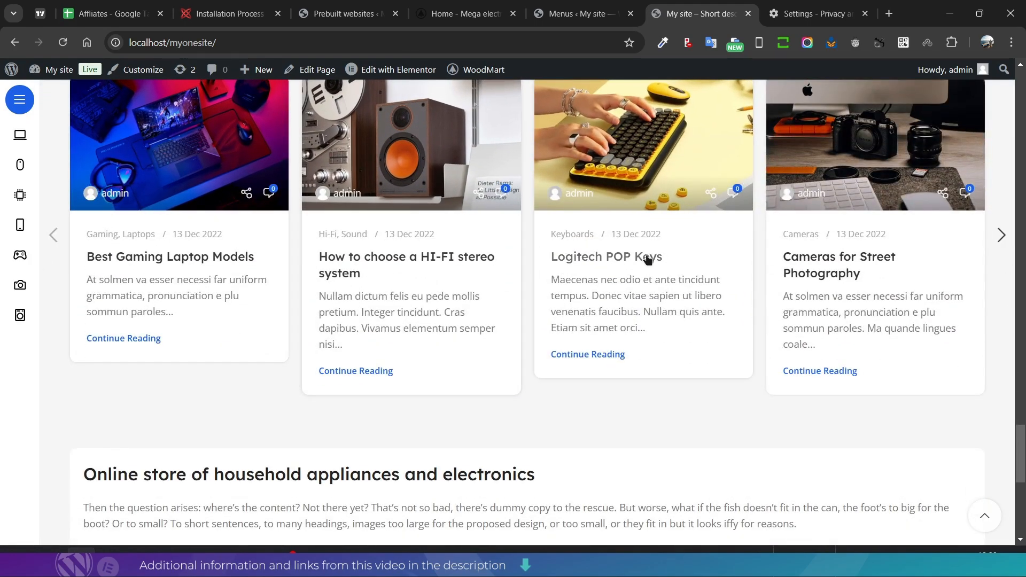
{"action": "scroll", "coordinate": [825, 261], "scroll_direction": "down", "scroll_amount": 5}
{"action": "scroll", "coordinate": [251, 238], "scroll_direction": "down", "scroll_amount": 2}
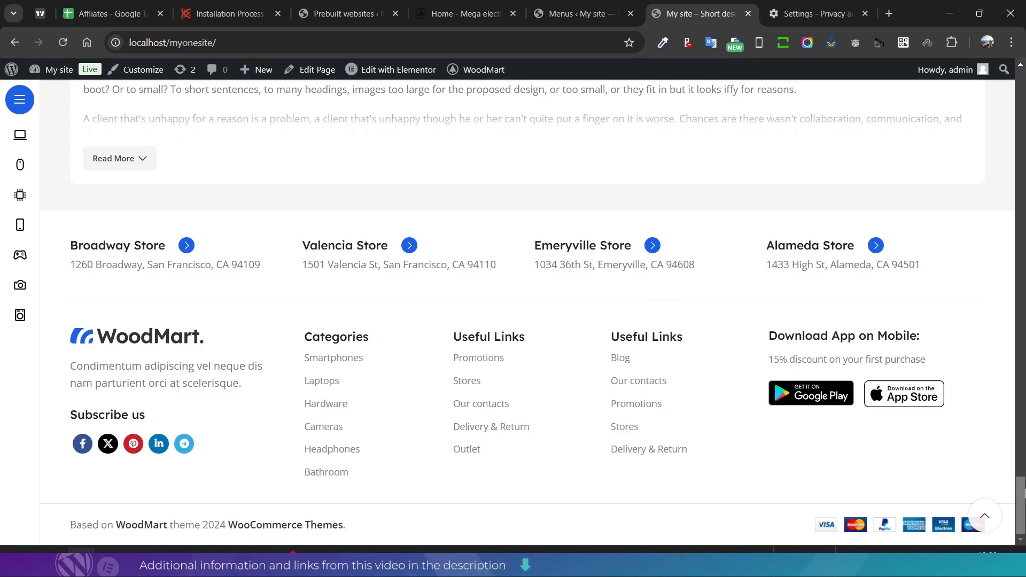
{"action": "left_click_drag", "start_coordinate": [1024, 491], "coordinate": [1025, 521]}
{"action": "left_click", "coordinate": [986, 516]}
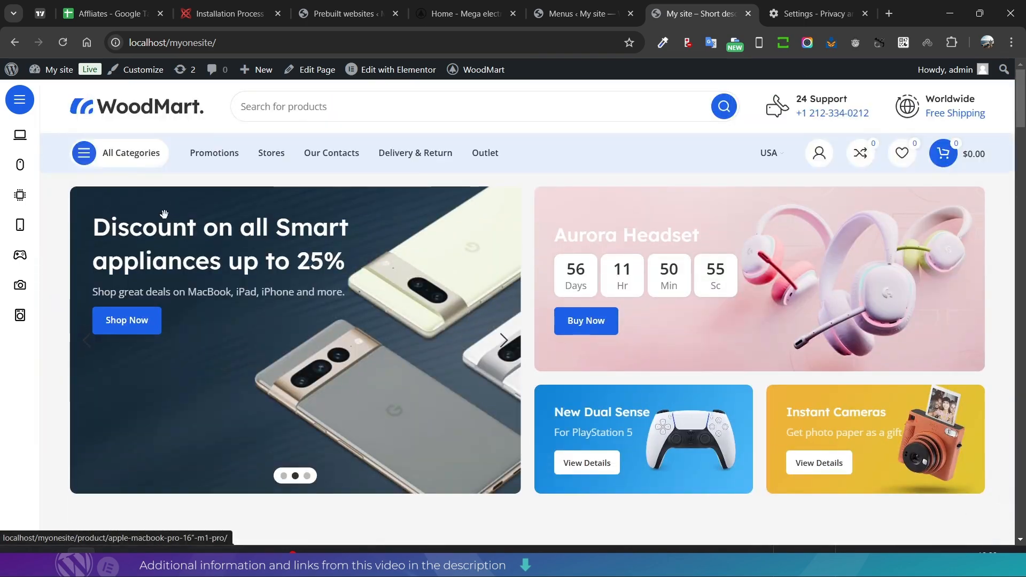
Step: Expand the All Categories side menu and check the Laptops, Tablets & PCs submenu and the remaining categories
{"action": "mouse_move", "coordinate": [22, 107]}
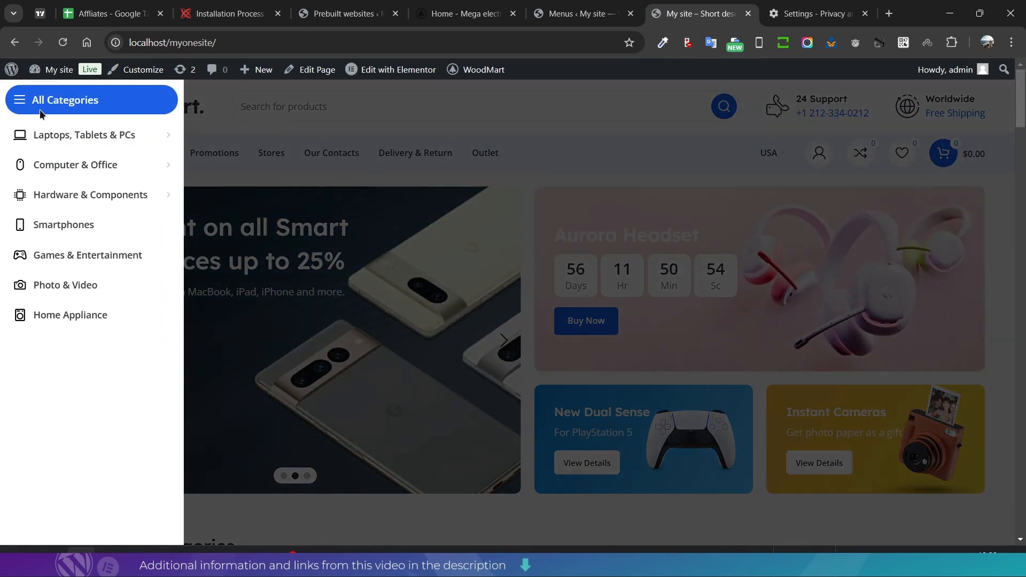
{"action": "mouse_move", "coordinate": [58, 140]}
{"action": "scroll", "coordinate": [216, 284], "scroll_direction": "down", "scroll_amount": 2}
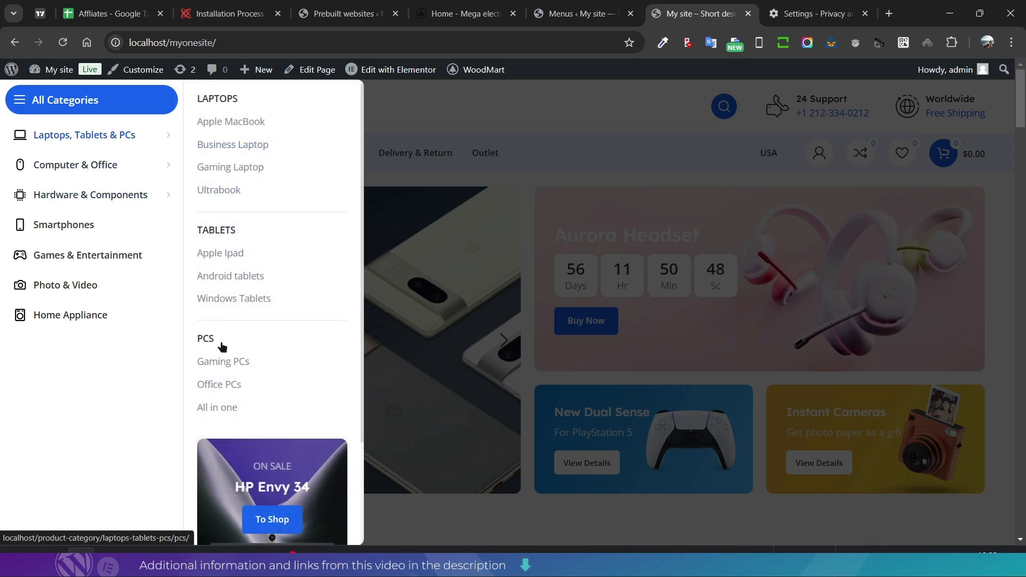
{"action": "scroll", "coordinate": [222, 346], "scroll_direction": "down", "scroll_amount": 2}
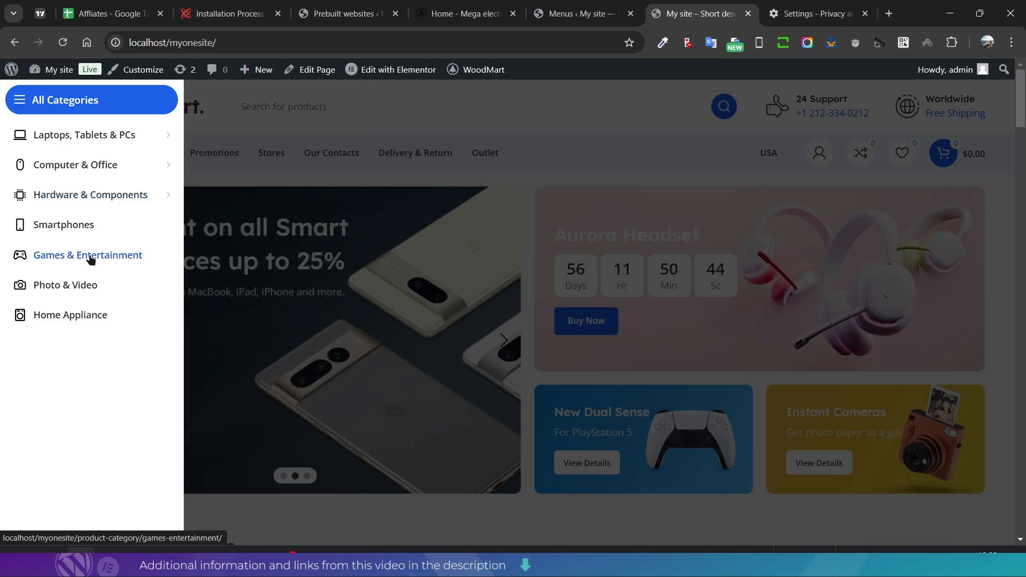
Step: Go to the Stores page and review its store cards and text sections
{"action": "left_click", "coordinate": [62, 289]}
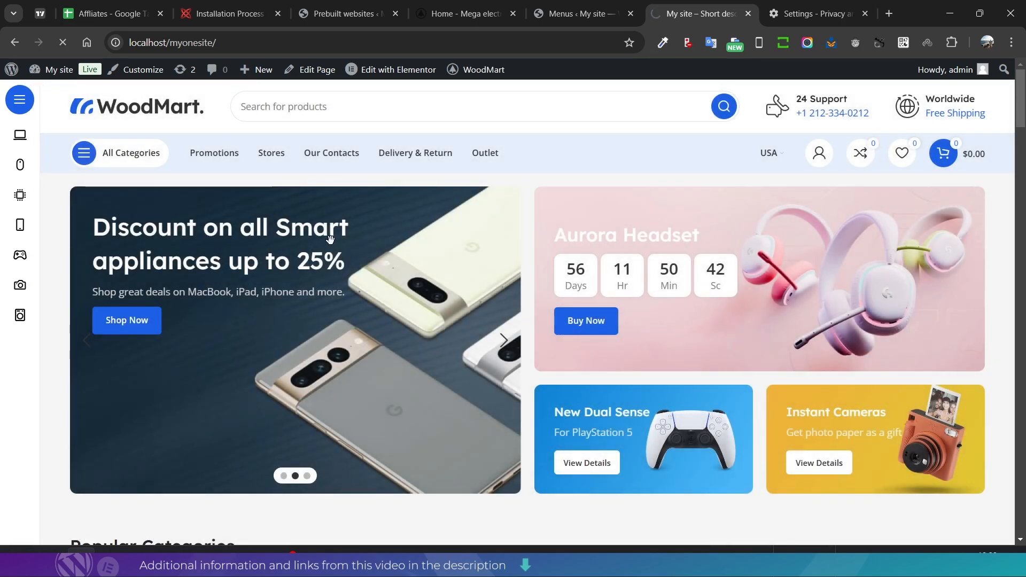
{"action": "scroll", "coordinate": [283, 277], "scroll_direction": "down", "scroll_amount": 8}
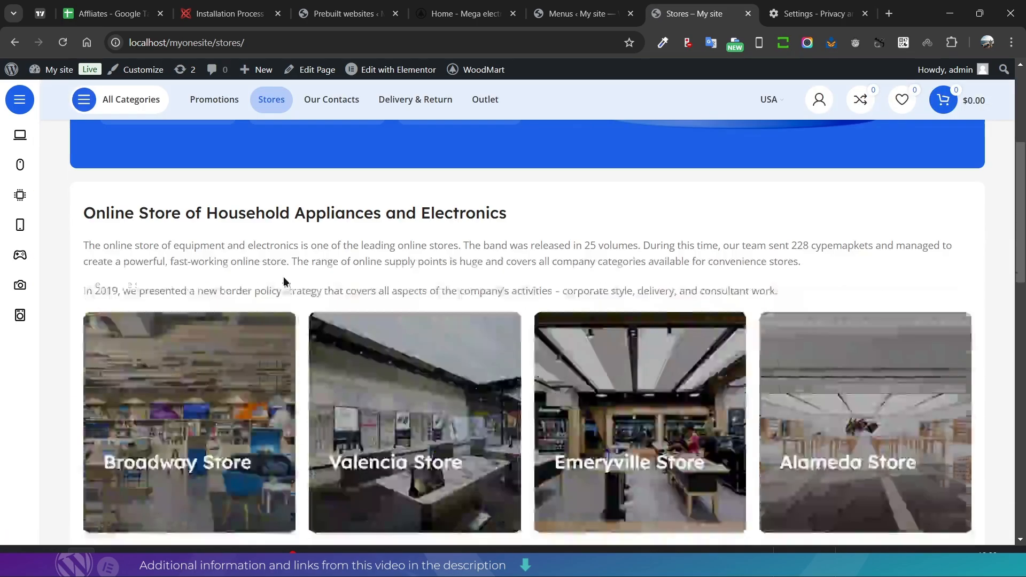
{"action": "scroll", "coordinate": [283, 277], "scroll_direction": "down", "scroll_amount": 10}
{"action": "scroll", "coordinate": [283, 267], "scroll_direction": "up", "scroll_amount": 15}
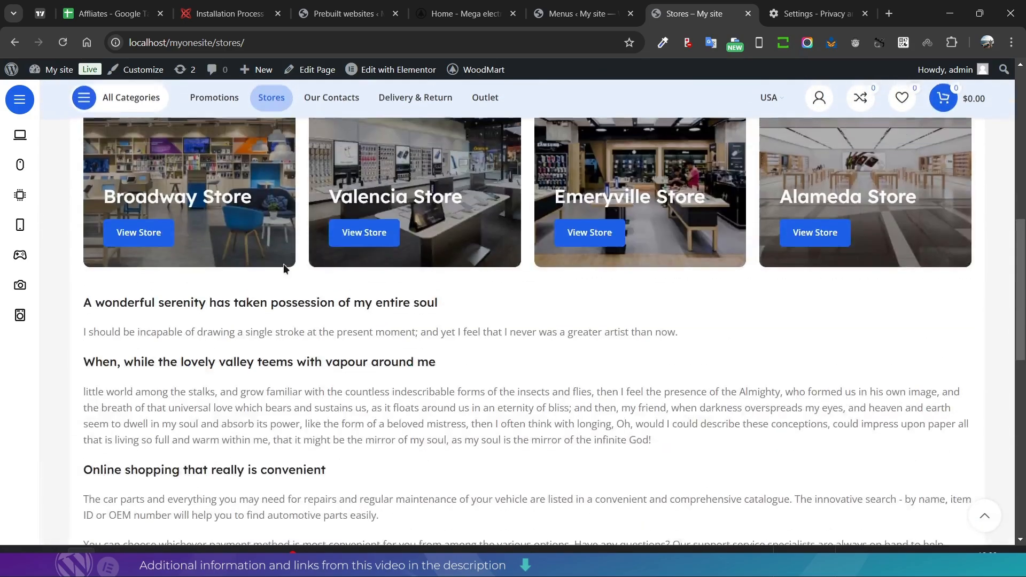
Step: Go to the Promotions page and review its offer banners and the text beneath them
{"action": "left_click", "coordinate": [221, 163]}
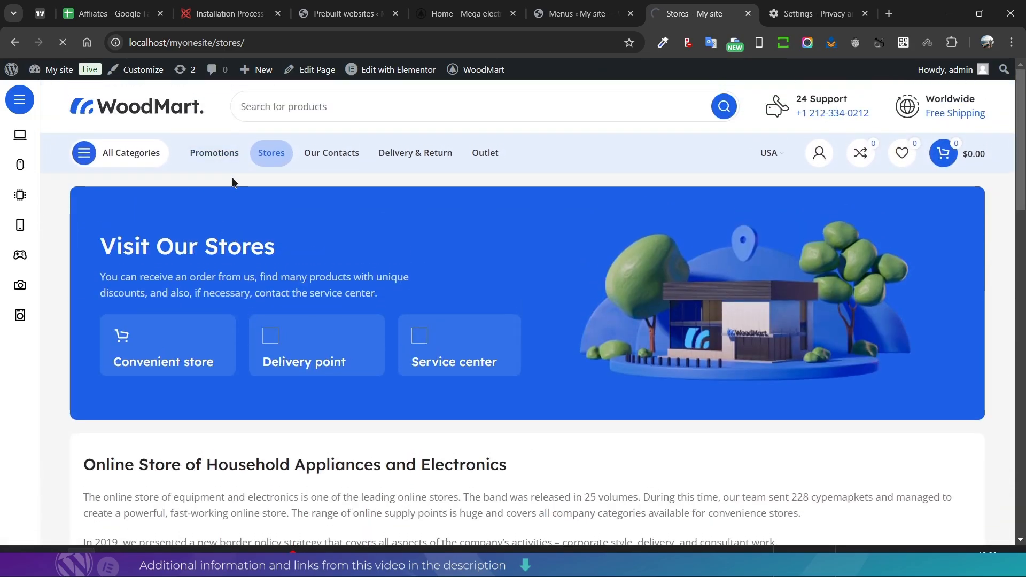
{"action": "scroll", "coordinate": [321, 229], "scroll_direction": "down", "scroll_amount": 15}
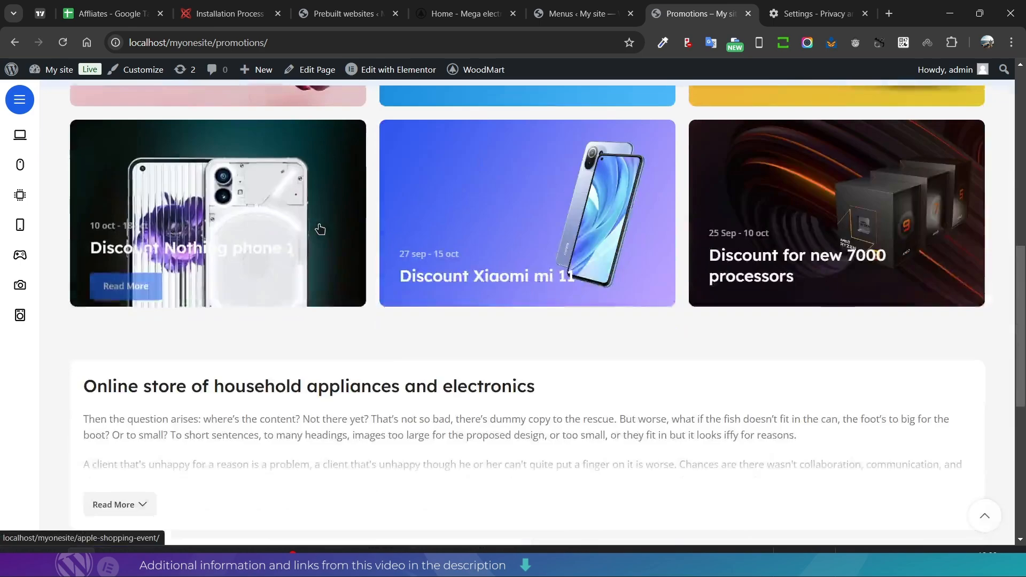
{"action": "scroll", "coordinate": [314, 266], "scroll_direction": "up", "scroll_amount": 10}
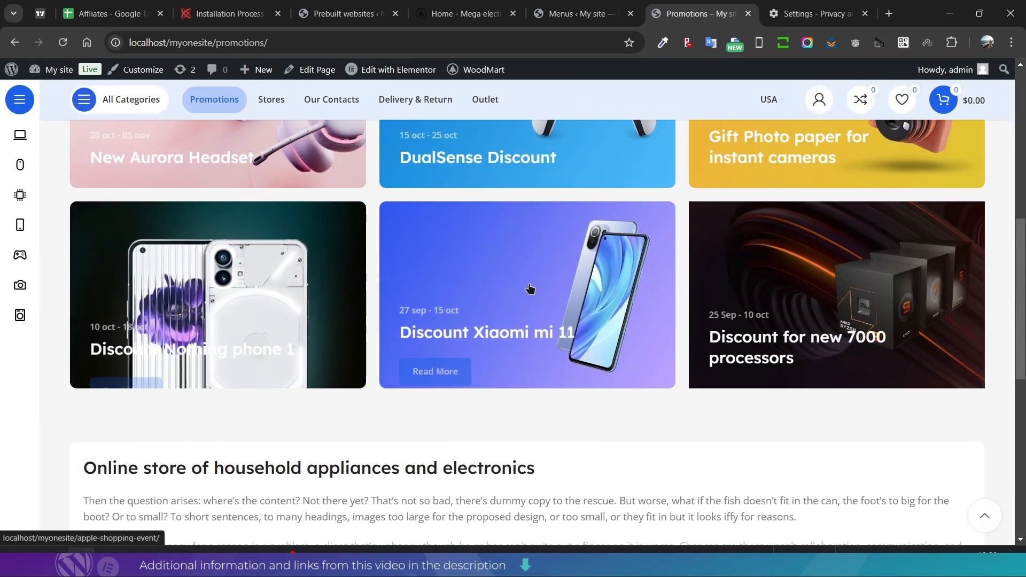
{"action": "scroll", "coordinate": [780, 290], "scroll_direction": "up", "scroll_amount": 5}
{"action": "scroll", "coordinate": [123, 422], "scroll_direction": "up", "scroll_amount": 4}
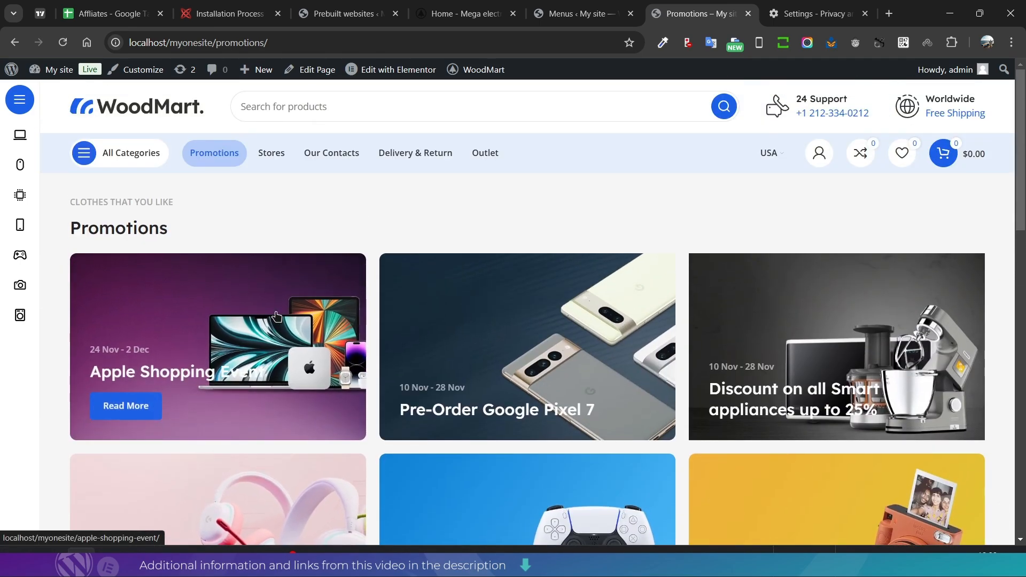
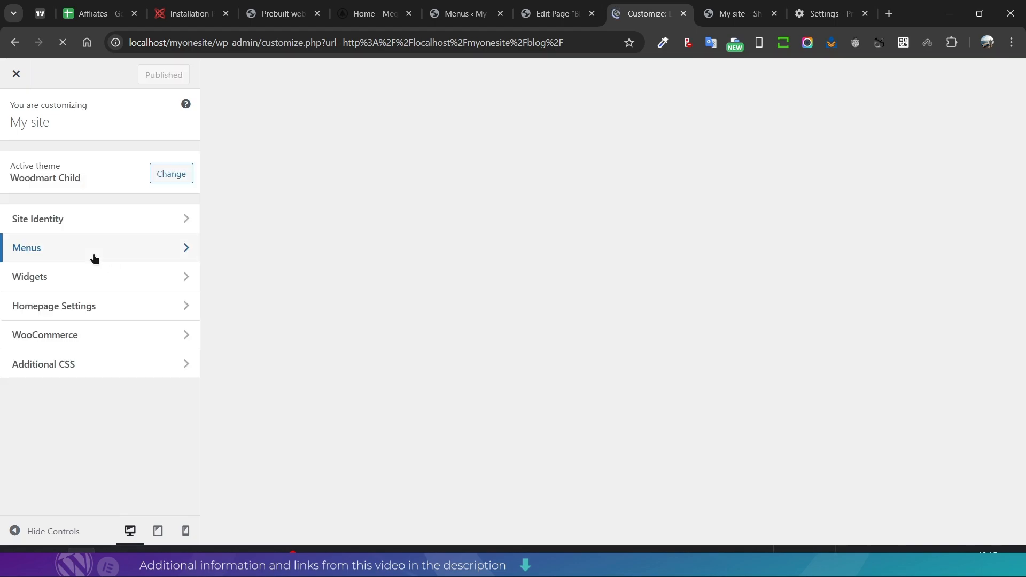
Step: Check the items of the Header menu Mega electronics and the Header right menu in the Customizer's menu settings
{"action": "left_click", "coordinate": [90, 255]}
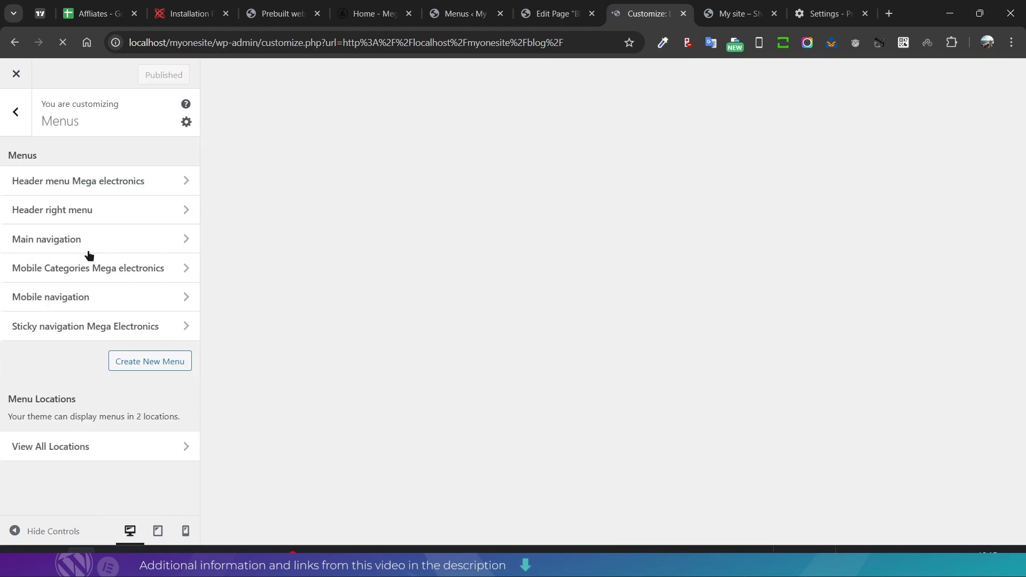
{"action": "left_click", "coordinate": [128, 188]}
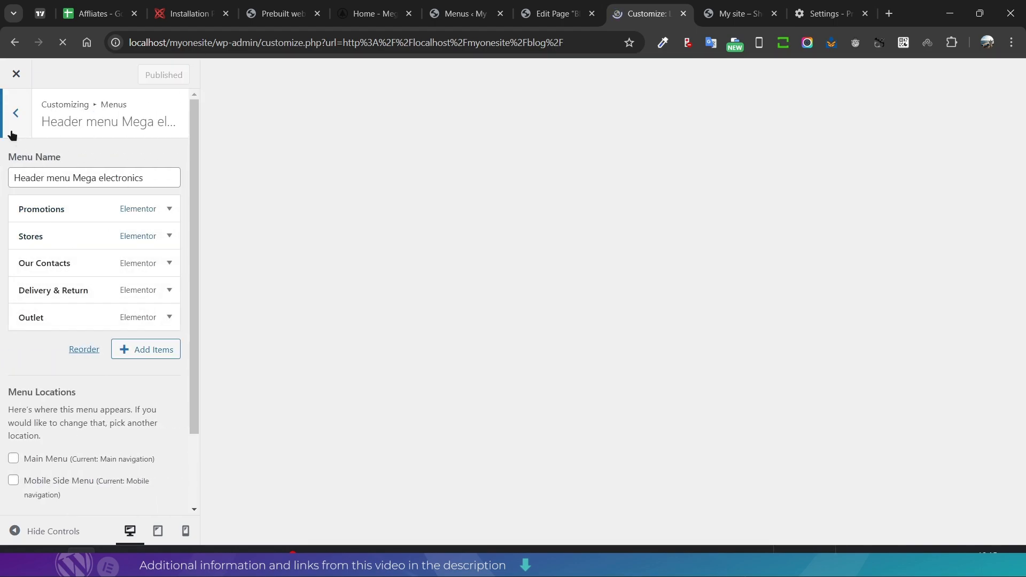
{"action": "left_click", "coordinate": [14, 121]}
{"action": "left_click", "coordinate": [75, 216]}
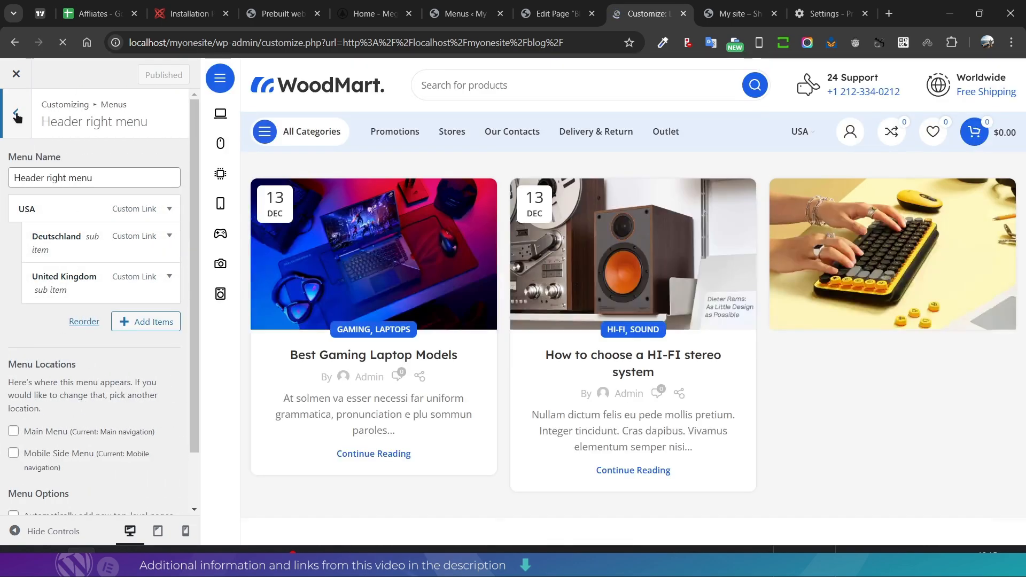
{"action": "left_click", "coordinate": [17, 115]}
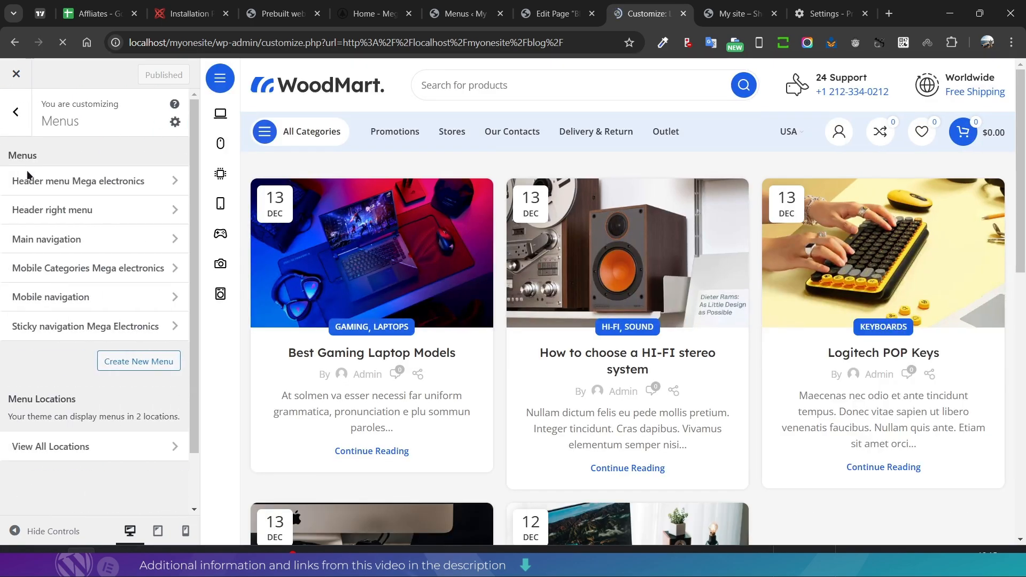
Step: Show the Main navigation menu's items in the Customizer and examine the repeated Blog and Our Contacts entries
{"action": "left_click", "coordinate": [57, 237]}
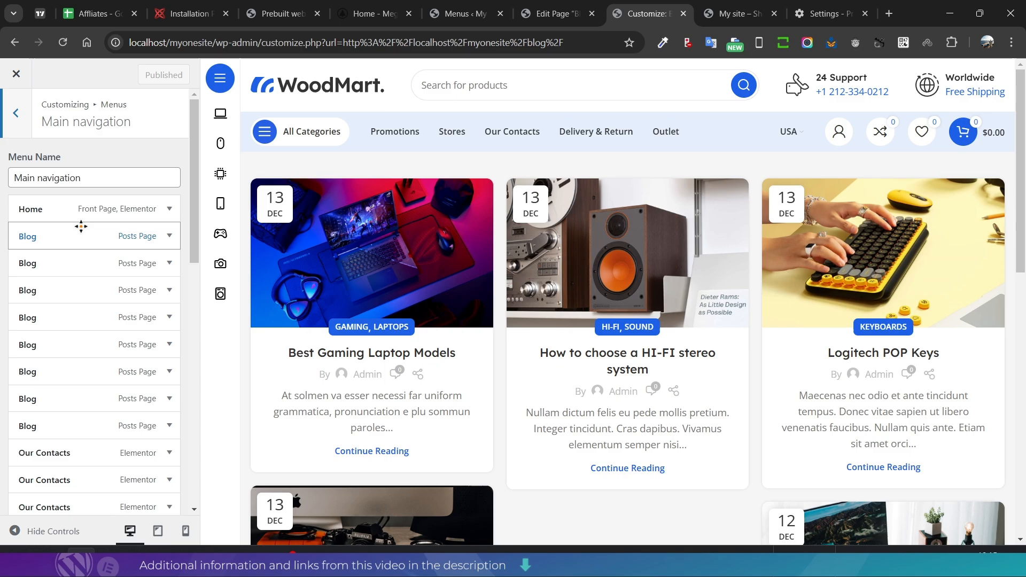
{"action": "scroll", "coordinate": [80, 220], "scroll_direction": "down", "scroll_amount": 1}
{"action": "scroll", "coordinate": [55, 342], "scroll_direction": "down", "scroll_amount": 3}
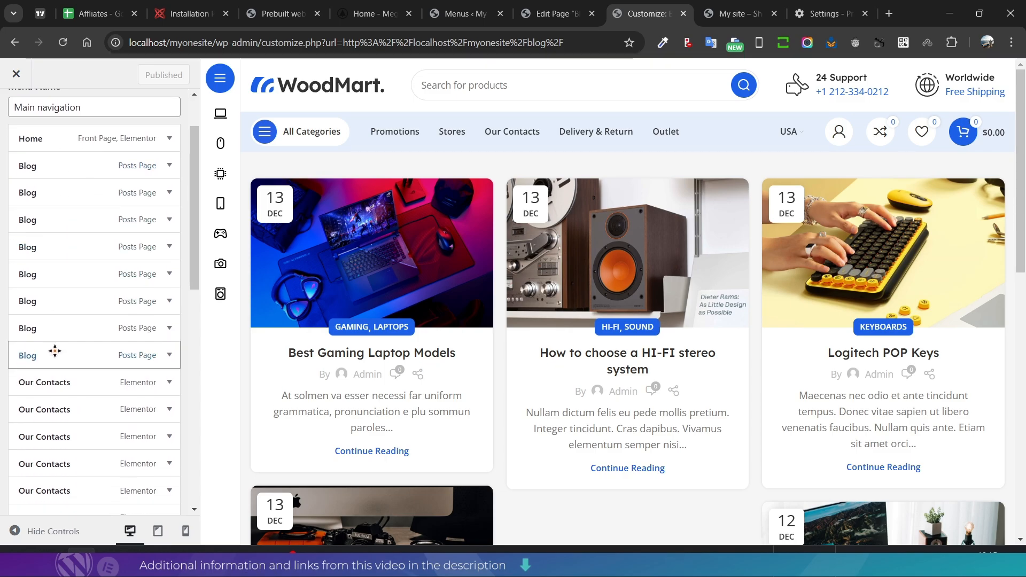
{"action": "scroll", "coordinate": [59, 320], "scroll_direction": "up", "scroll_amount": 3}
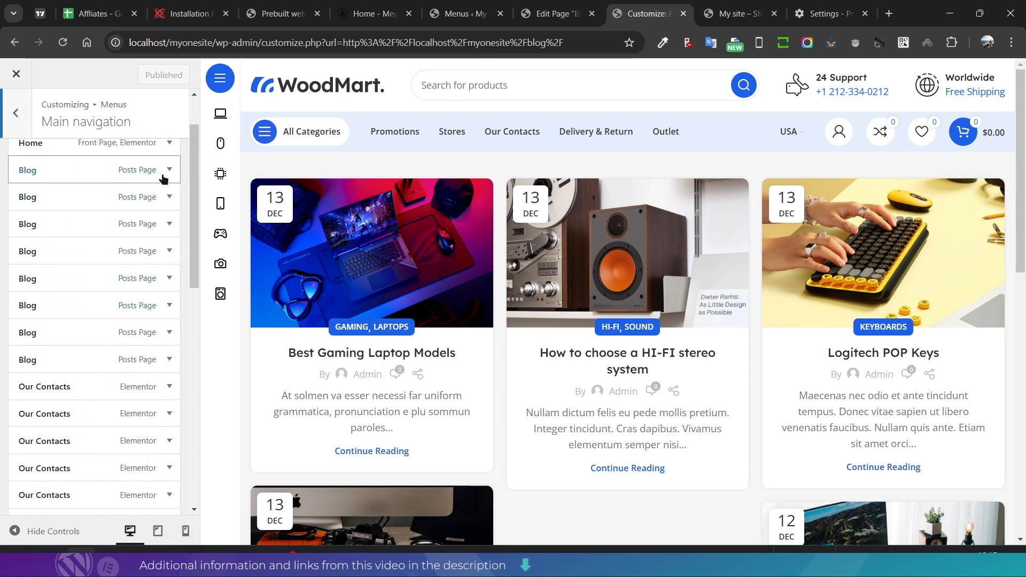
{"action": "scroll", "coordinate": [159, 187], "scroll_direction": "up", "scroll_amount": 1}
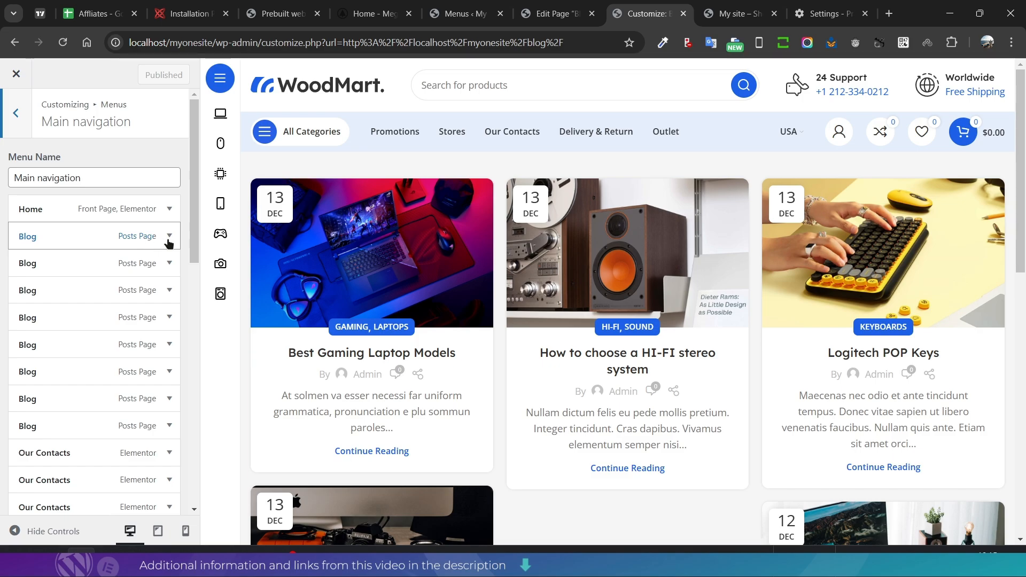
Step: Expand the first two Blog items in Main navigation and remove the second one
{"action": "left_click", "coordinate": [169, 236]}
{"action": "scroll", "coordinate": [107, 251], "scroll_direction": "down", "scroll_amount": 8}
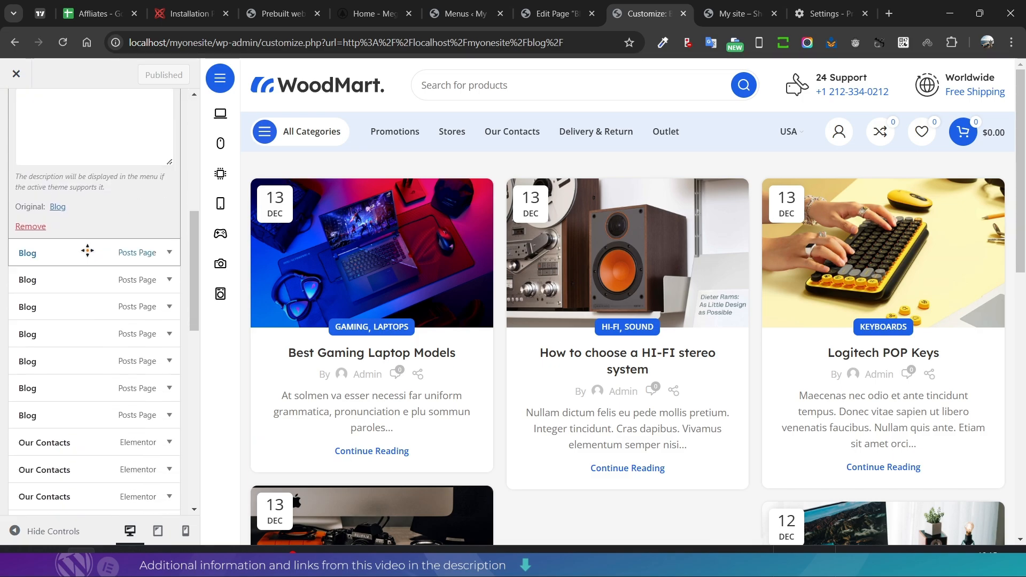
{"action": "left_click", "coordinate": [170, 254]}
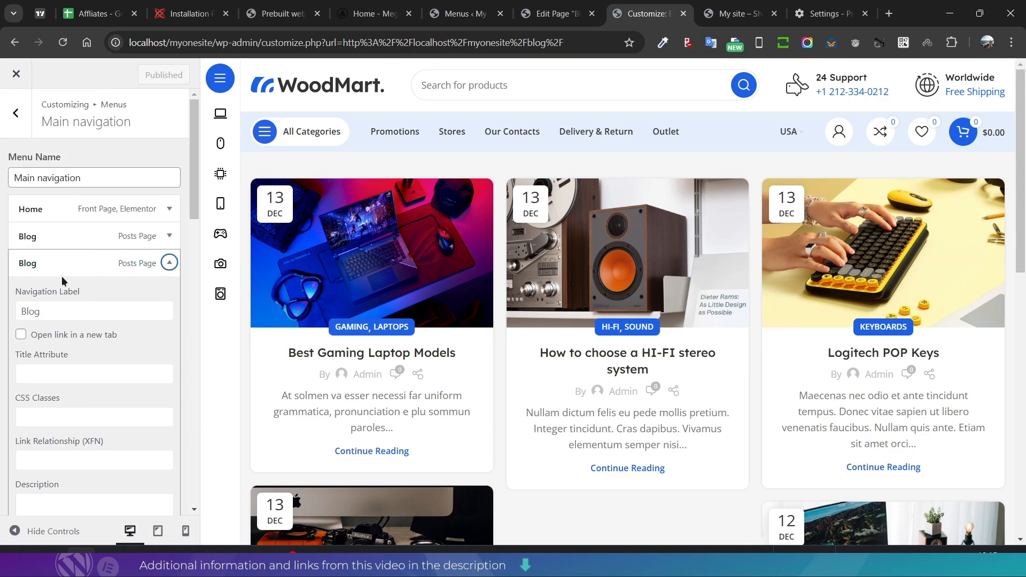
{"action": "scroll", "coordinate": [63, 281], "scroll_direction": "down", "scroll_amount": 6}
{"action": "left_click", "coordinate": [30, 321]}
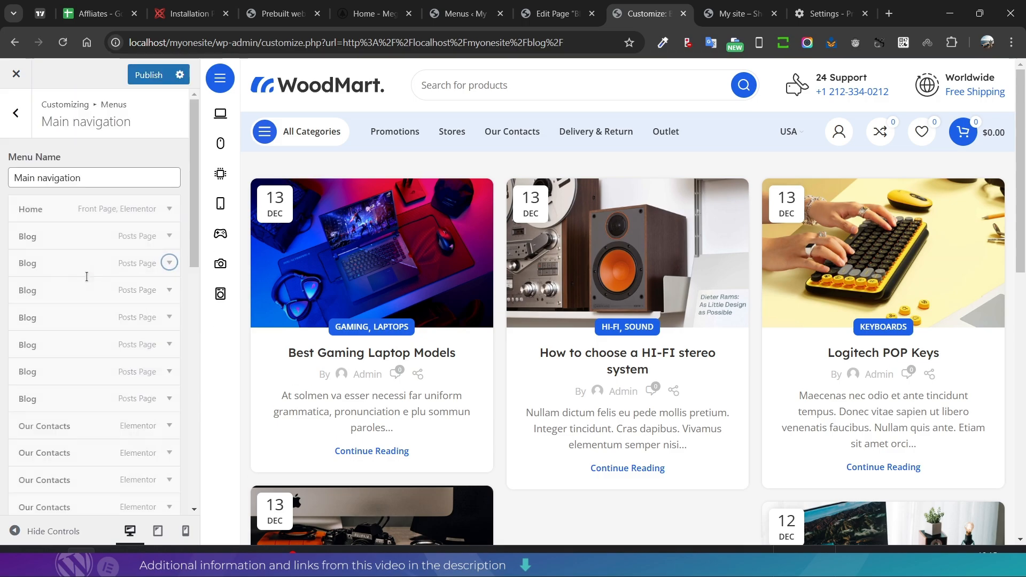
Step: Remove the remaining duplicate Blog and Our Contacts items from the Main navigation menu and publish the changes
{"action": "left_click", "coordinate": [166, 287]}
{"action": "scroll", "coordinate": [107, 321], "scroll_direction": "down", "scroll_amount": 5}
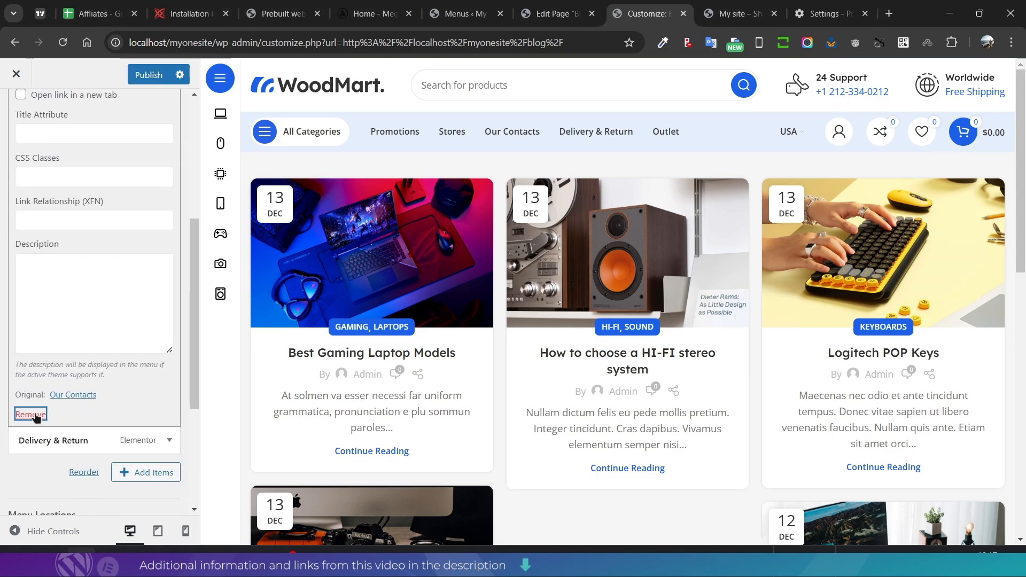
{"action": "left_click", "coordinate": [31, 414]}
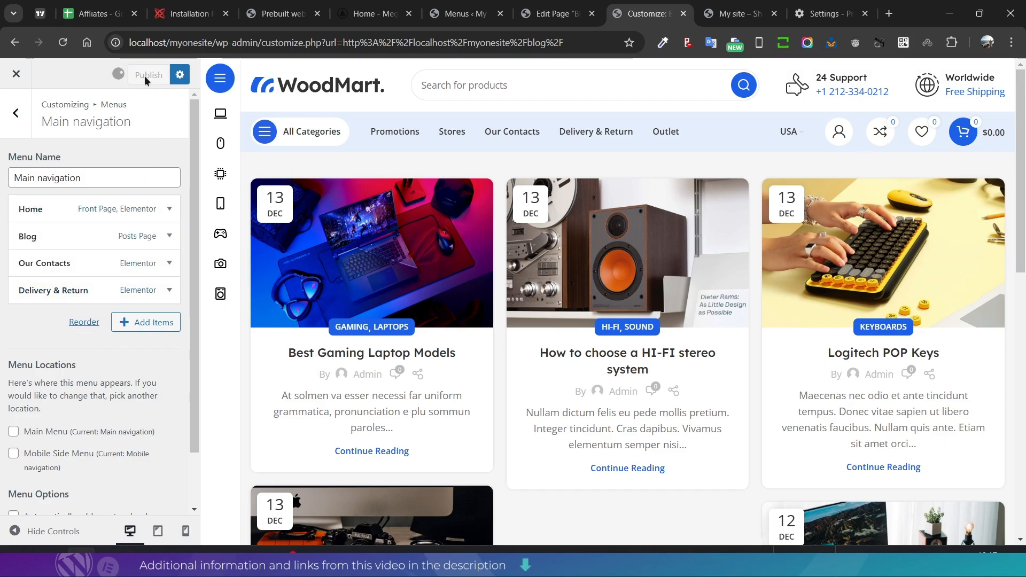
{"action": "left_click", "coordinate": [15, 113]}
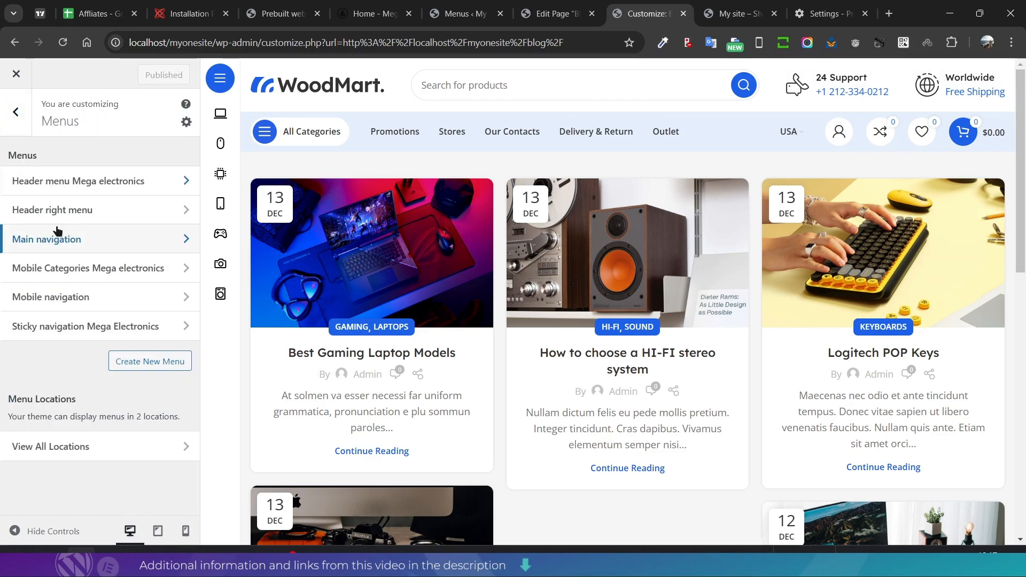
Step: Remove all invalid category items from the Mobile Categories Mega electronics menu and publish the changes
{"action": "left_click", "coordinate": [174, 268]}
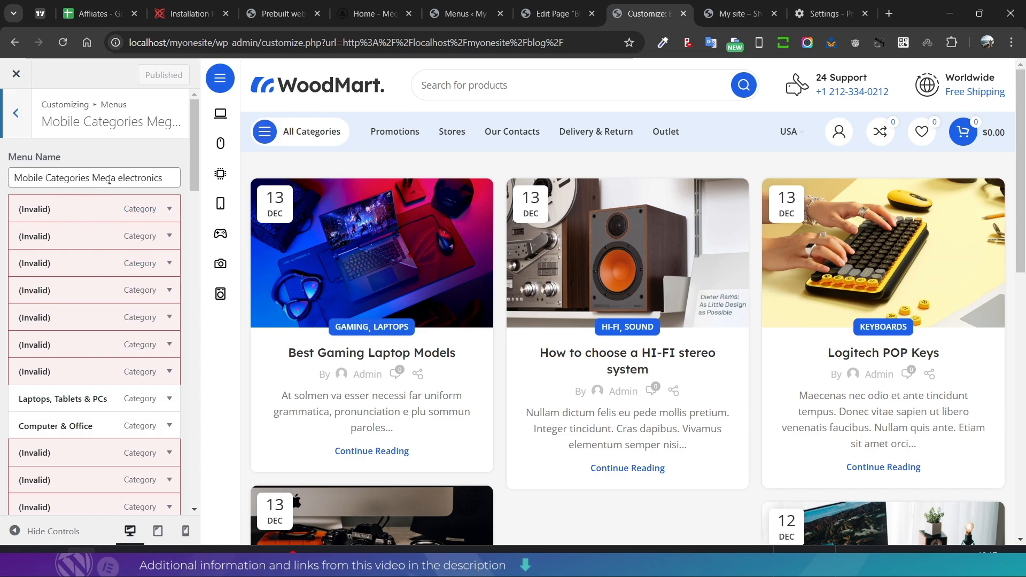
{"action": "mouse_move", "coordinate": [239, 137]}
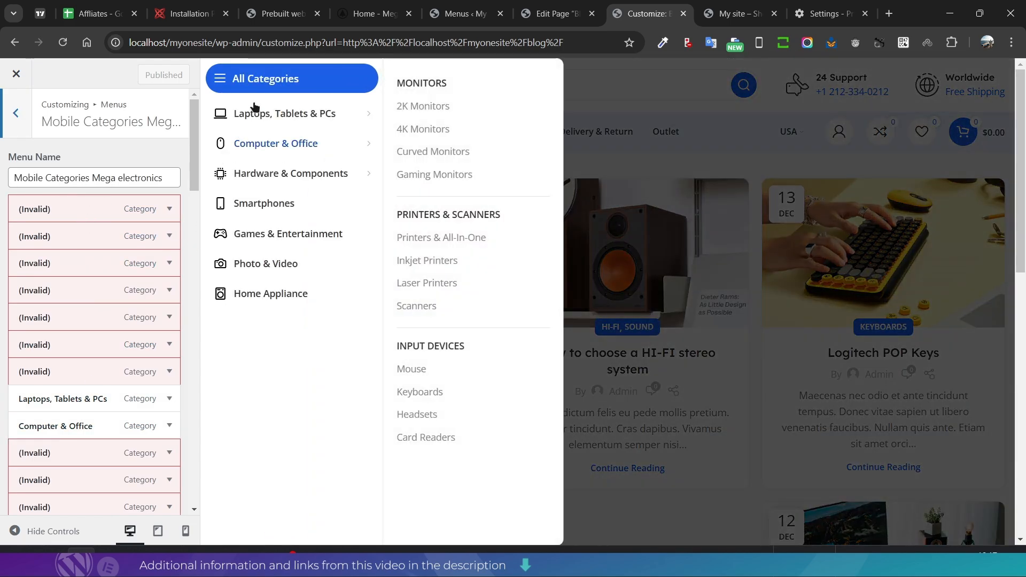
{"action": "mouse_move", "coordinate": [257, 106]}
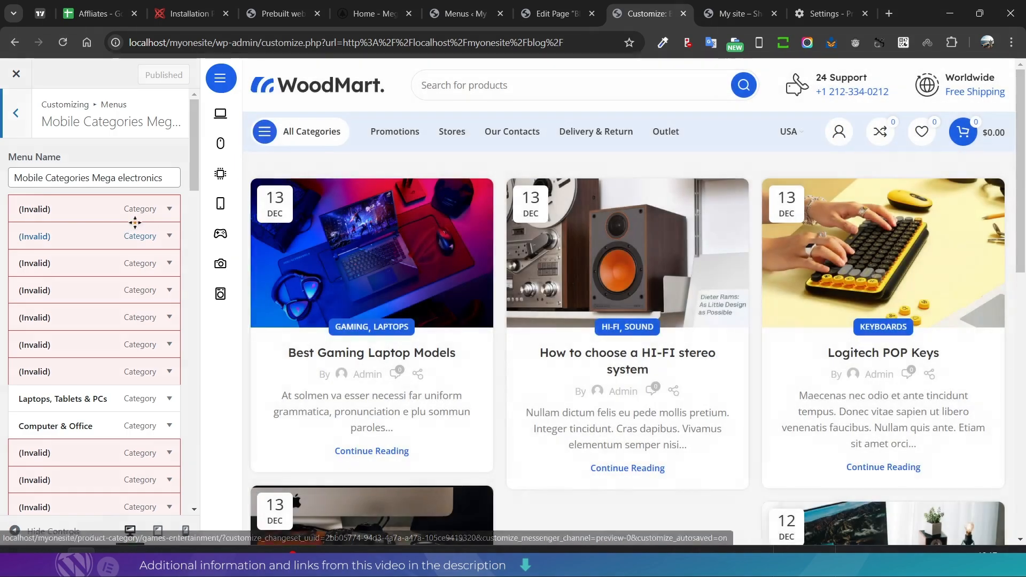
{"action": "left_click", "coordinate": [169, 209]}
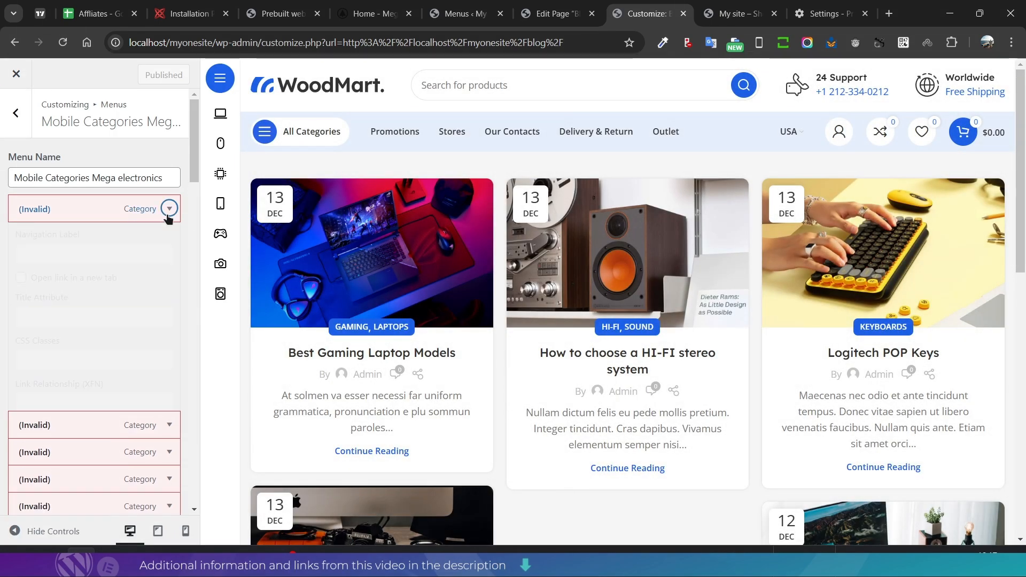
{"action": "scroll", "coordinate": [117, 272], "scroll_direction": "down", "scroll_amount": 5}
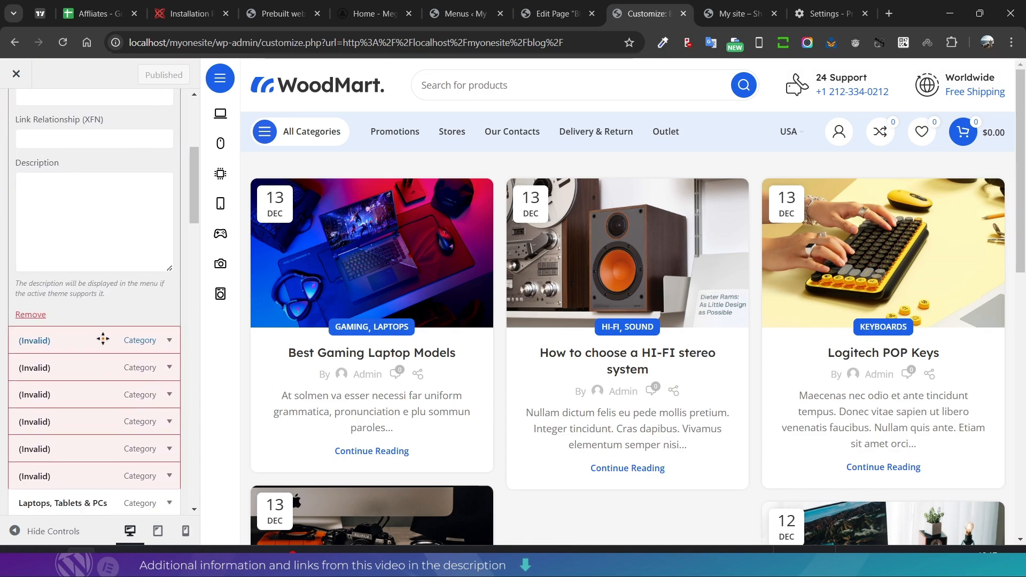
{"action": "left_click", "coordinate": [42, 317]}
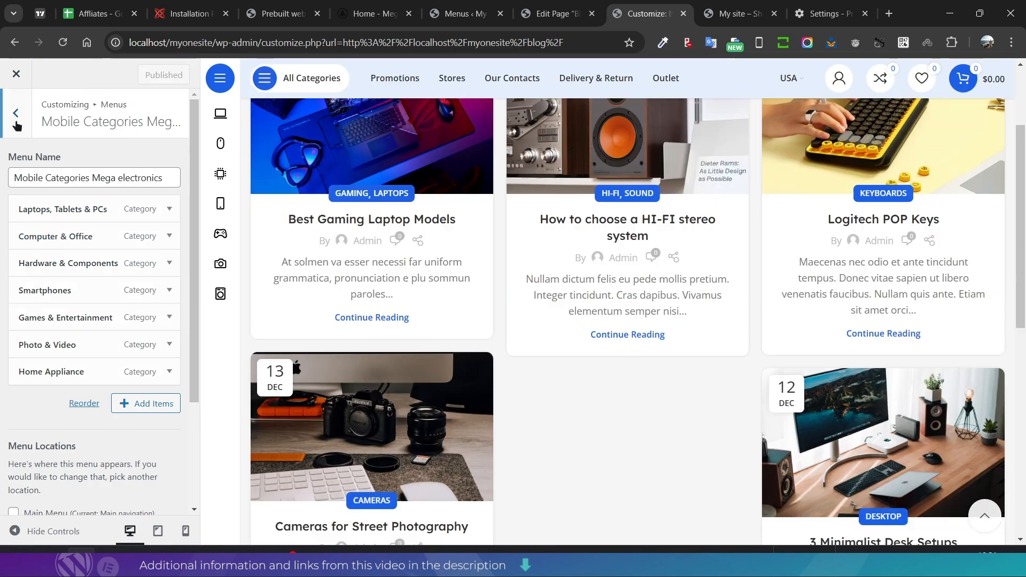
{"action": "left_click", "coordinate": [15, 112]}
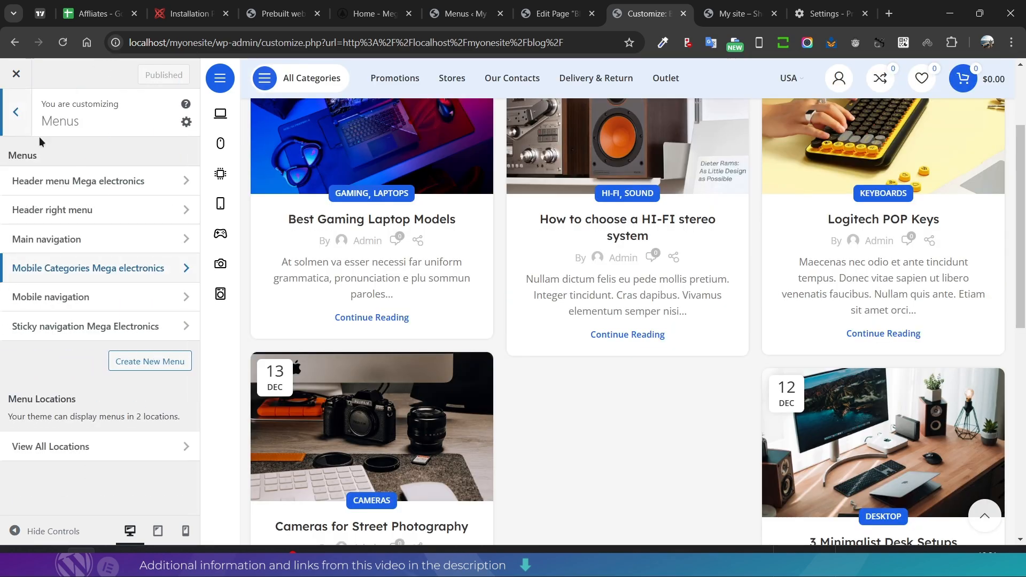
Step: Reduce the Mobile navigation menu to one each of Home, Promotions, Stores, Our Contacts, Delivery & Return and Outlet, and publish it
{"action": "left_click", "coordinate": [76, 299]}
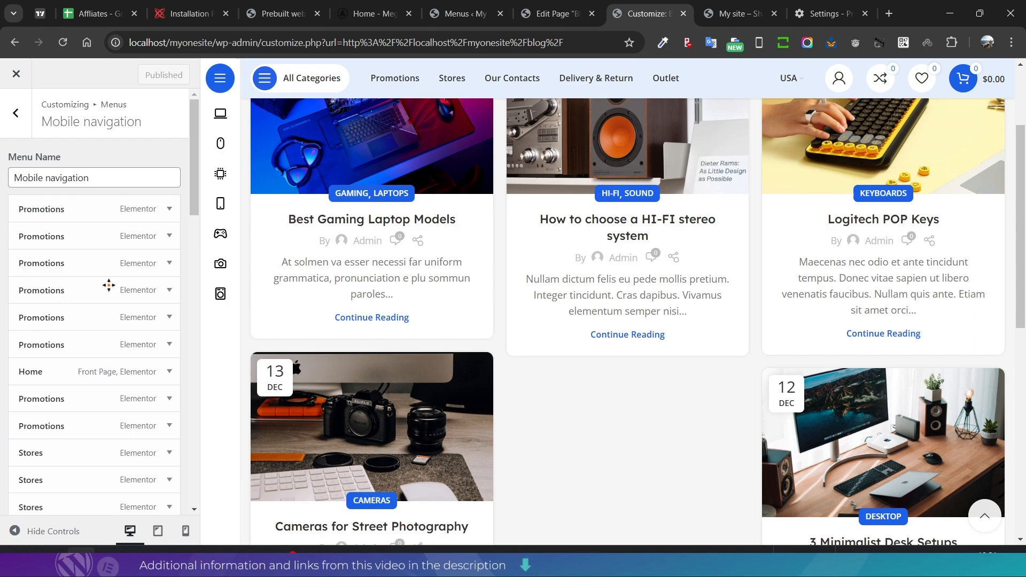
{"action": "scroll", "coordinate": [101, 267], "scroll_direction": "down", "scroll_amount": 3}
{"action": "scroll", "coordinate": [113, 228], "scroll_direction": "down", "scroll_amount": 10}
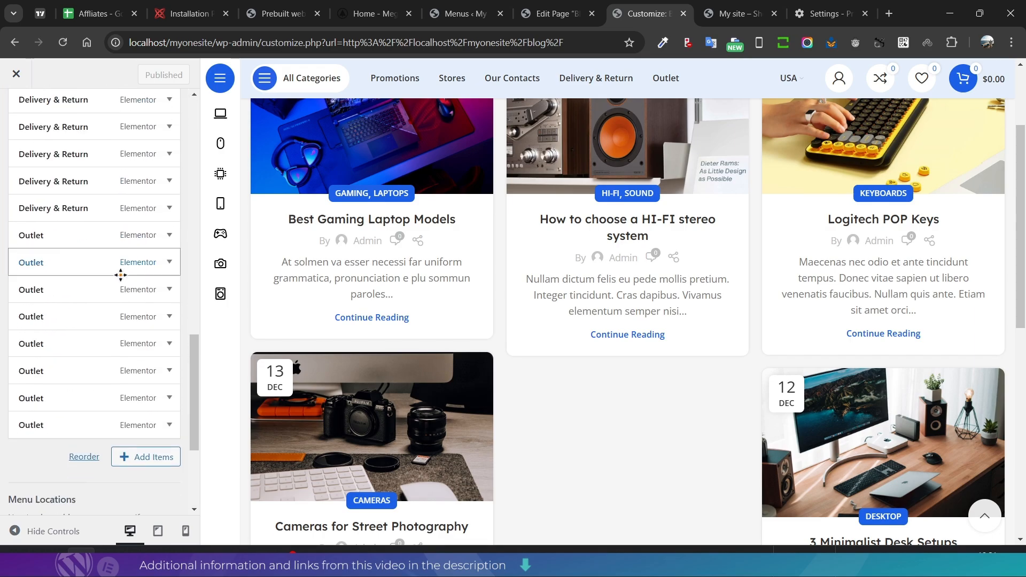
{"action": "left_click", "coordinate": [168, 293]}
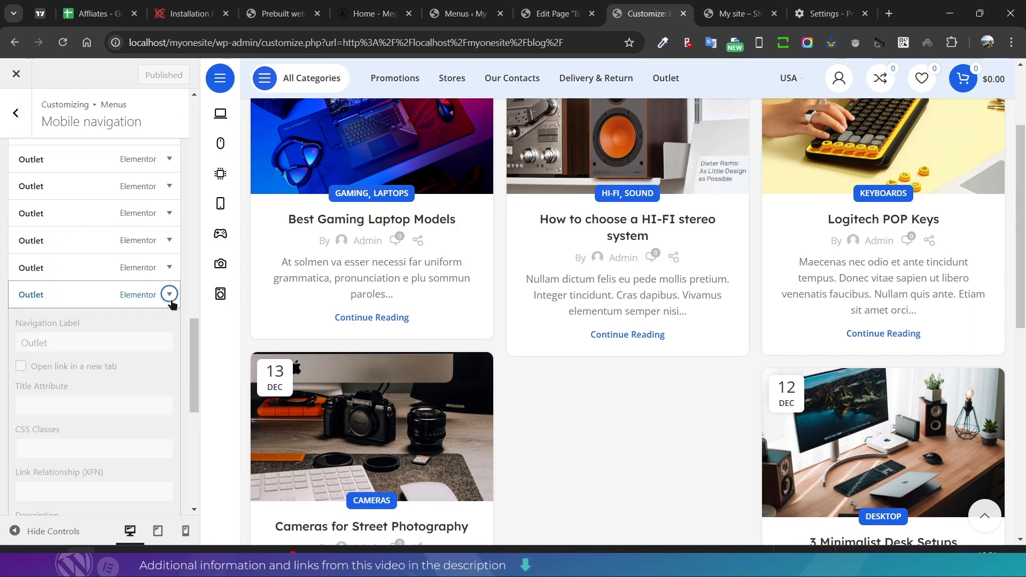
{"action": "scroll", "coordinate": [102, 267], "scroll_direction": "down", "scroll_amount": 7}
{"action": "left_click", "coordinate": [38, 284]}
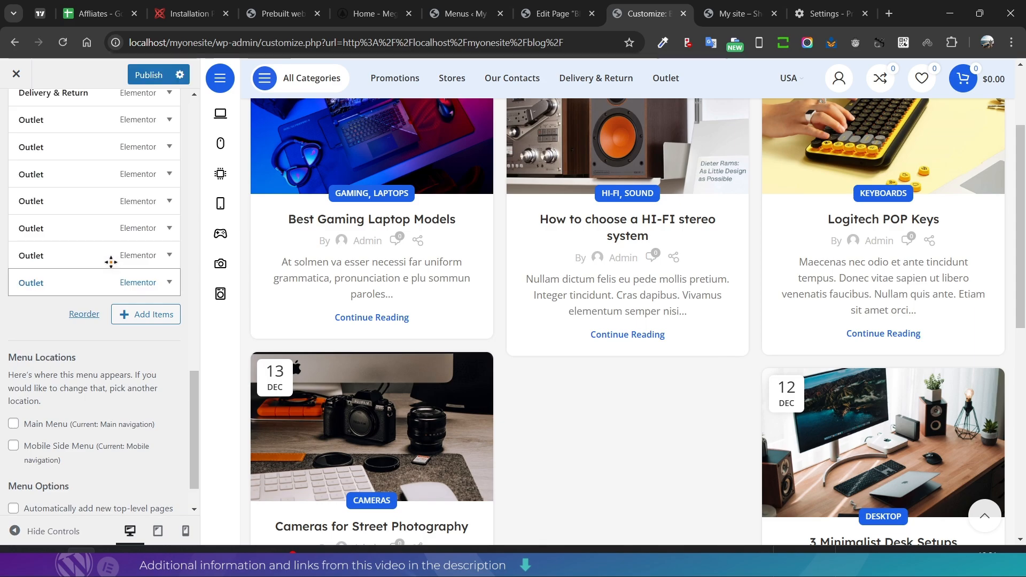
{"action": "left_click", "coordinate": [168, 286]}
{"action": "left_click", "coordinate": [149, 79]}
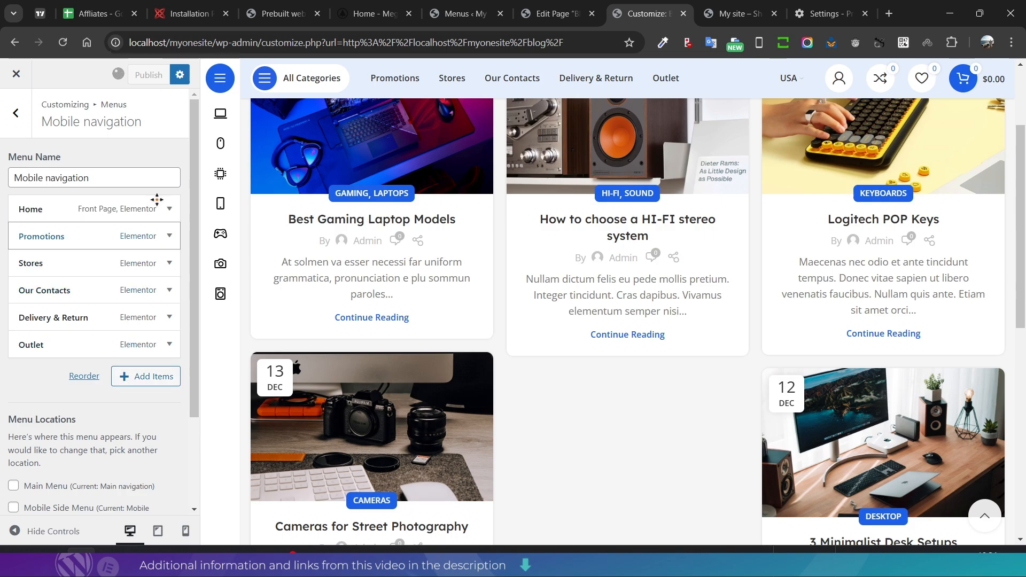
Step: Preview the site at phone size and examine the category and menu entries of its mobile side menu
{"action": "left_click", "coordinate": [230, 79]}
{"action": "left_click", "coordinate": [589, 163]}
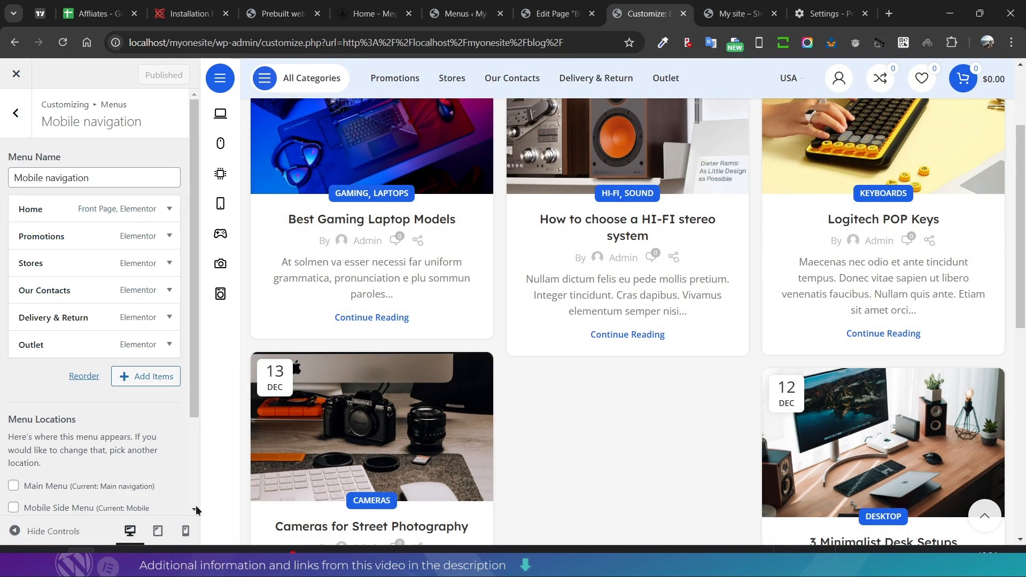
{"action": "left_click", "coordinate": [186, 531]}
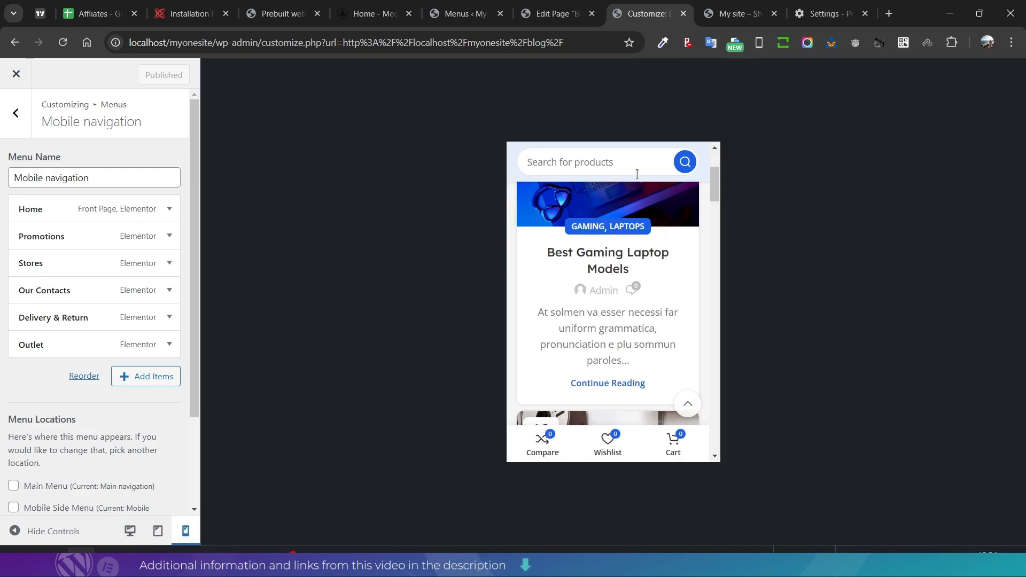
{"action": "scroll", "coordinate": [636, 177], "scroll_direction": "up", "scroll_amount": 2}
{"action": "left_click", "coordinate": [523, 161]}
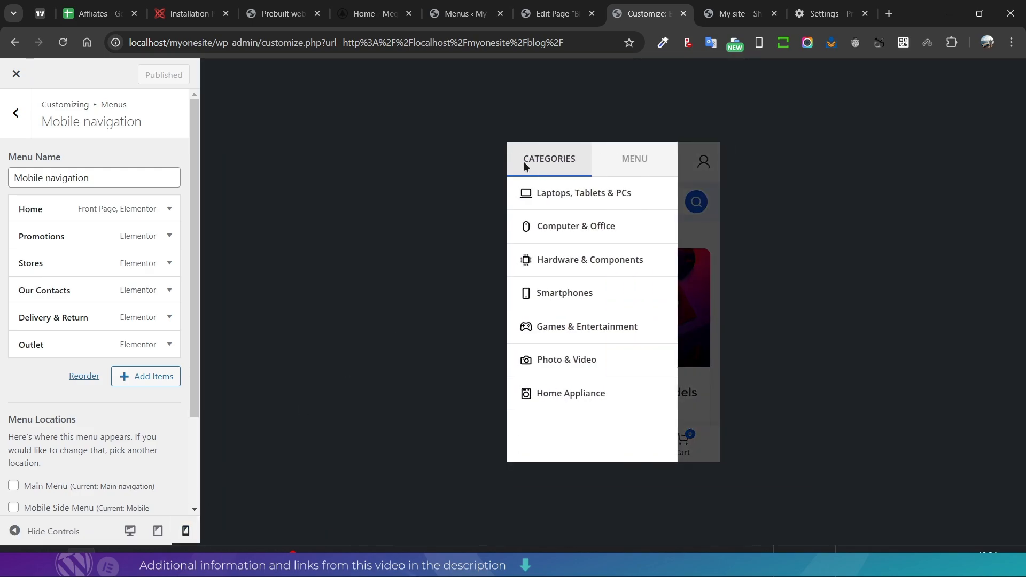
{"action": "left_click", "coordinate": [631, 160]}
{"action": "scroll", "coordinate": [561, 212], "scroll_direction": "down", "scroll_amount": 2}
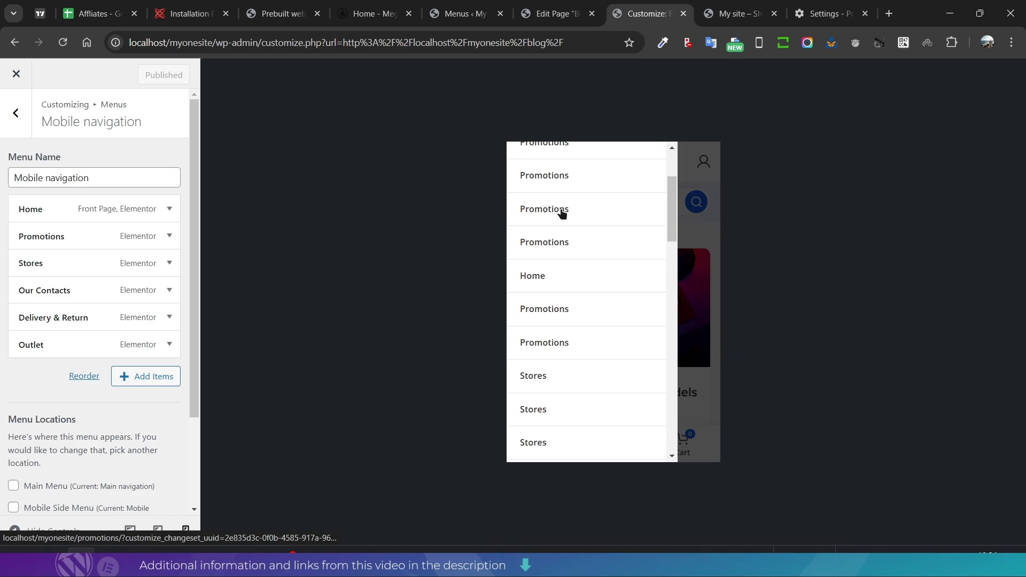
{"action": "scroll", "coordinate": [561, 213], "scroll_direction": "down", "scroll_amount": 15}
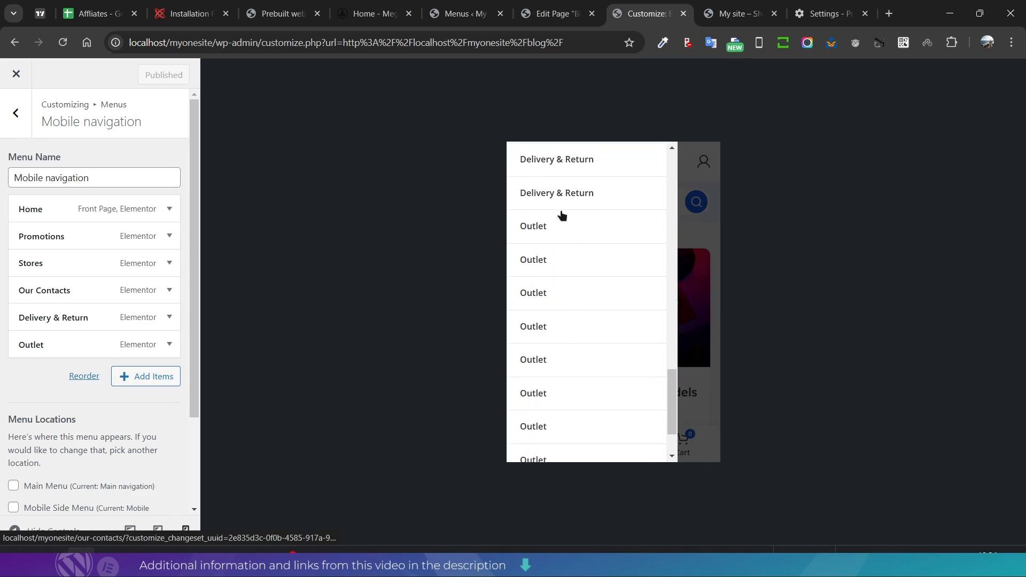
{"action": "scroll", "coordinate": [562, 213], "scroll_direction": "down", "scroll_amount": 3}
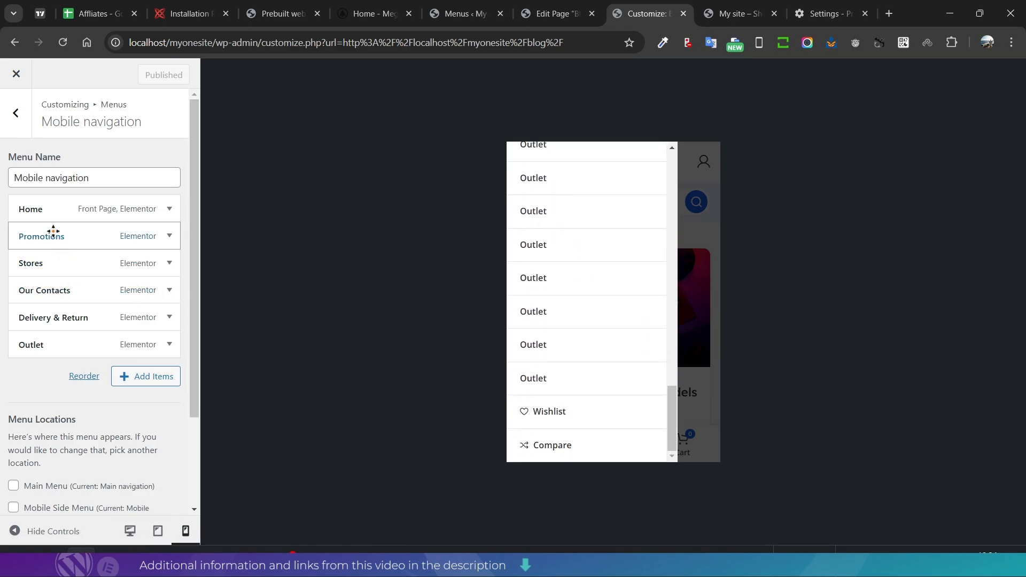
Step: Remove all invalid category items from the Sticky navigation Mega Electronics menu and publish the changes
{"action": "left_click", "coordinate": [16, 113]}
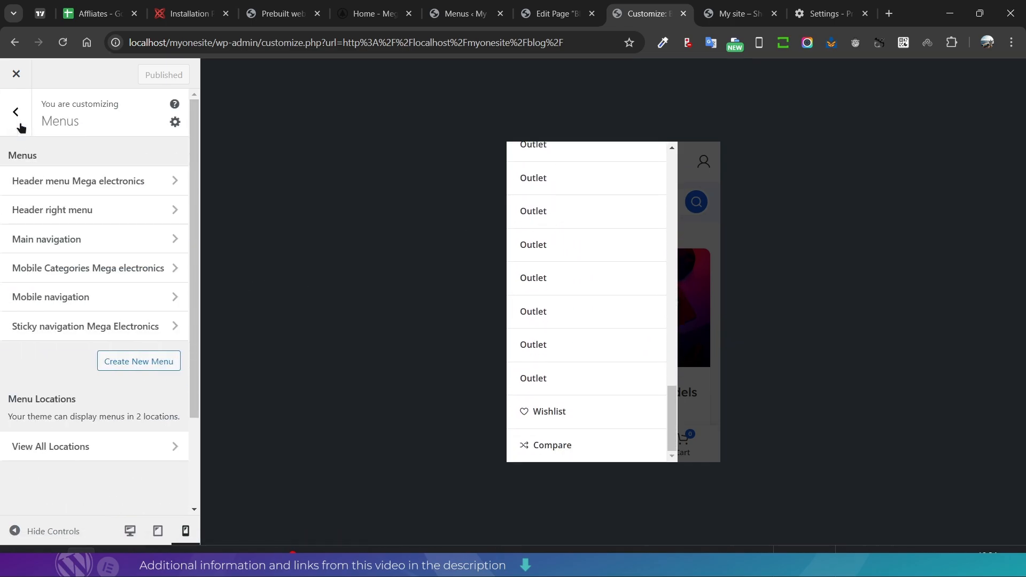
{"action": "left_click", "coordinate": [51, 332]}
{"action": "scroll", "coordinate": [100, 267], "scroll_direction": "down", "scroll_amount": 5}
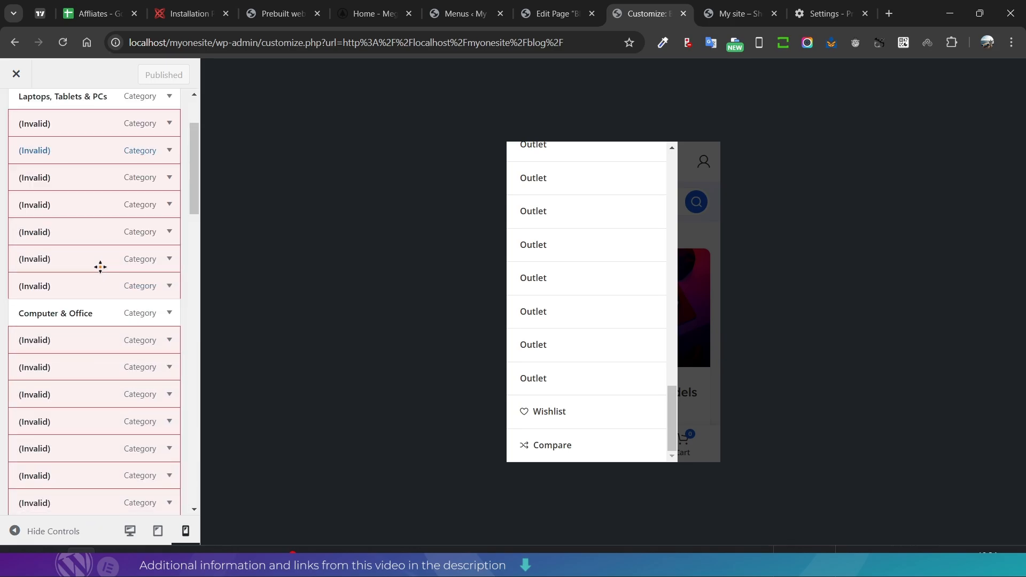
{"action": "scroll", "coordinate": [100, 266], "scroll_direction": "down", "scroll_amount": 10}
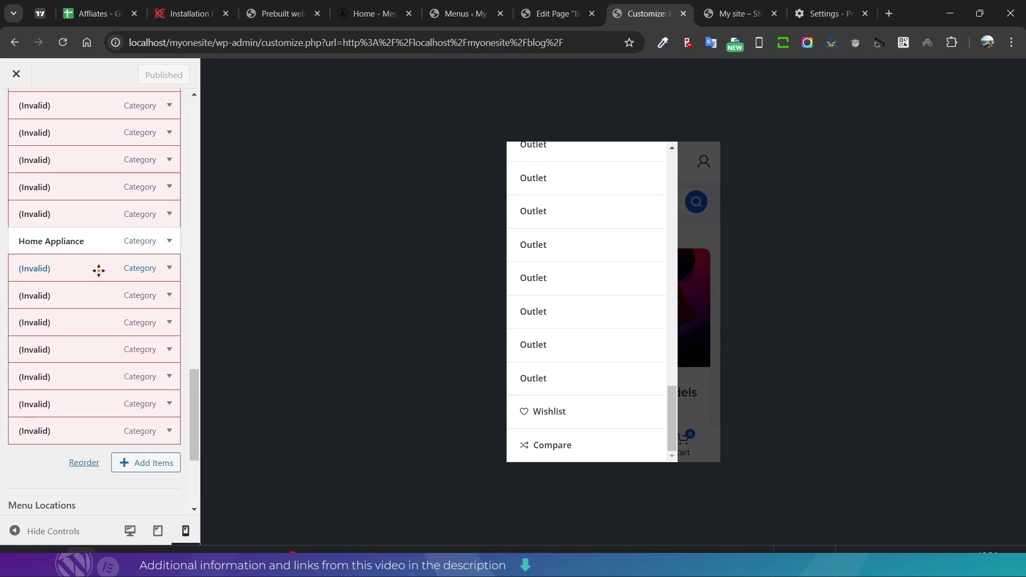
{"action": "left_click", "coordinate": [170, 227]}
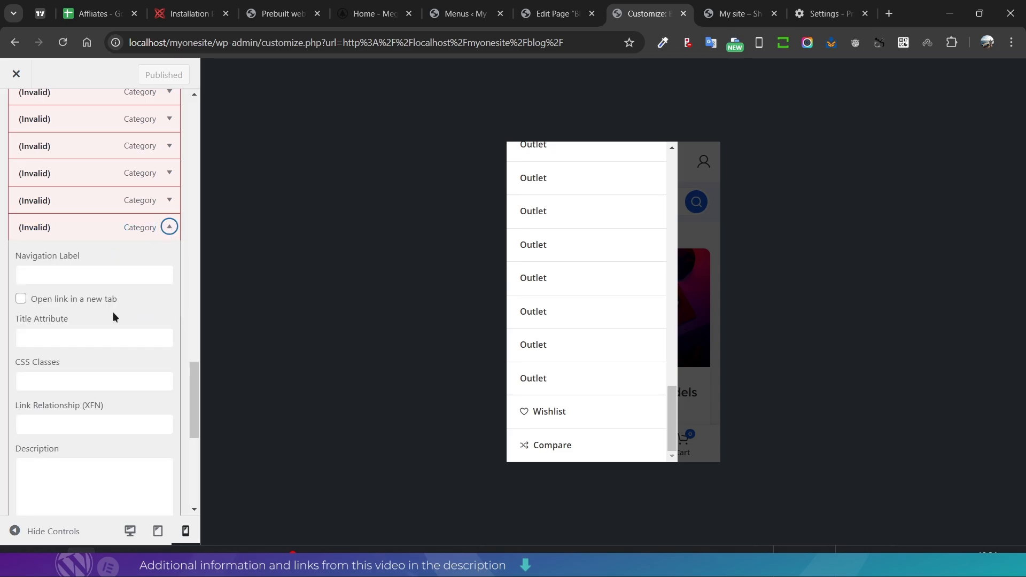
{"action": "scroll", "coordinate": [113, 315], "scroll_direction": "down", "scroll_amount": 5}
{"action": "left_click", "coordinate": [25, 229]}
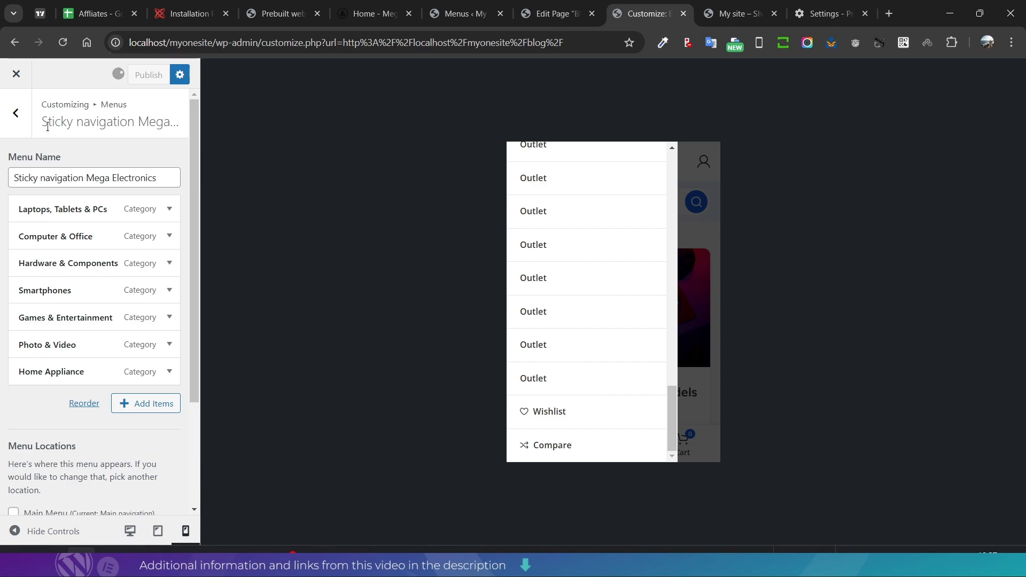
Step: Check which menus are assigned to the theme's Main Menu and Mobile Side Menu locations
{"action": "left_click", "coordinate": [15, 113]}
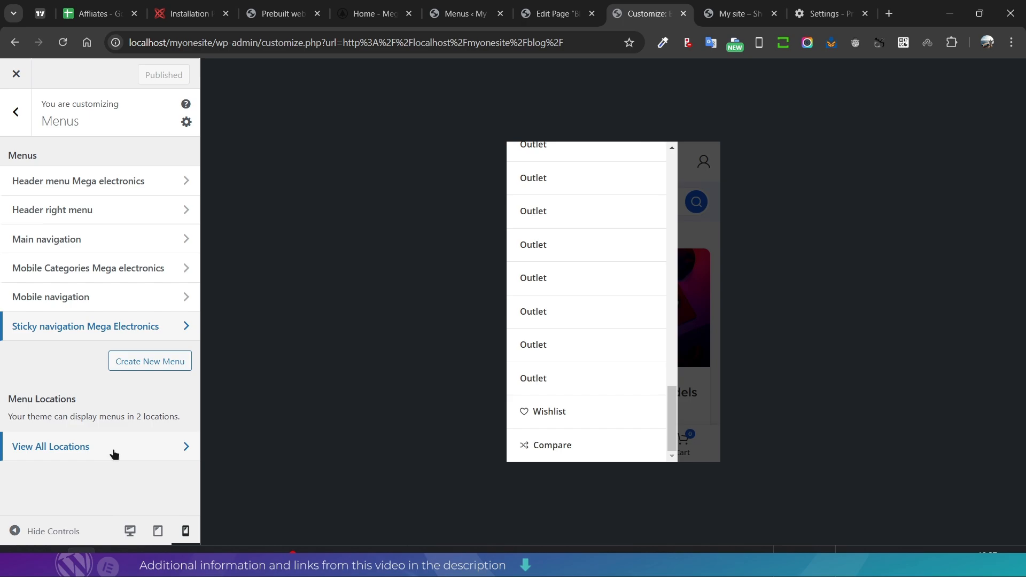
{"action": "left_click", "coordinate": [173, 452]}
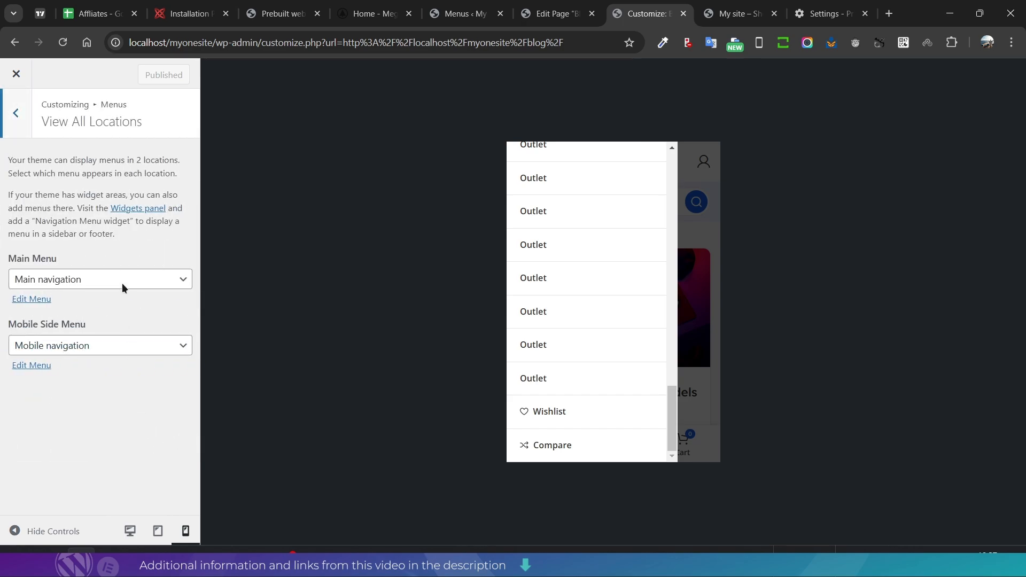
{"action": "left_click", "coordinate": [16, 113]}
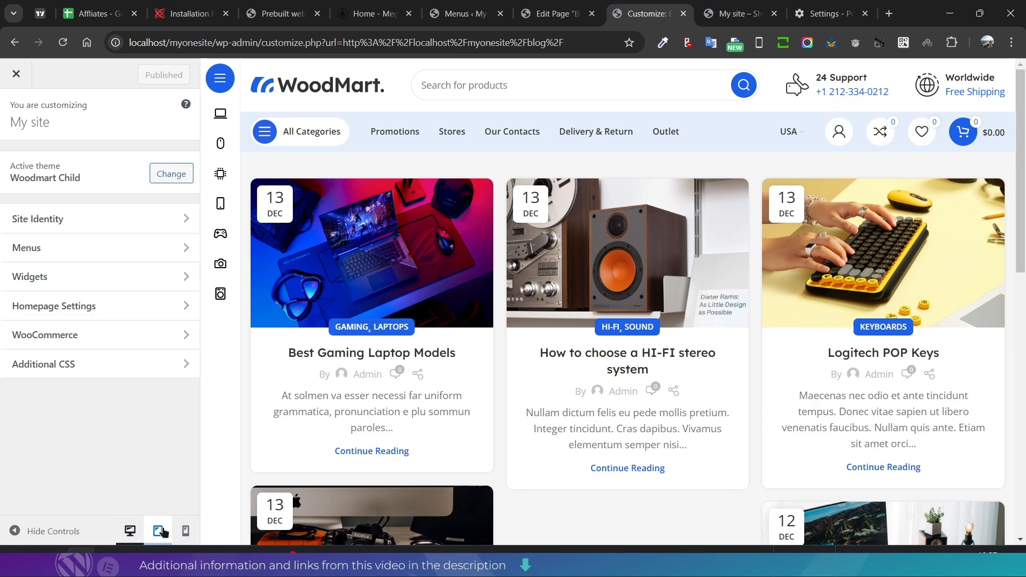
Step: Preview the site at tablet and phone size, check the side menu's category and menu entries, and return to the desktop preview
{"action": "left_click", "coordinate": [157, 531]}
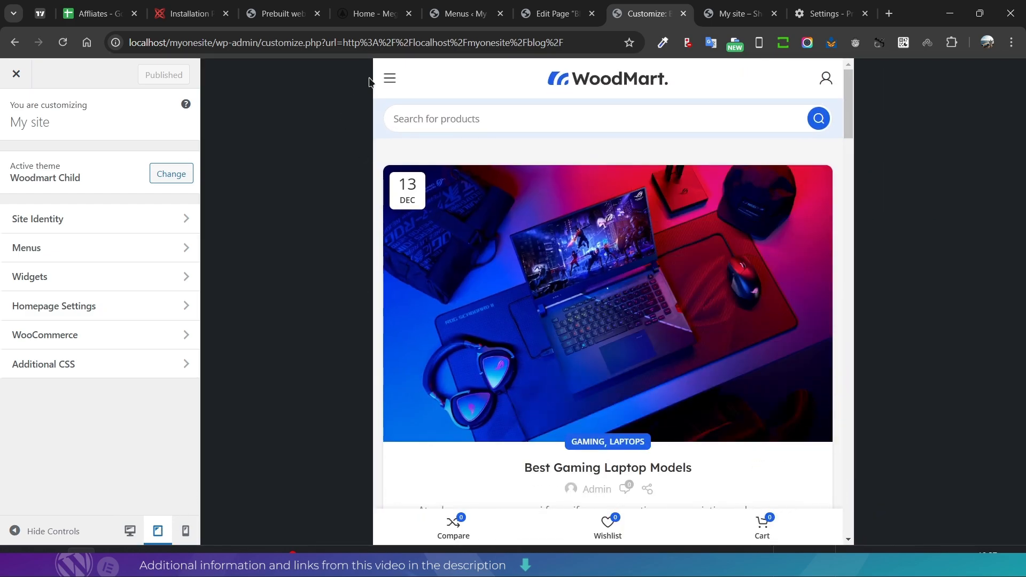
{"action": "left_click", "coordinate": [392, 79]}
{"action": "left_click", "coordinate": [524, 78]}
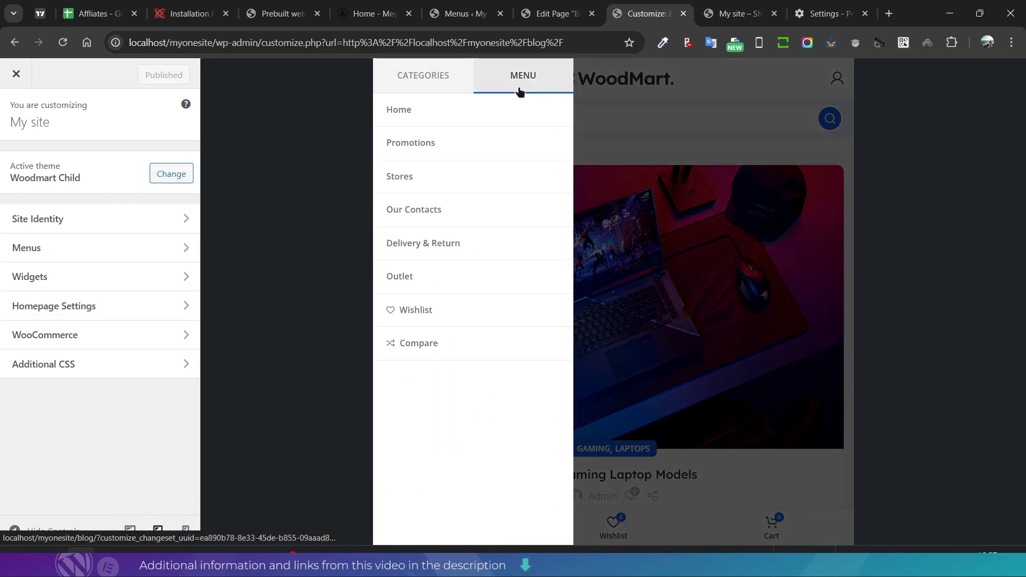
{"action": "left_click", "coordinate": [185, 530]}
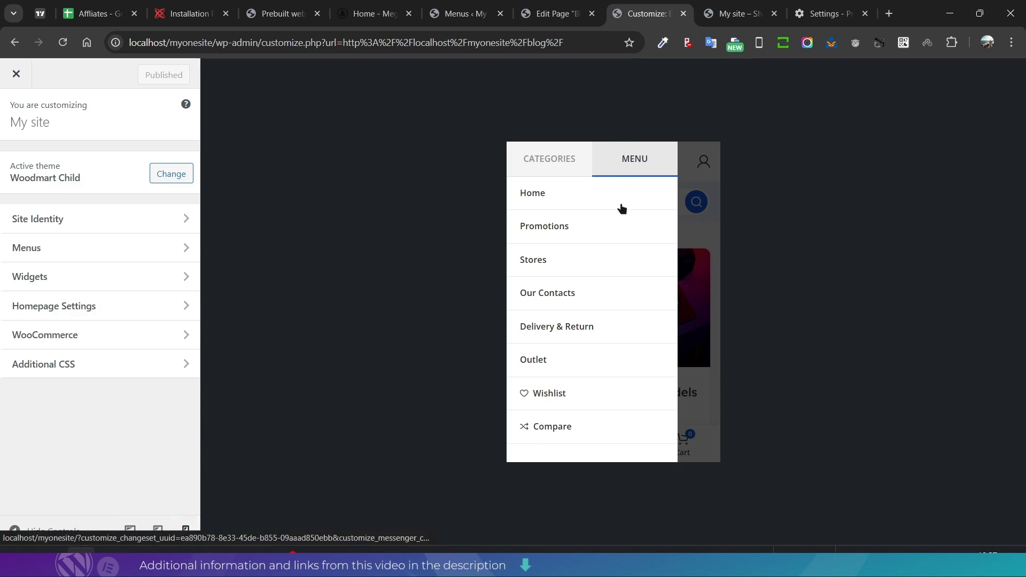
{"action": "left_click", "coordinate": [550, 158]}
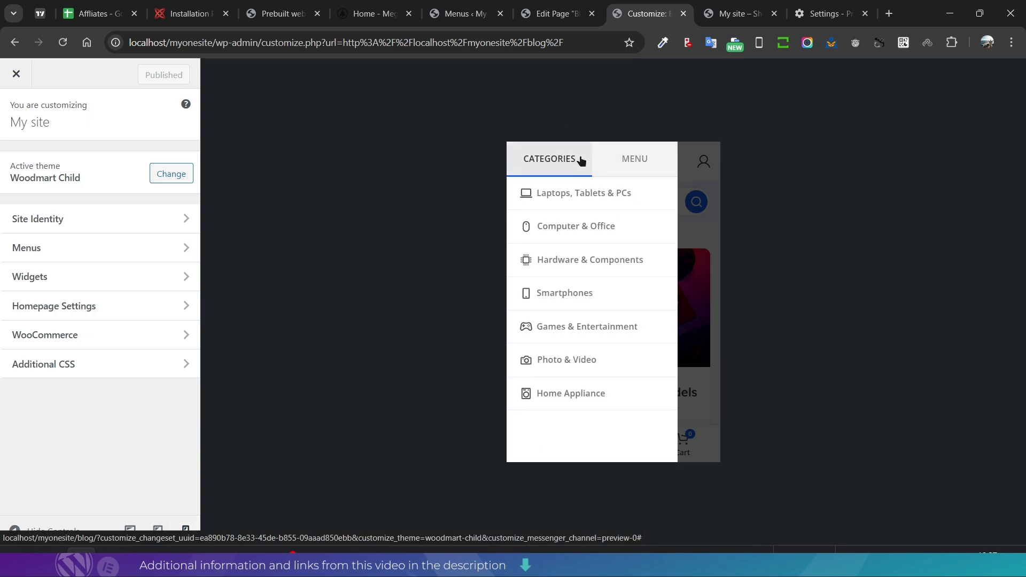
{"action": "left_click", "coordinate": [631, 160]}
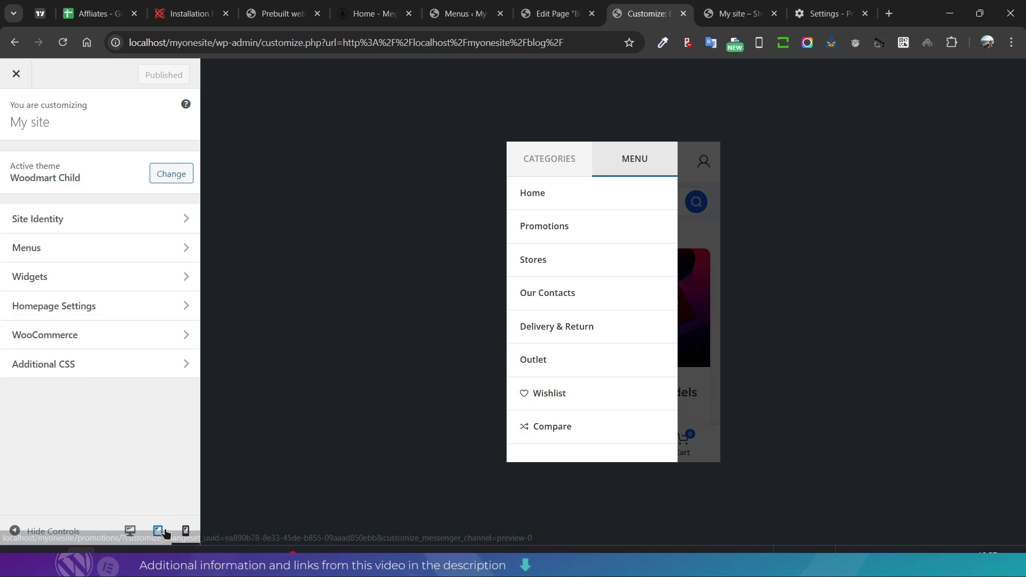
{"action": "left_click", "coordinate": [131, 532]}
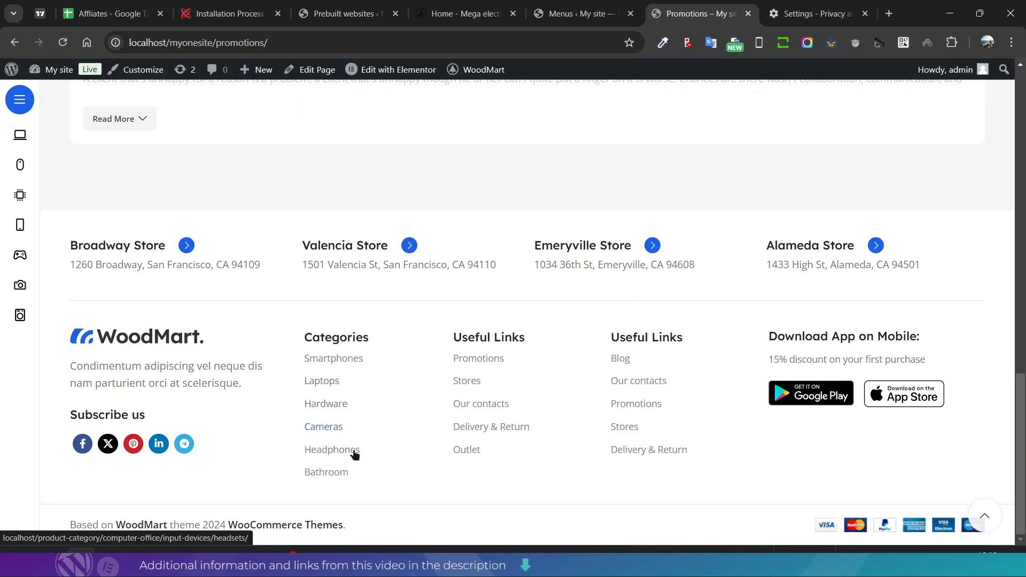
Step: Test the Blog link in the footer's second Useful Links list and read the page it opens
{"action": "left_click", "coordinate": [620, 359]}
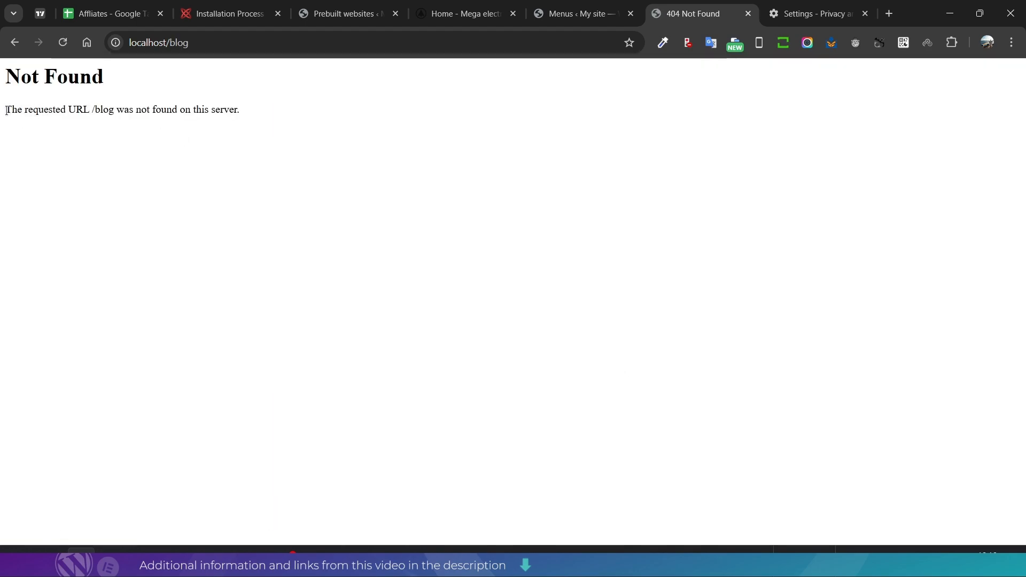
{"action": "left_click_drag", "start_coordinate": [6, 111], "coordinate": [137, 106]}
{"action": "left_click_drag", "start_coordinate": [210, 105], "coordinate": [251, 108]}
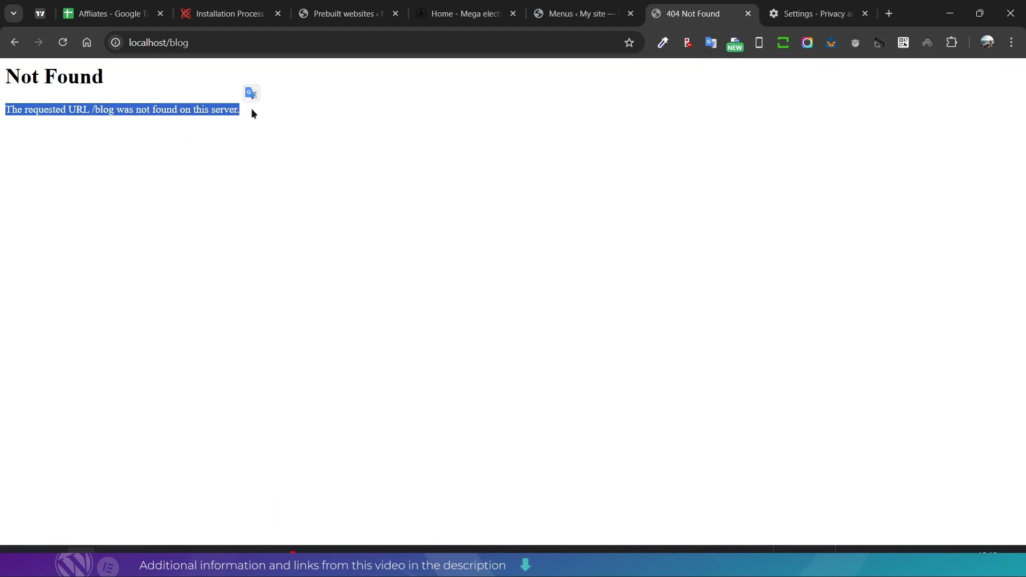
{"action": "left_click", "coordinate": [178, 123]}
{"action": "left_click_drag", "start_coordinate": [153, 111], "coordinate": [211, 114]}
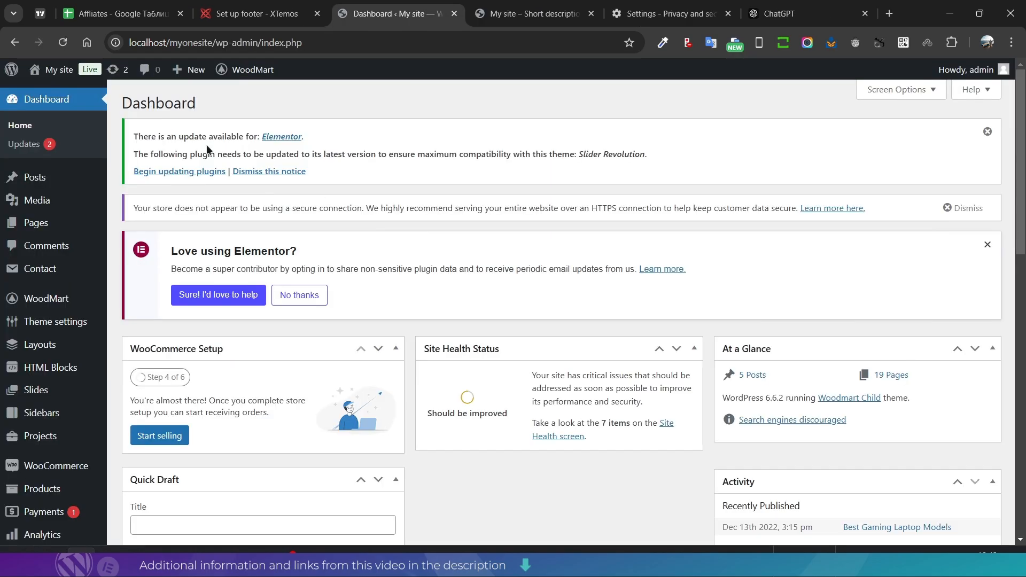
Step: Open the theme's footer settings, compare the Widgets and HTML Block content sources, and review the style and behaviour options
{"action": "mouse_move", "coordinate": [53, 305]}
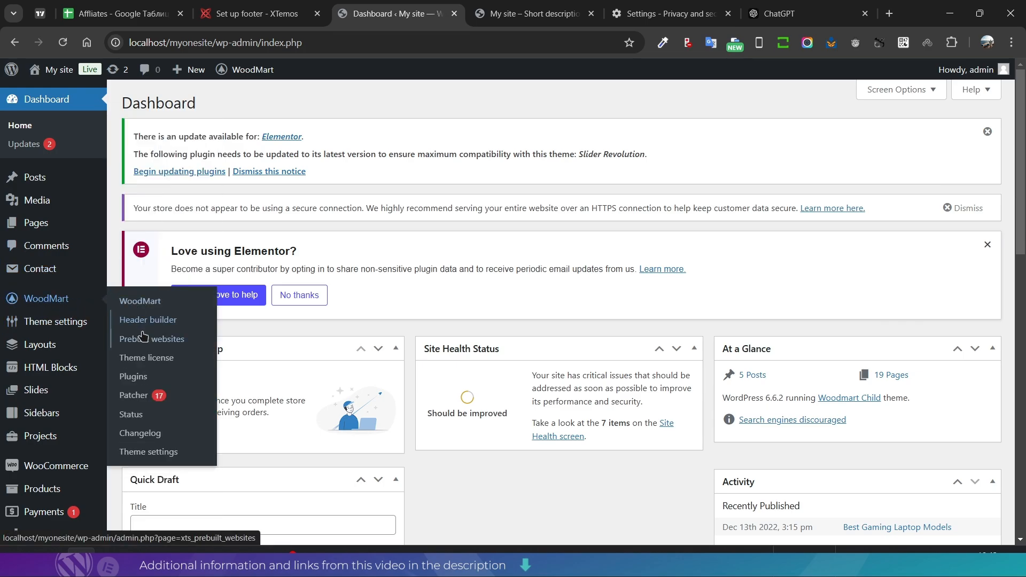
{"action": "mouse_move", "coordinate": [67, 333]}
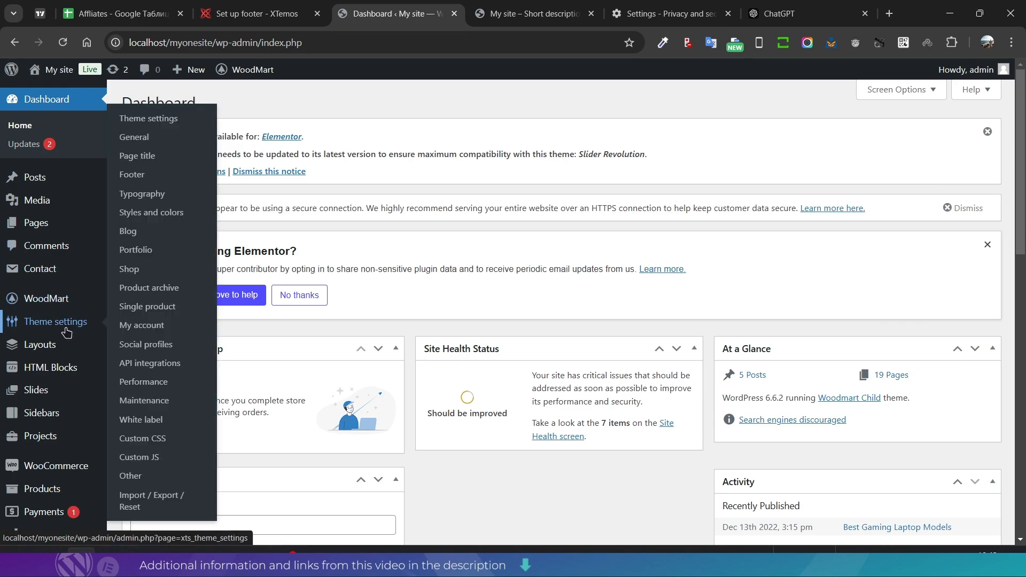
{"action": "left_click", "coordinate": [140, 183]}
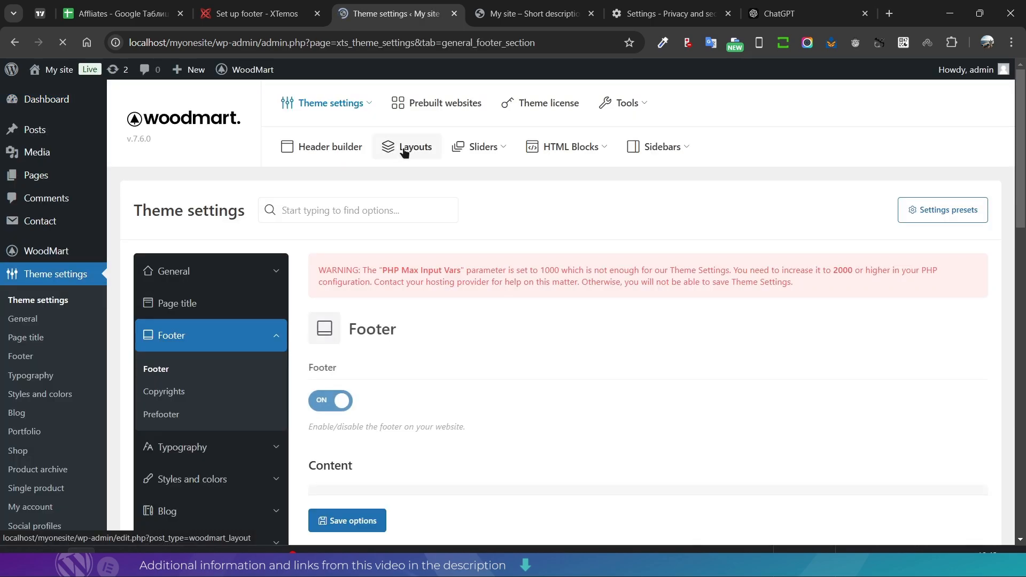
{"action": "scroll", "coordinate": [204, 324], "scroll_direction": "down", "scroll_amount": 3}
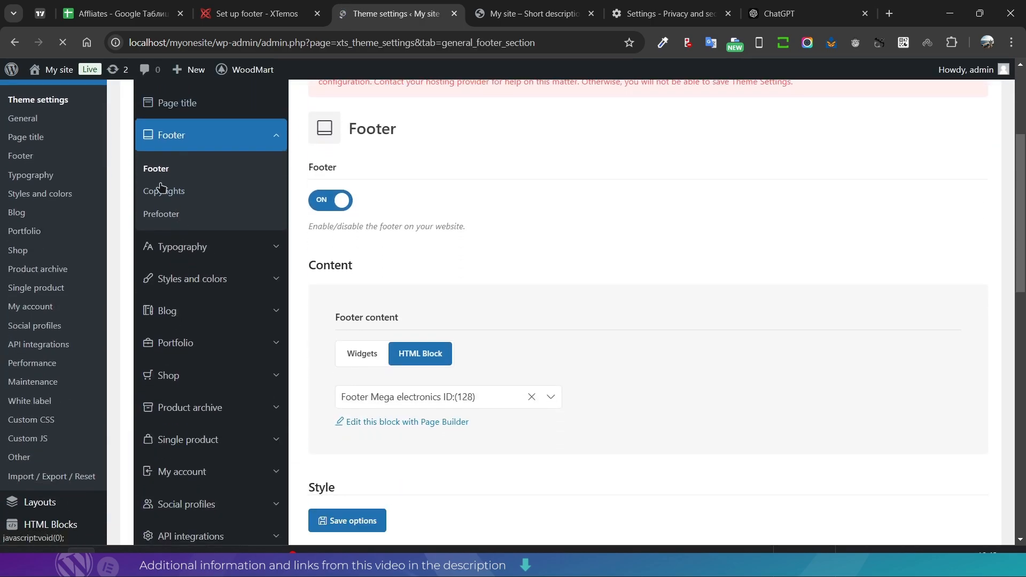
{"action": "scroll", "coordinate": [381, 289], "scroll_direction": "down", "scroll_amount": 2}
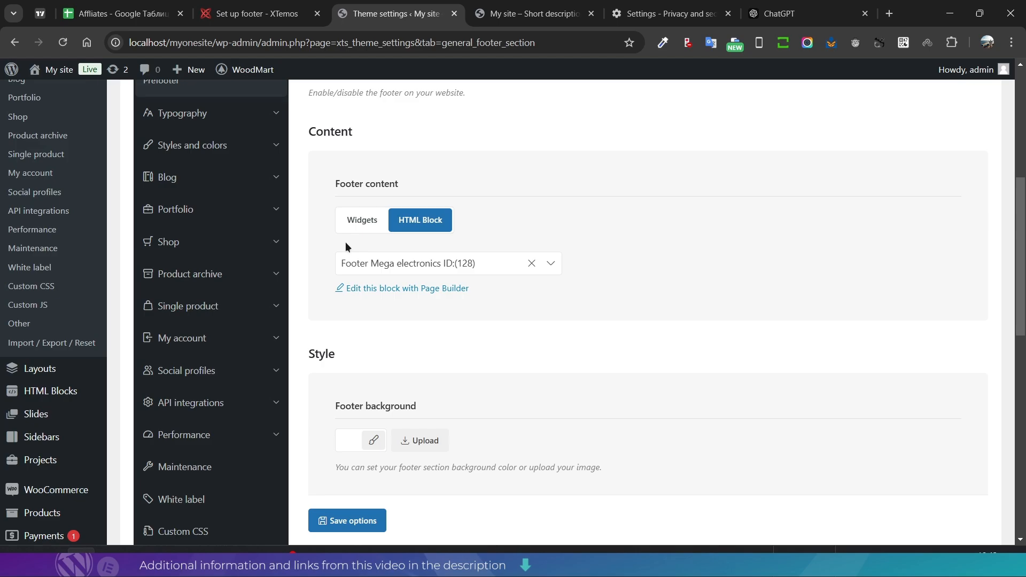
{"action": "left_click", "coordinate": [368, 224]}
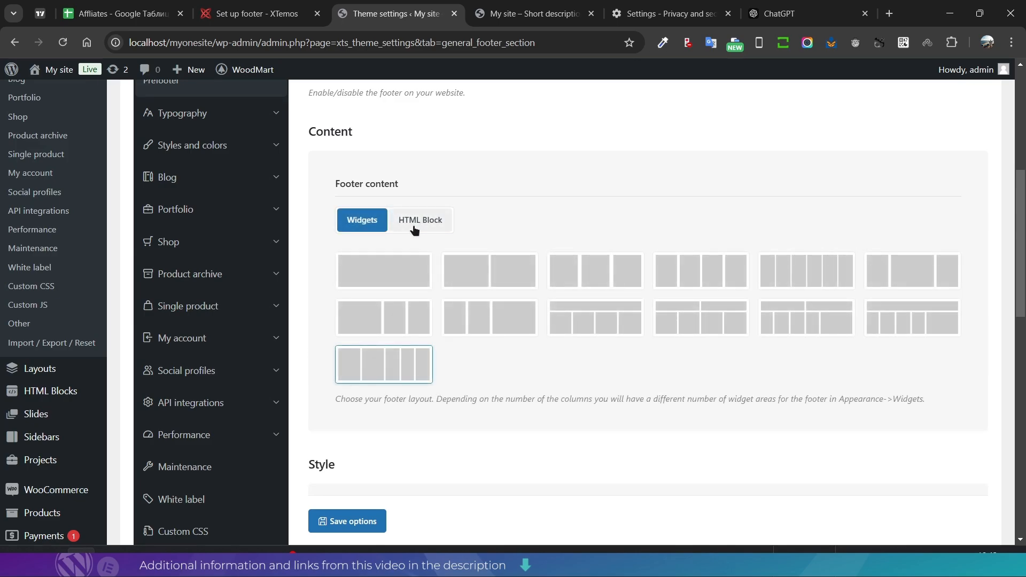
{"action": "left_click", "coordinate": [415, 227]}
{"action": "scroll", "coordinate": [544, 354], "scroll_direction": "down", "scroll_amount": 5}
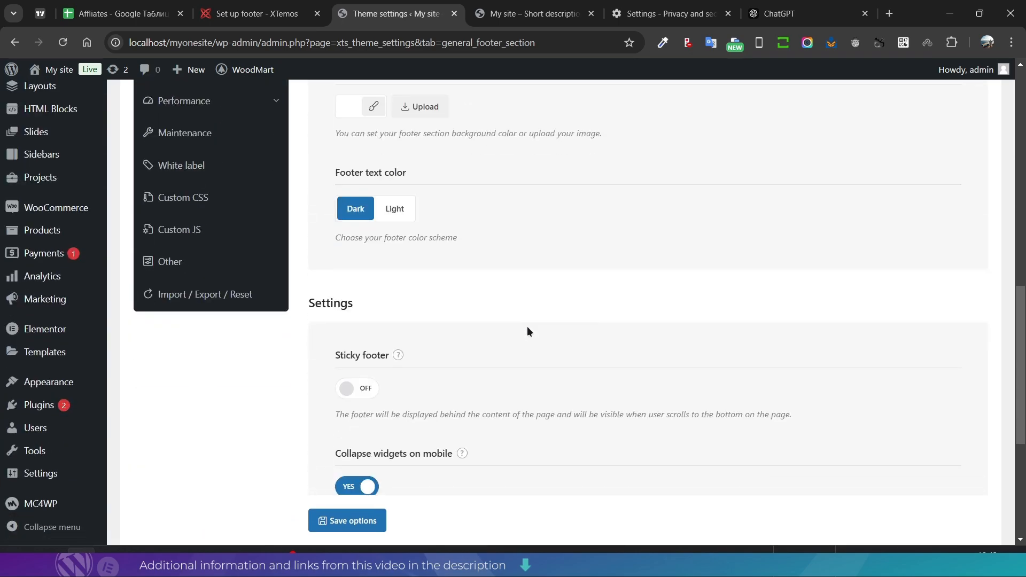
{"action": "scroll", "coordinate": [527, 326], "scroll_direction": "up", "scroll_amount": 5}
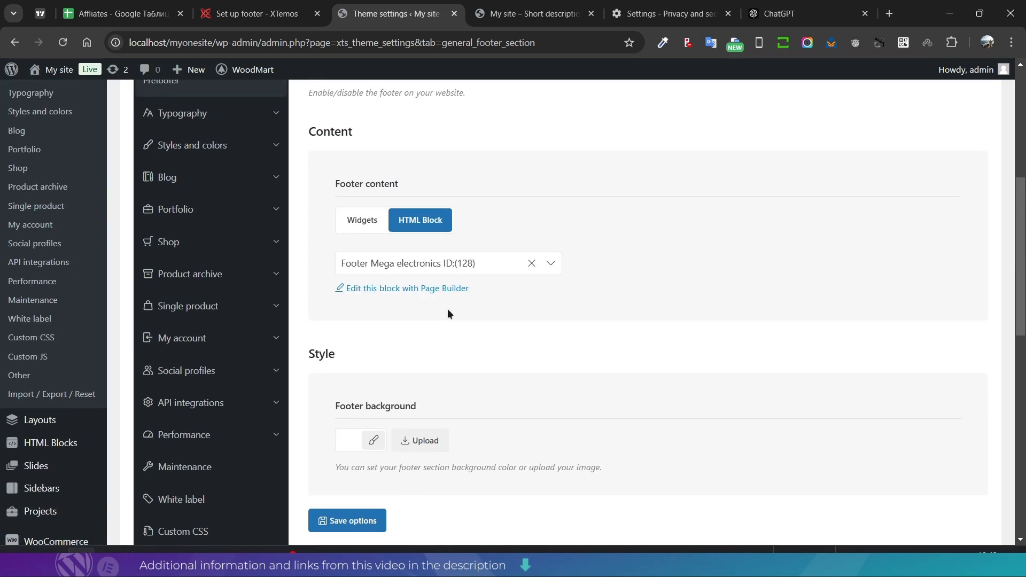
Step: Open the Footer Mega electronics block in Elementor and expand the Blog item of the second Useful Links list
{"action": "left_click", "coordinate": [407, 291]}
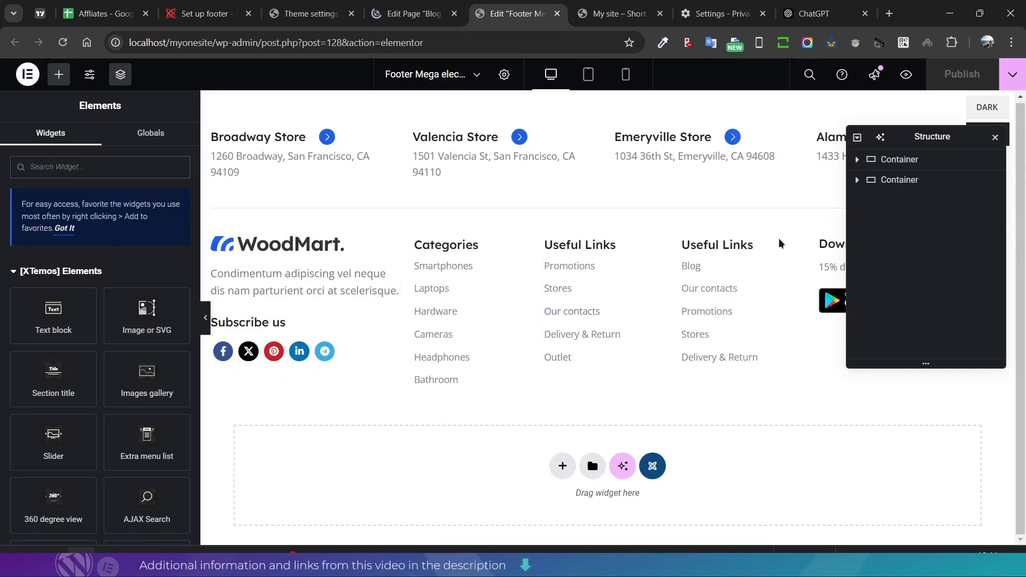
{"action": "left_click", "coordinate": [788, 268]}
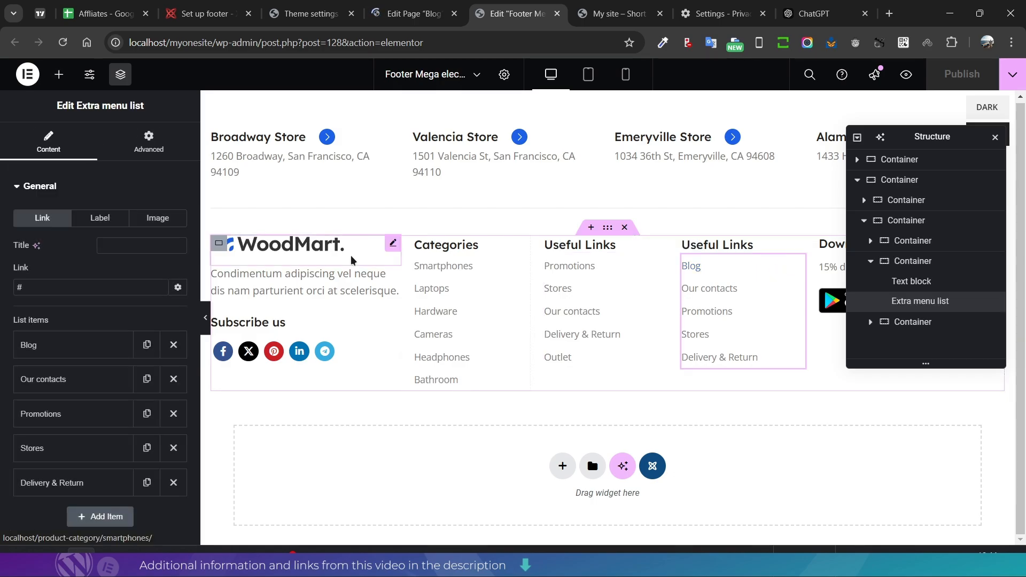
{"action": "left_click", "coordinate": [55, 342]}
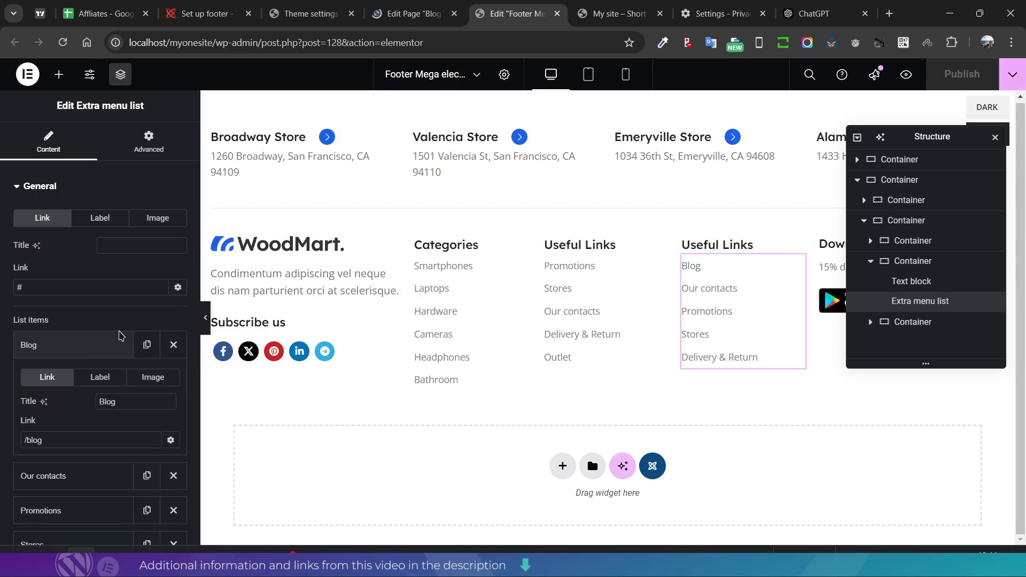
{"action": "scroll", "coordinate": [87, 362], "scroll_direction": "down", "scroll_amount": 2}
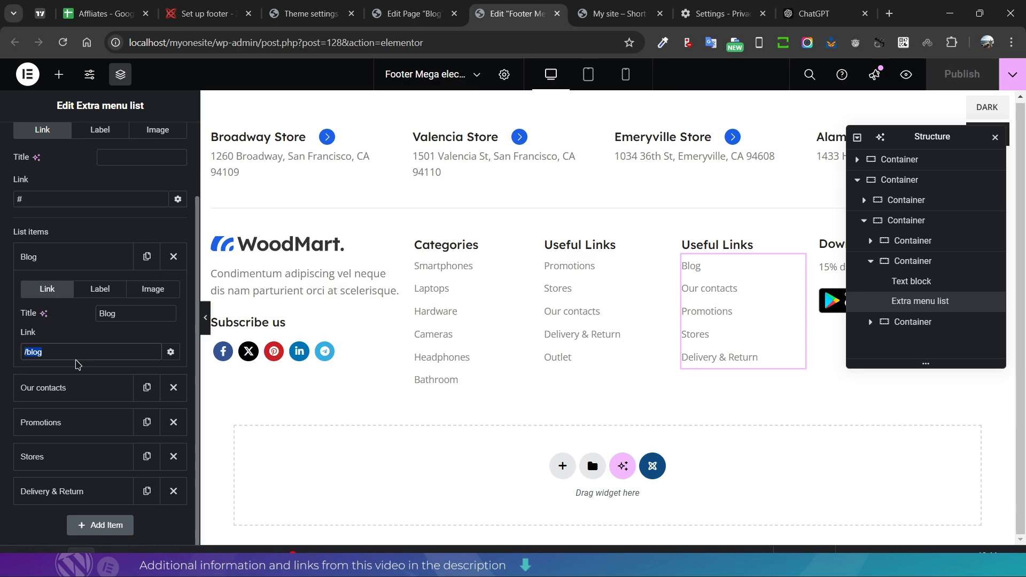
Step: Using the site folder from the Blog page's address, set the footer's Blog link to /myonesite/blog and publish the block
{"action": "left_click", "coordinate": [398, 15]}
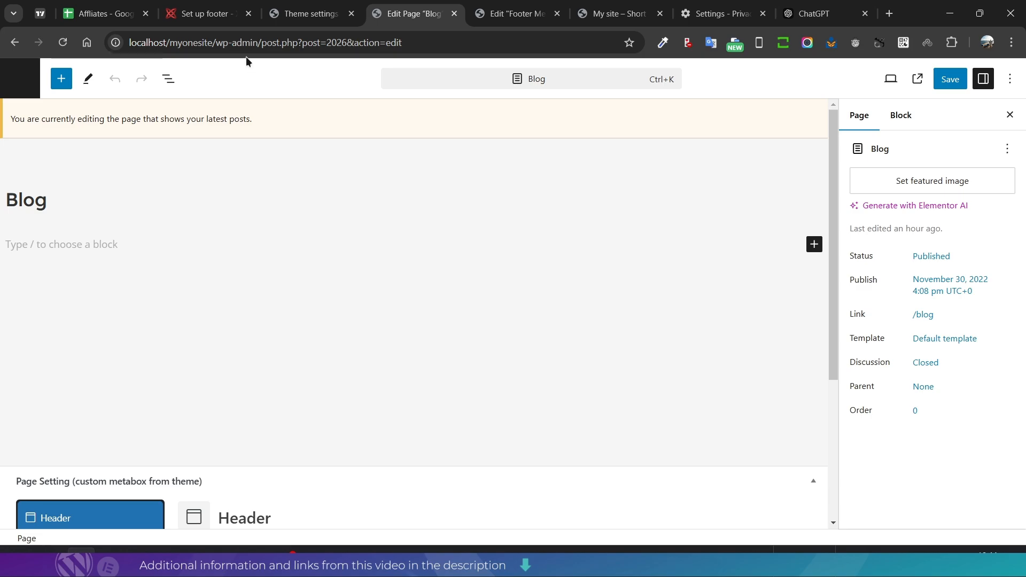
{"action": "left_click", "coordinate": [228, 44]}
{"action": "left_click", "coordinate": [226, 45]}
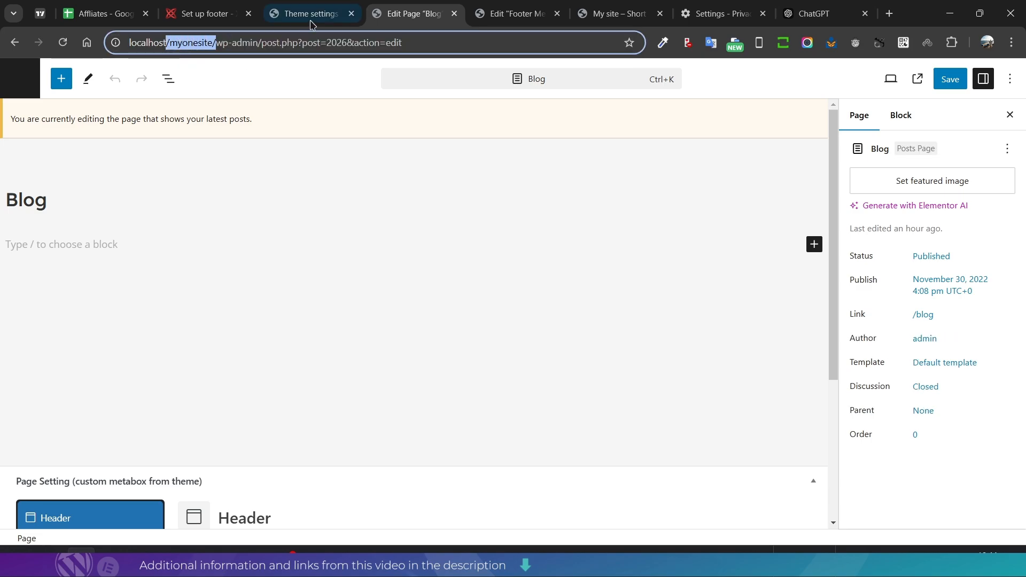
{"action": "left_click", "coordinate": [503, 4]}
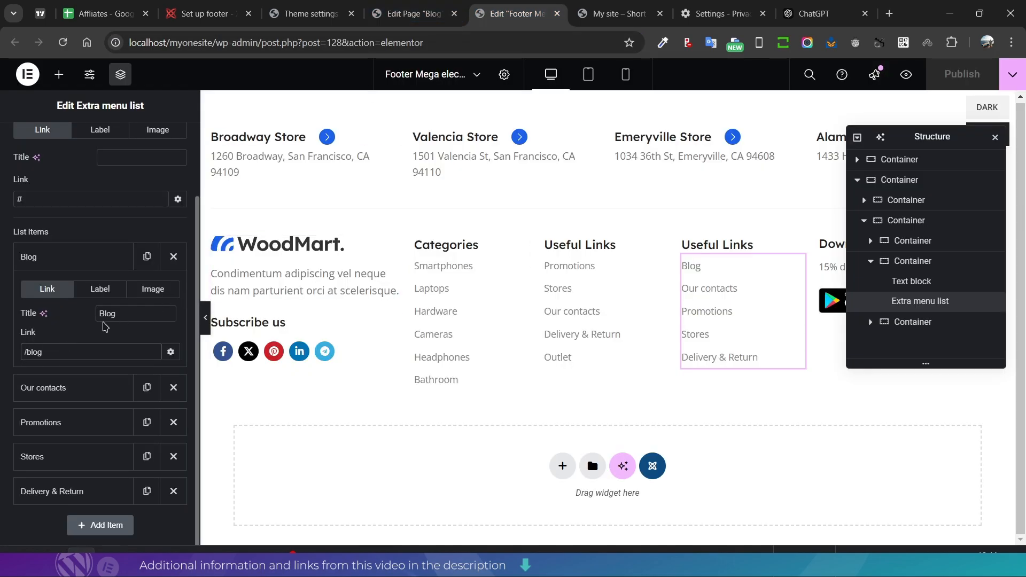
{"action": "type", "text": "myonesite/"}
{"action": "key", "text": "BackSpace"}
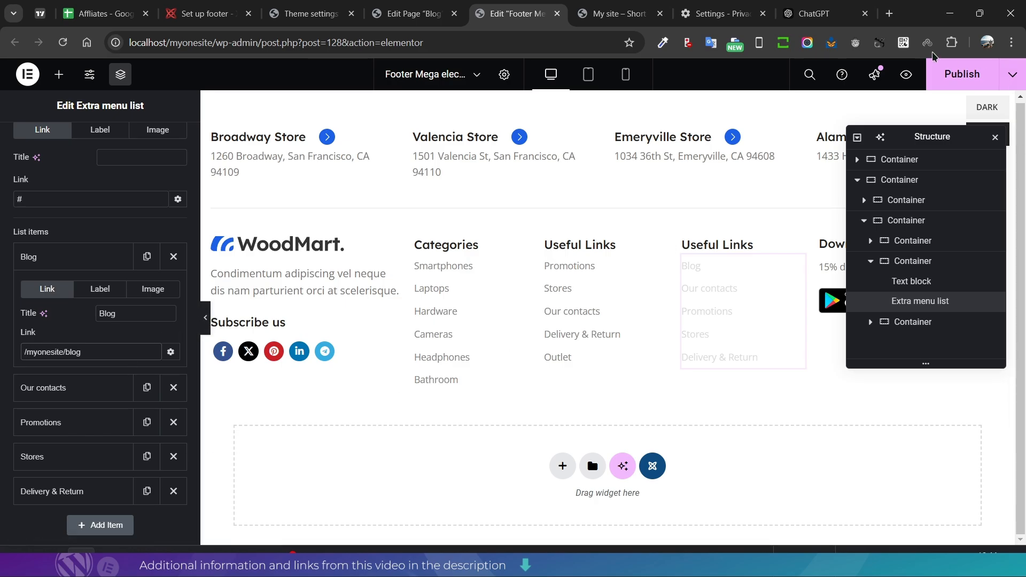
{"action": "left_click", "coordinate": [958, 74]}
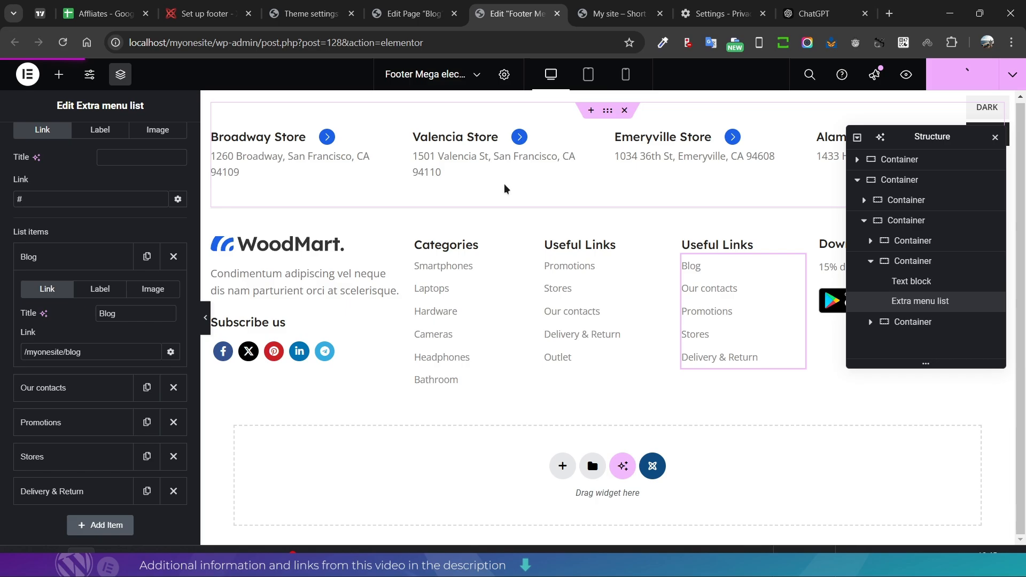
Step: Reload the live site, follow the footer's Blog link and look through the blog posts page
{"action": "left_click", "coordinate": [613, 14]}
{"action": "key", "text": "F5"}
{"action": "scroll", "coordinate": [615, 238], "scroll_direction": "down", "scroll_amount": 11}
{"action": "scroll", "coordinate": [660, 243], "scroll_direction": "down", "scroll_amount": 20}
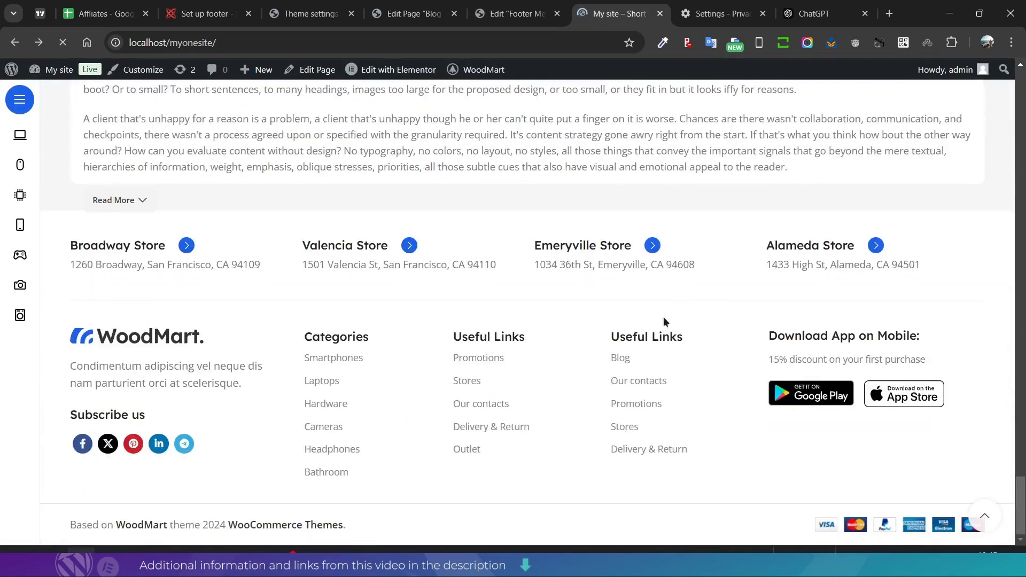
{"action": "left_click", "coordinate": [617, 358]}
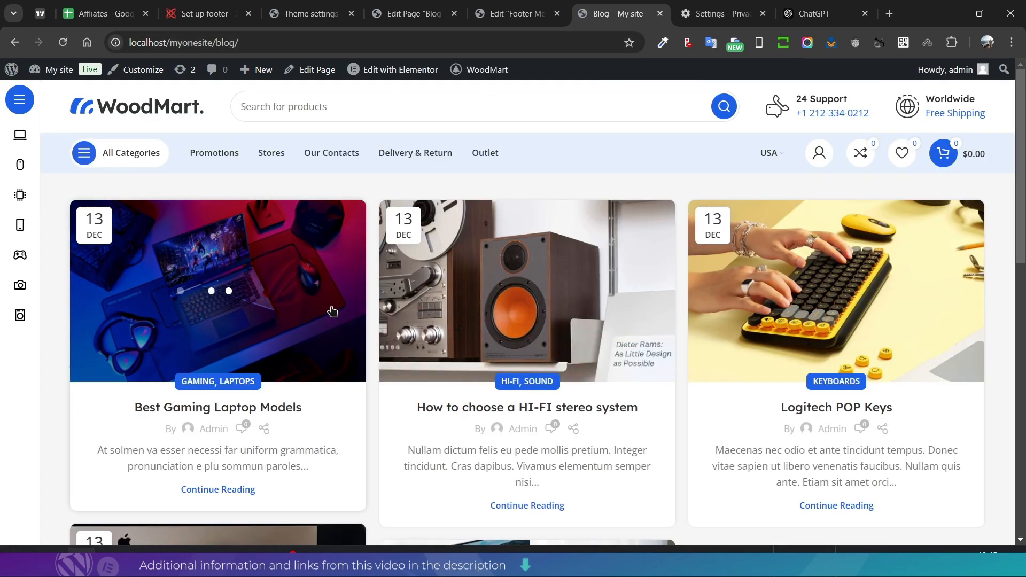
{"action": "scroll", "coordinate": [334, 306], "scroll_direction": "down", "scroll_amount": 10}
{"action": "scroll", "coordinate": [363, 319], "scroll_direction": "up", "scroll_amount": 10}
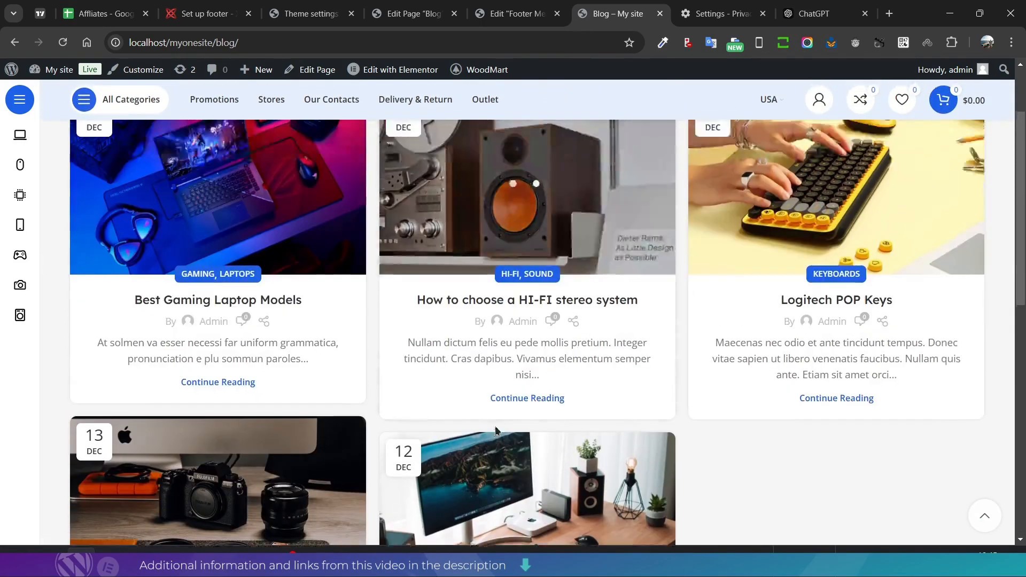
Step: Return to the site's home page through the WoodMart logo and look over its sections
{"action": "mouse_move", "coordinate": [107, 106]}
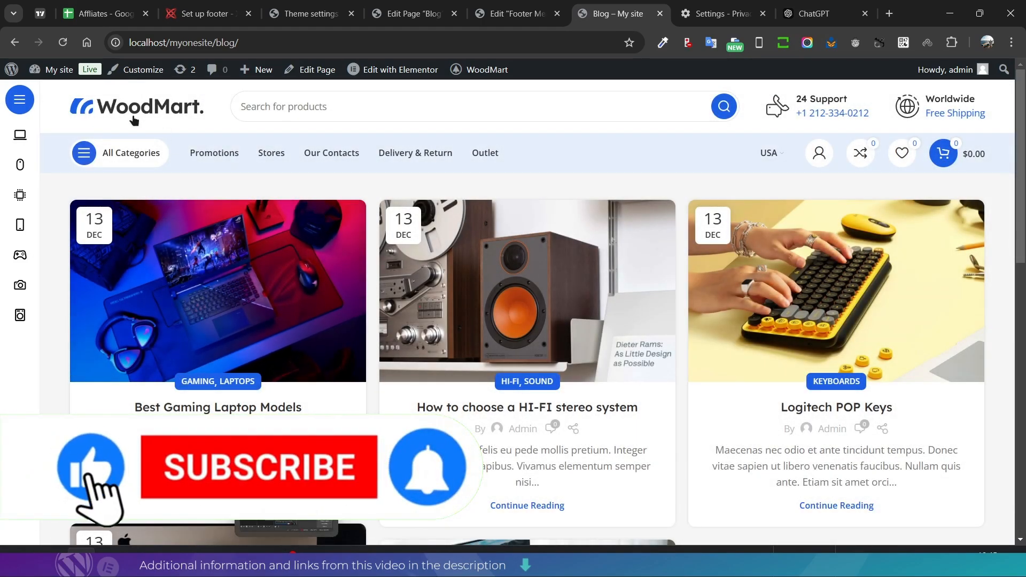
{"action": "left_click", "coordinate": [133, 117]}
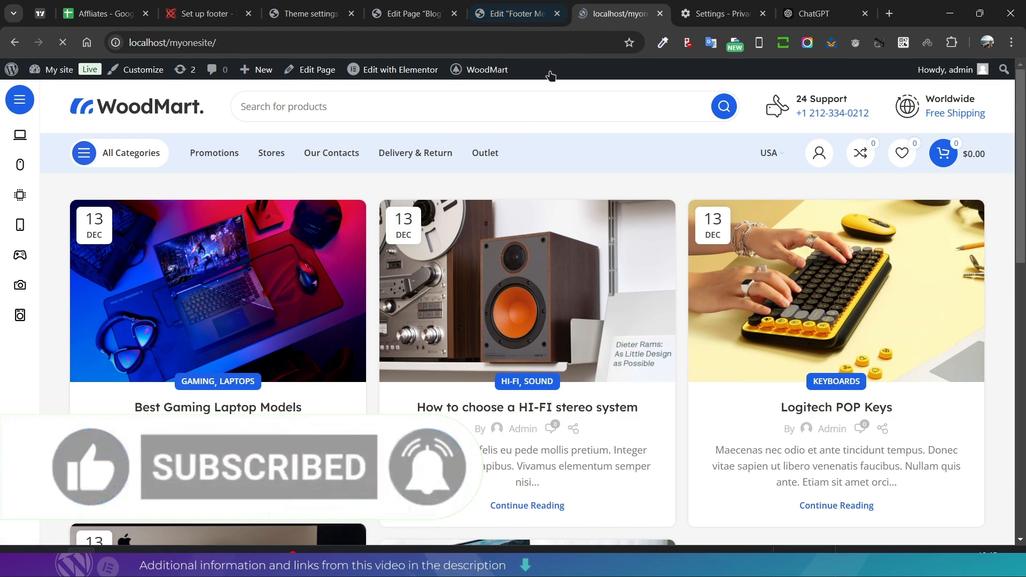
{"action": "scroll", "coordinate": [544, 177], "scroll_direction": "down", "scroll_amount": 5}
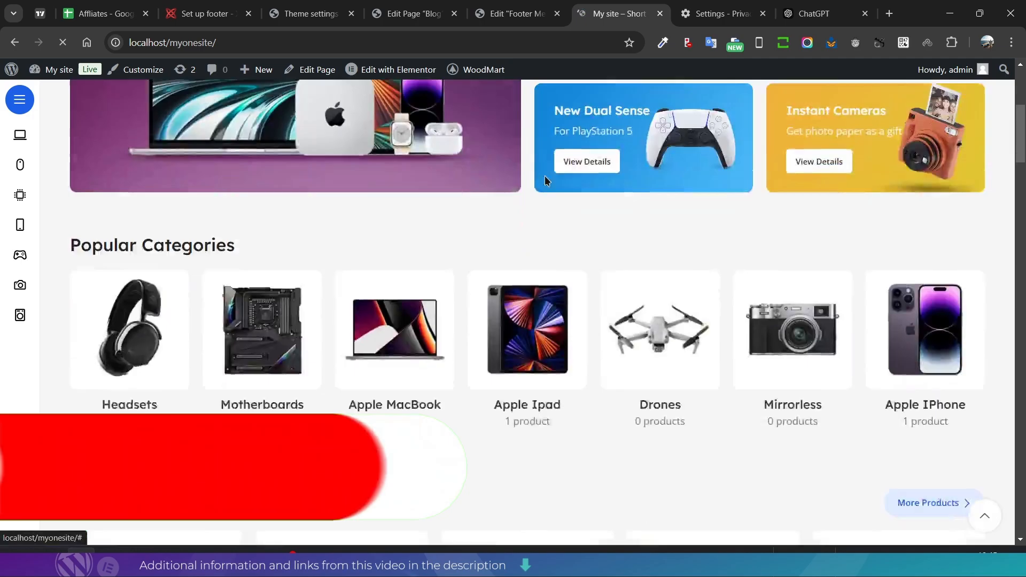
{"action": "scroll", "coordinate": [548, 185], "scroll_direction": "up", "scroll_amount": 5}
{"action": "scroll", "coordinate": [549, 192], "scroll_direction": "down", "scroll_amount": 20}
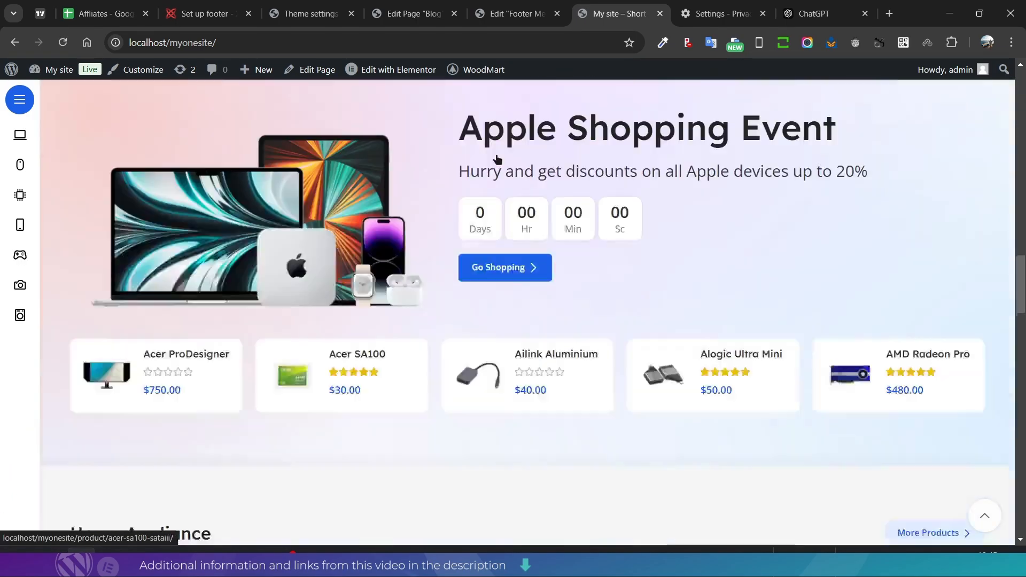
{"action": "scroll", "coordinate": [560, 206], "scroll_direction": "up", "scroll_amount": 20}
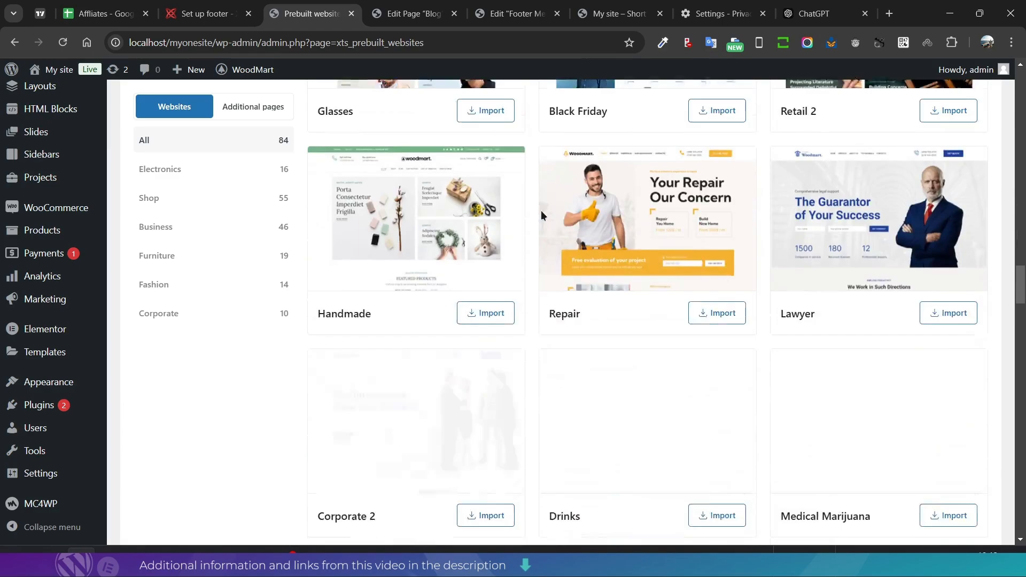
Step: Browse the full list of WoodMart prebuilt websites
{"action": "scroll", "coordinate": [541, 211], "scroll_direction": "down", "scroll_amount": 10}
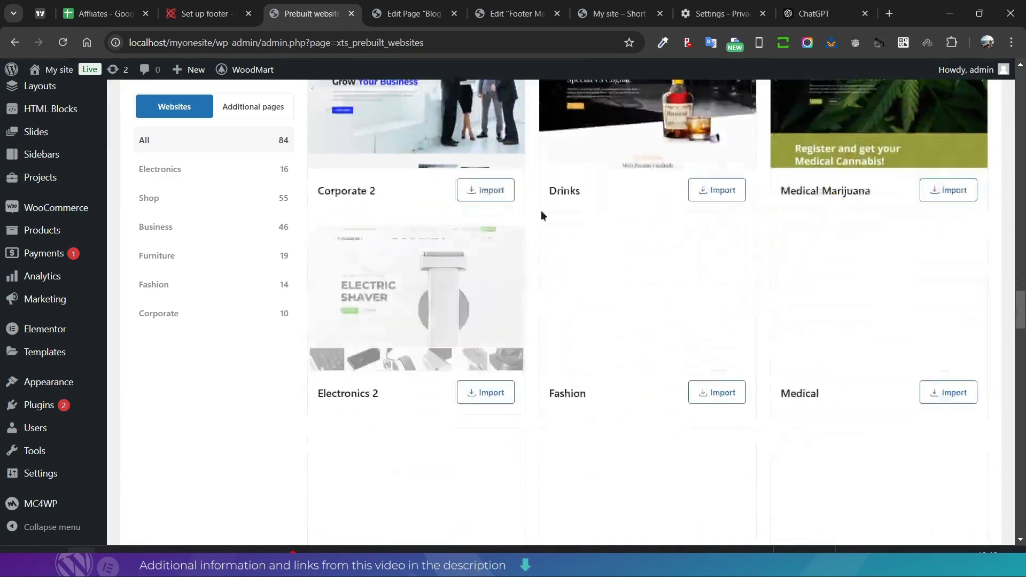
{"action": "scroll", "coordinate": [542, 215], "scroll_direction": "down", "scroll_amount": 13}
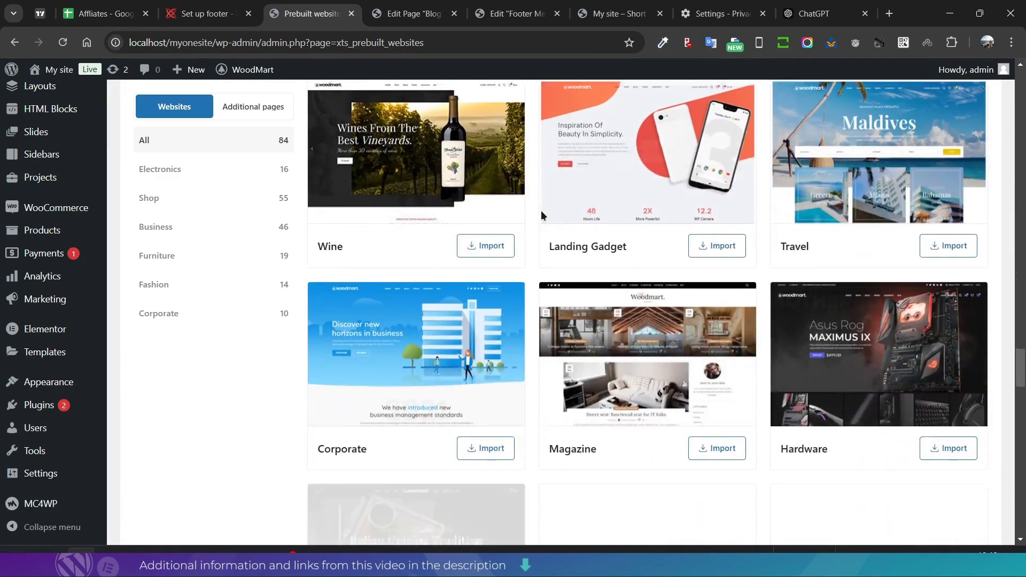
{"action": "scroll", "coordinate": [540, 210], "scroll_direction": "down", "scroll_amount": 16}
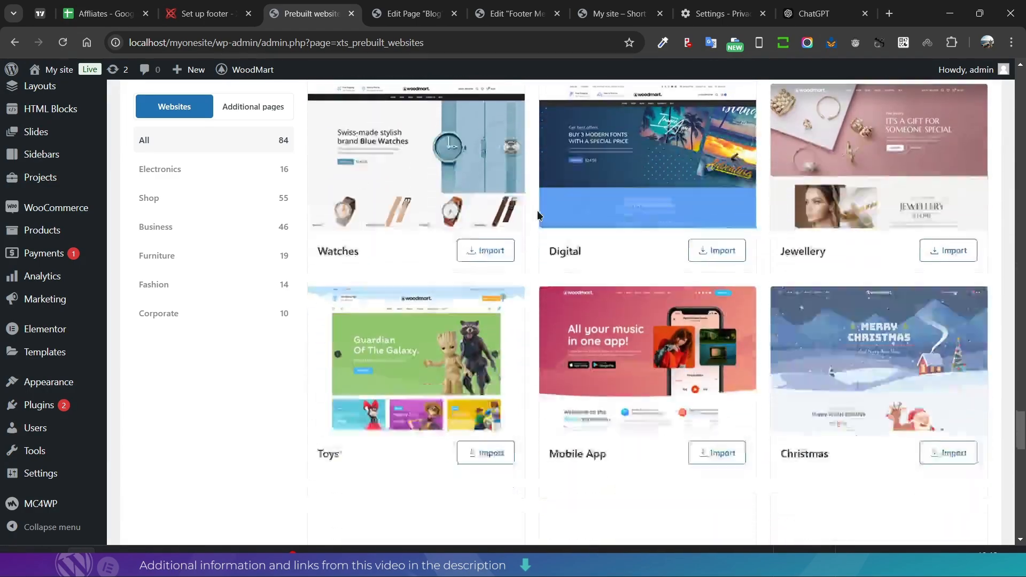
{"action": "scroll", "coordinate": [537, 210], "scroll_direction": "down", "scroll_amount": 12}
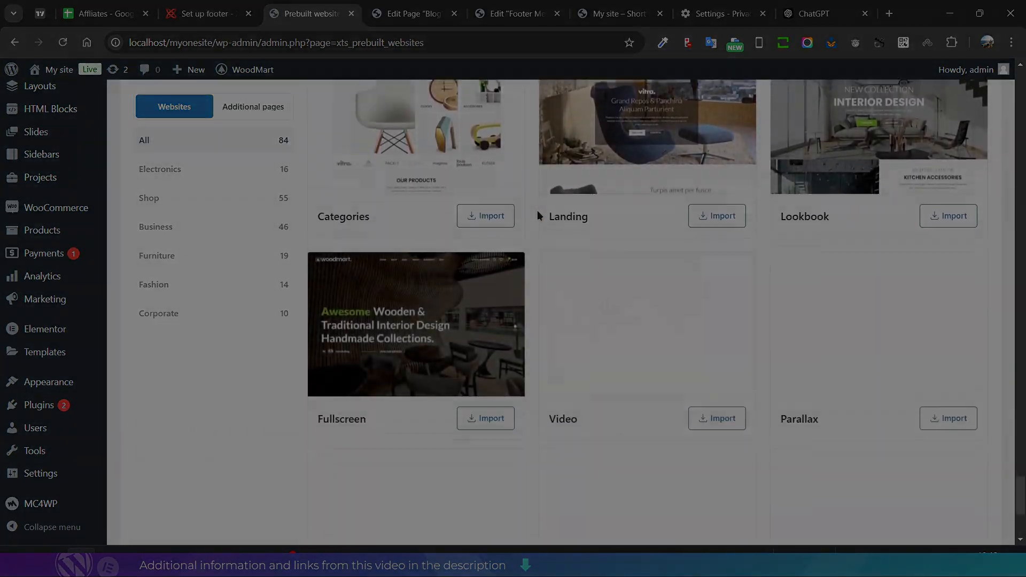